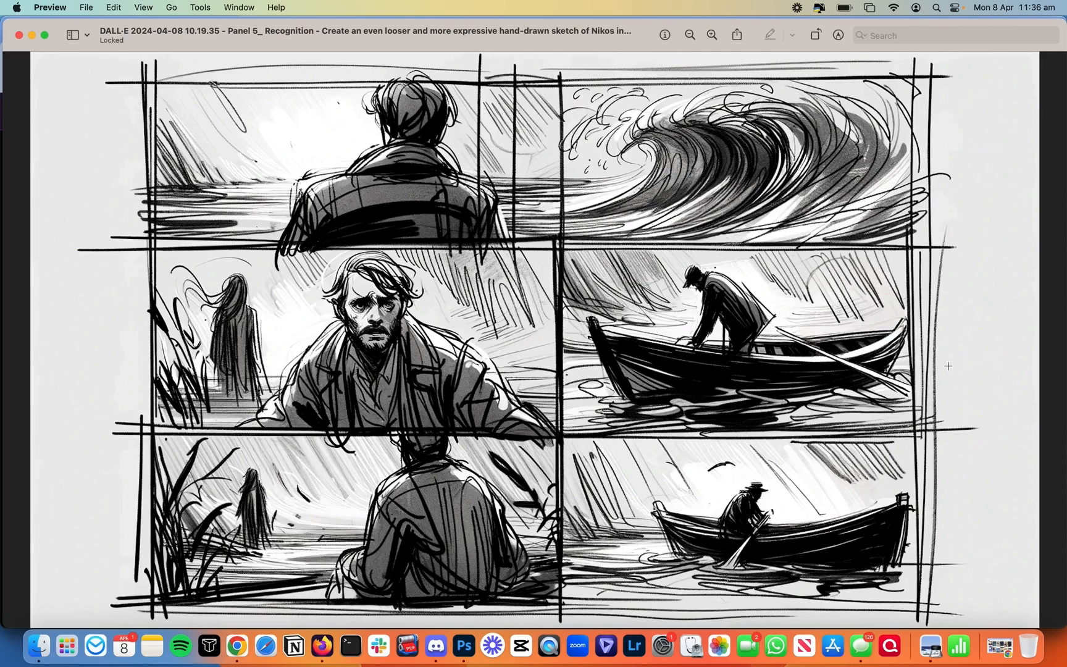
Step: Preview the storyboard sketches in Quick Look, stepping back through Panels 4, 3 and 2
click(639, 153)
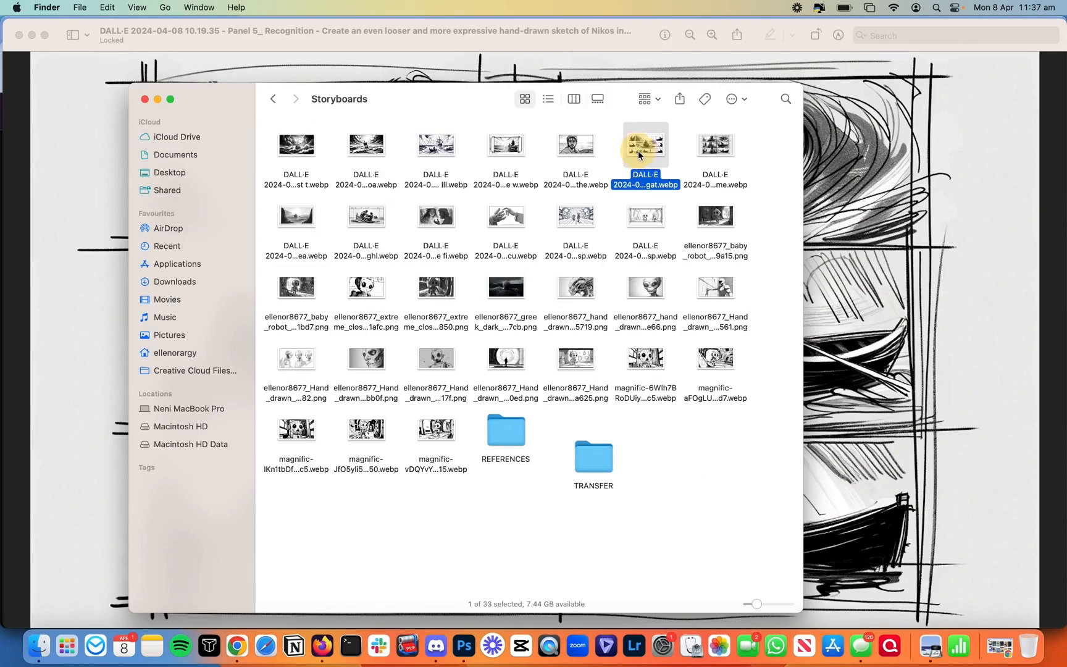
key(space)
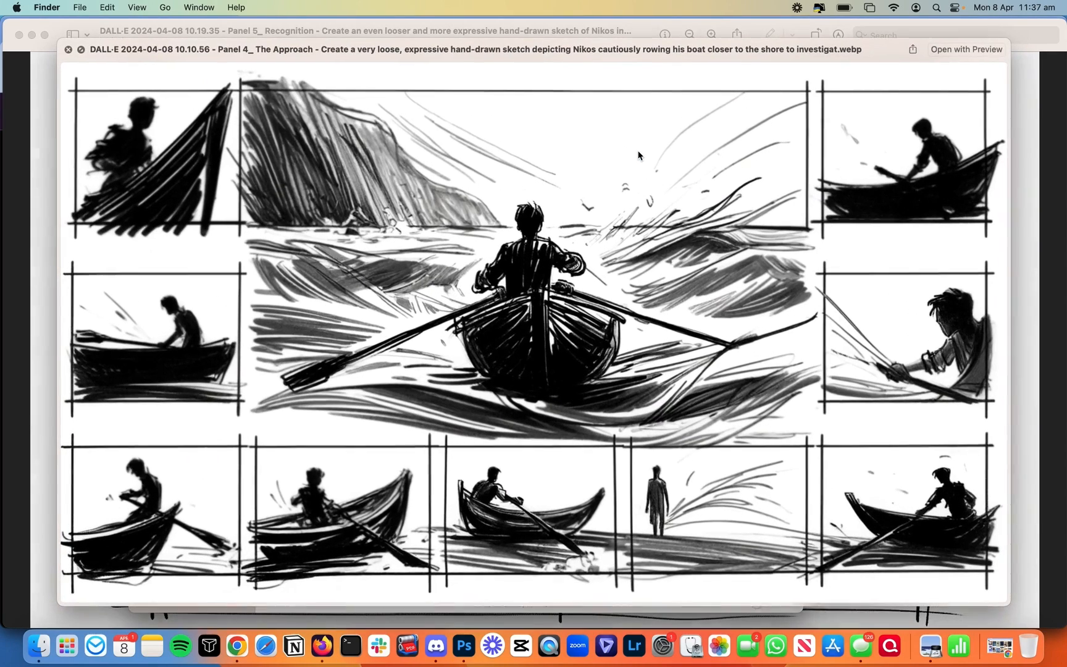
key(Up)
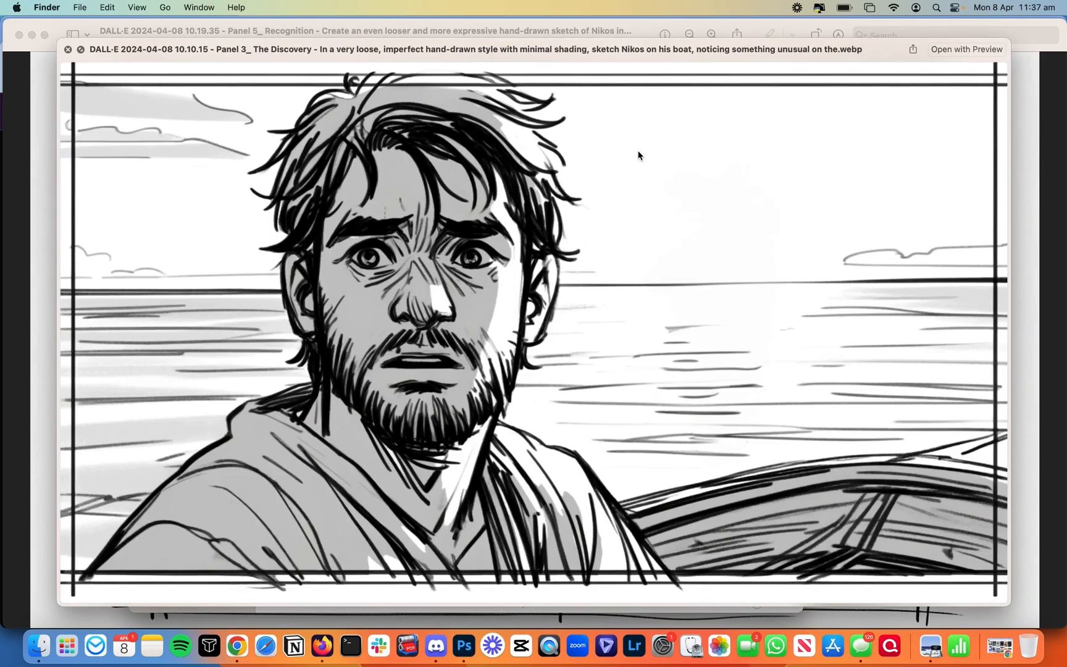
key(Up)
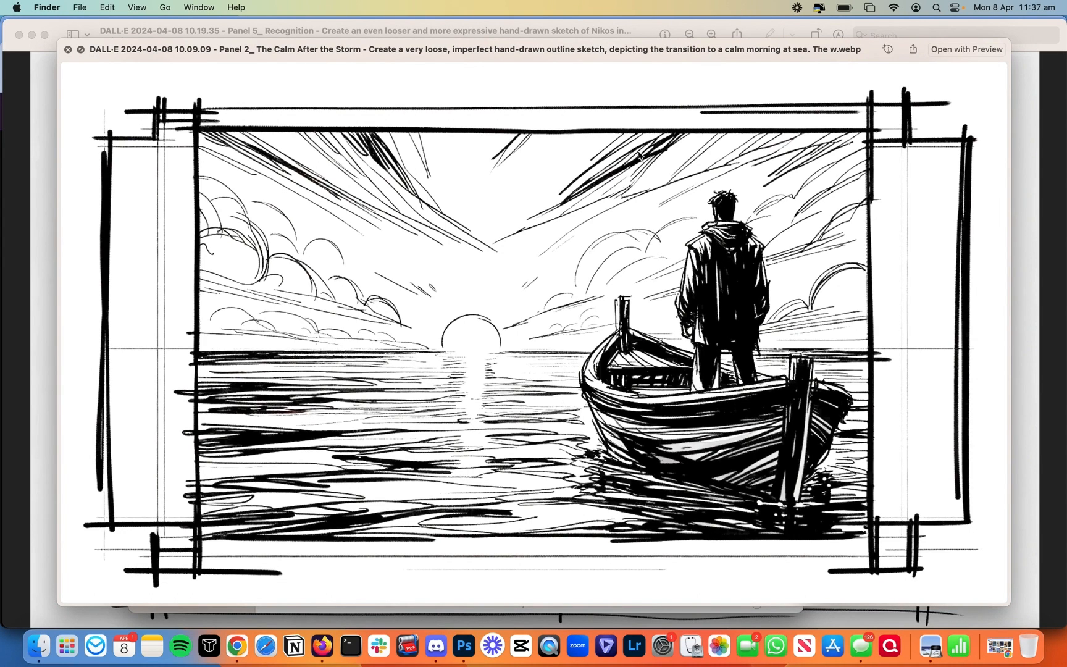
key(space)
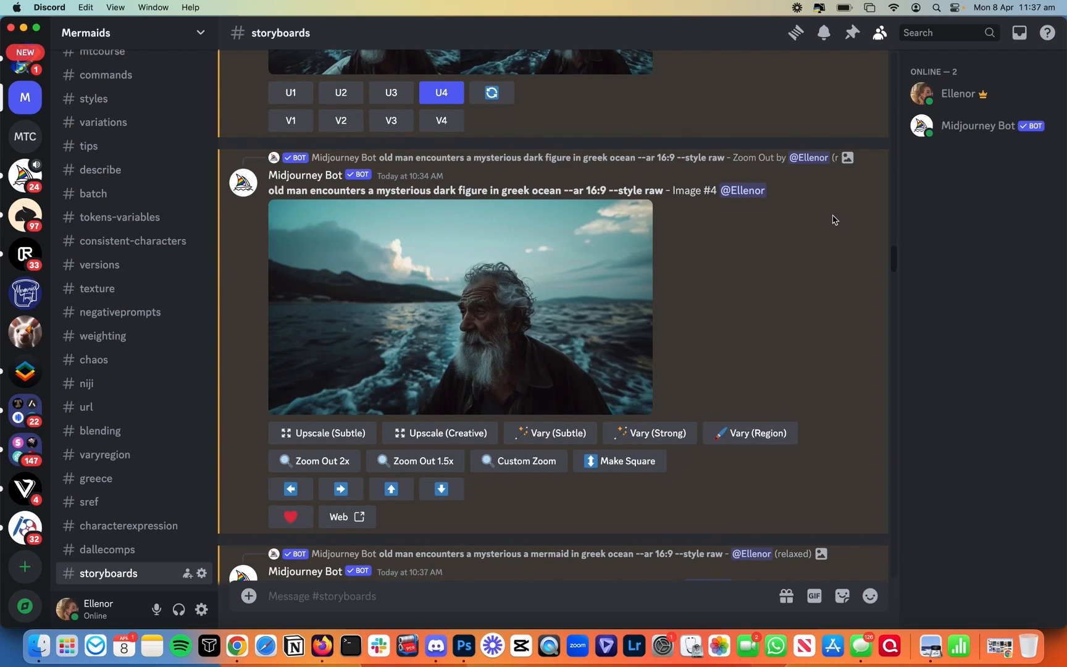
Step: Enlarge the old man at sea image, then return to the Magnific editor in Chrome
scroll(833, 219, down, 1)
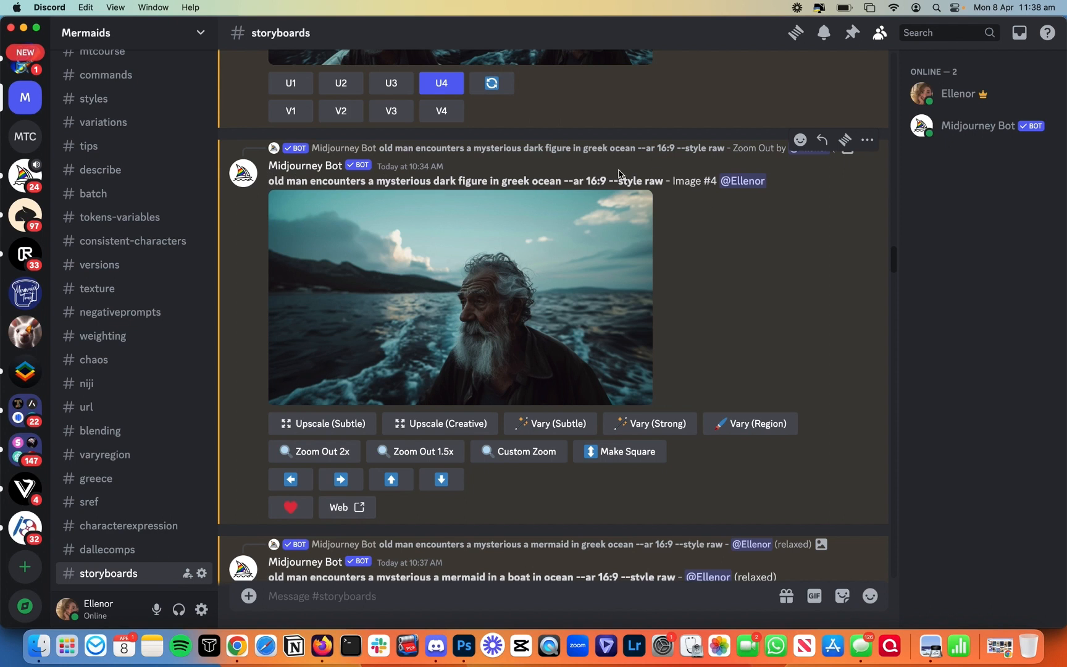
click(541, 276)
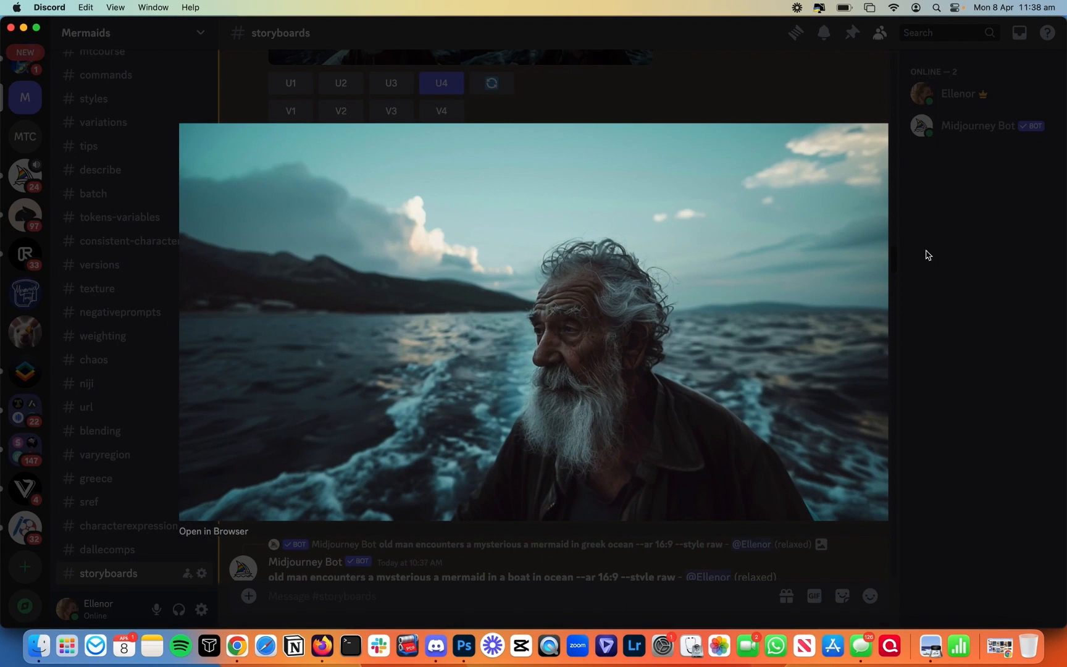
click(236, 645)
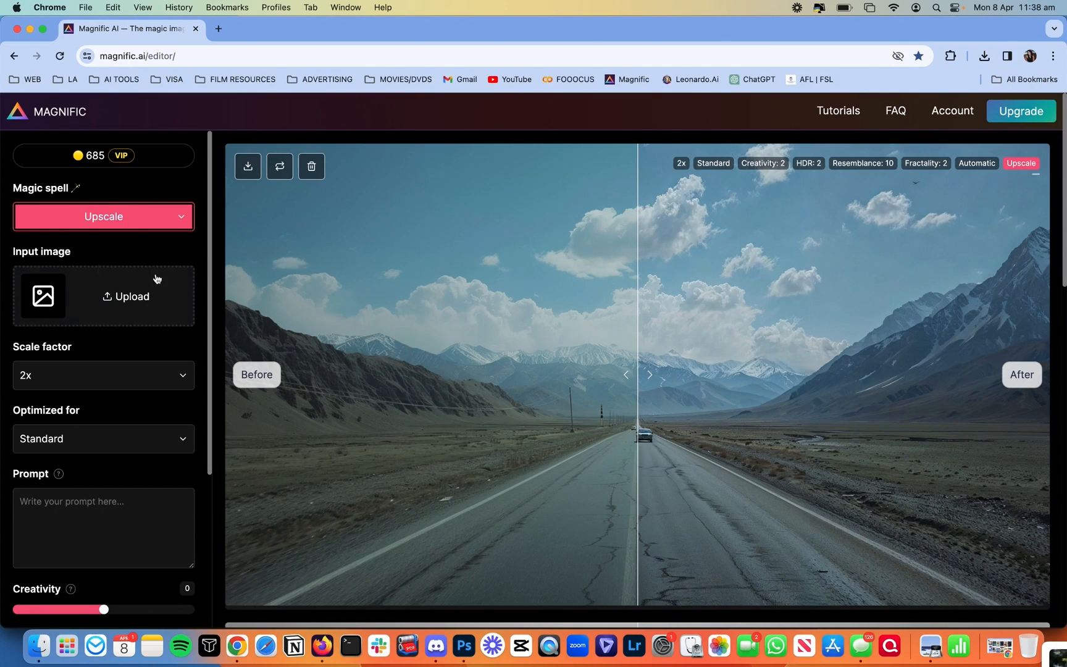
Step: Change the magic spell to Style Transfer and bring up the Panel 2 boat sketch preview
click(153, 216)
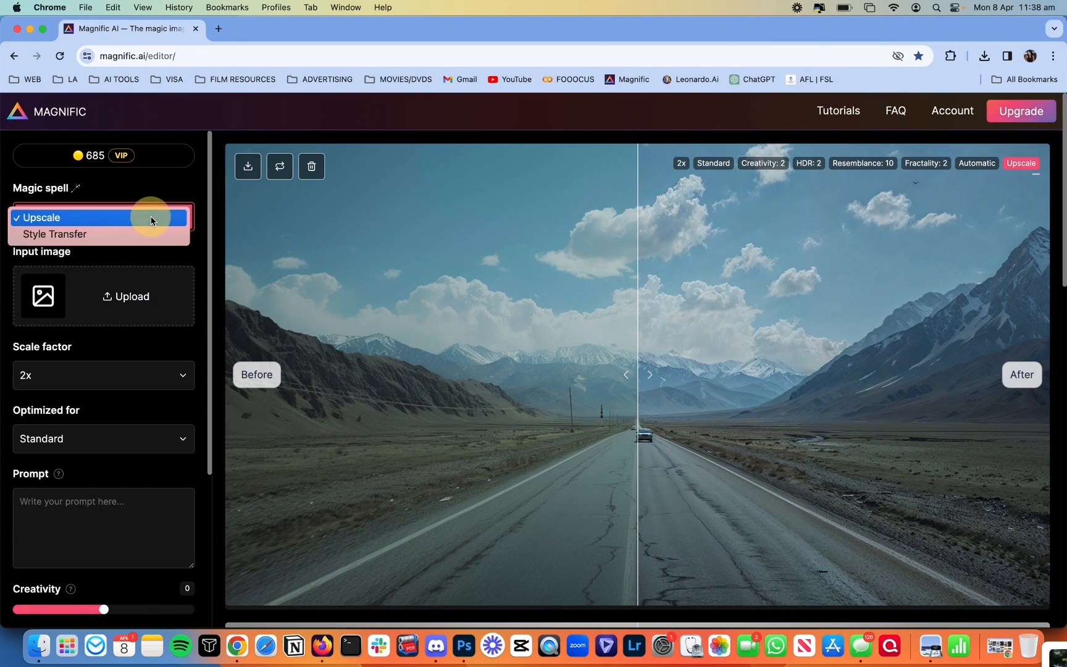
click(85, 235)
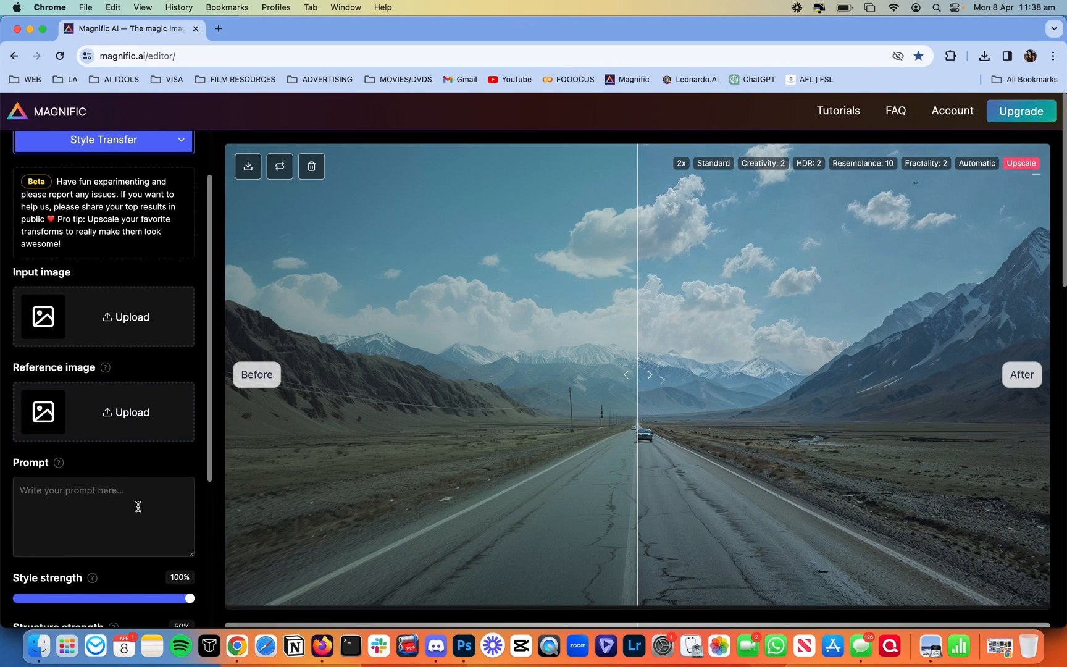
scroll(101, 421, down, 2)
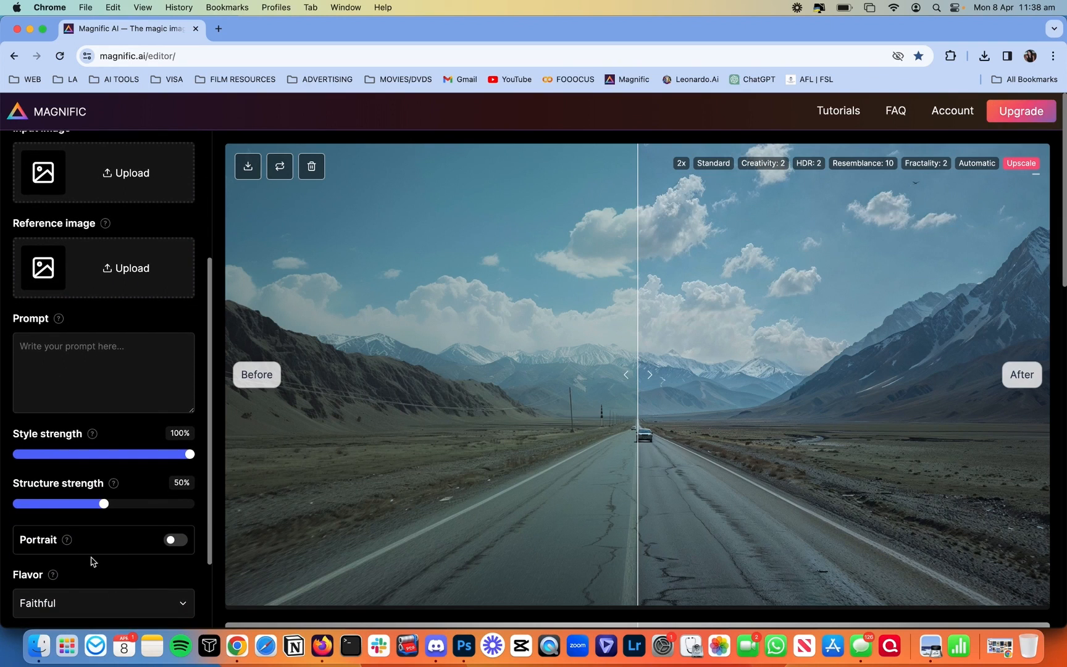
scroll(130, 531, up, 3)
click(39, 646)
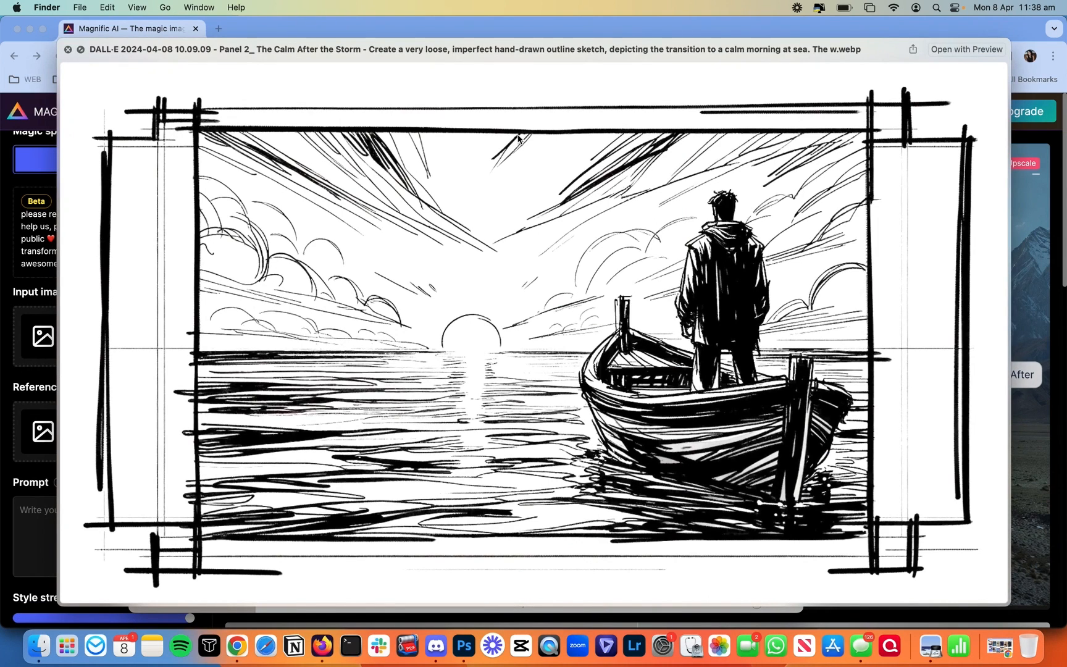
Step: Drag the Panel 2 sketch into Input image and the REFERENCES old man photo into Reference image
key(space)
mouse_move(673, 161)
mouse_down()
mouse_move(358, 185)
mouse_move(62, 321)
mouse_move(60, 339)
mouse_up()
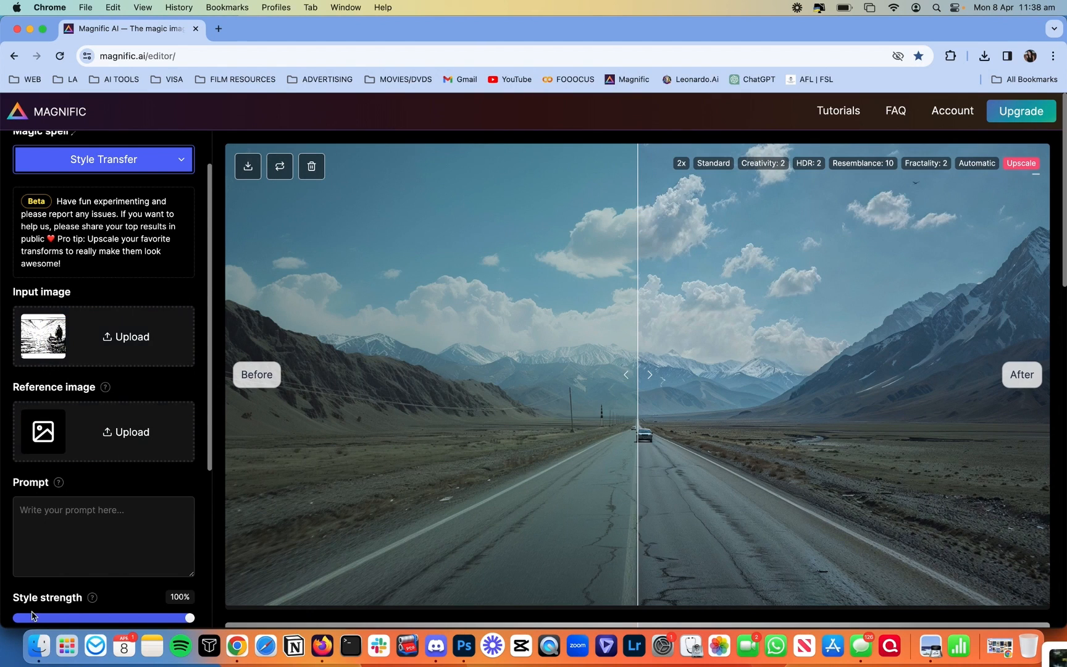
click(39, 645)
double_click(672, 447)
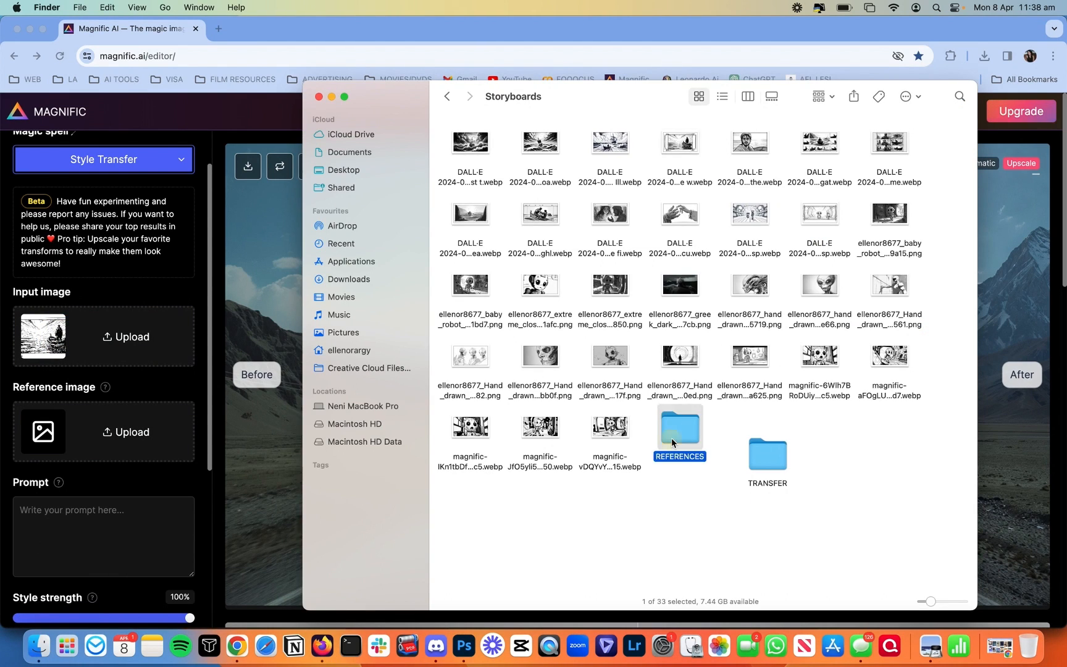
click(624, 148)
key(space)
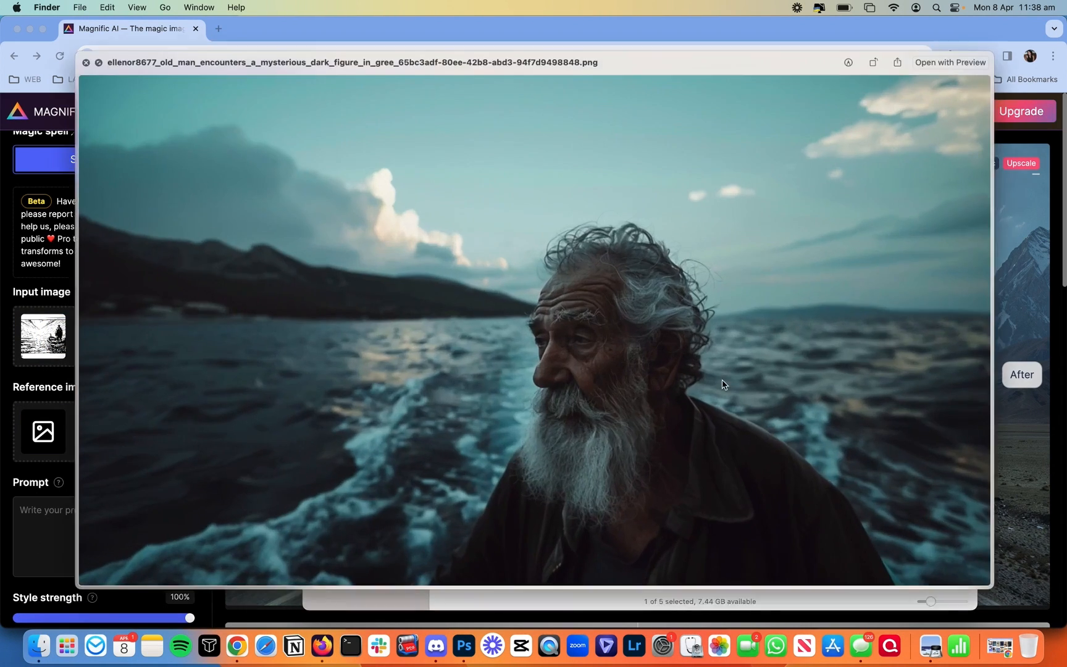
key(space)
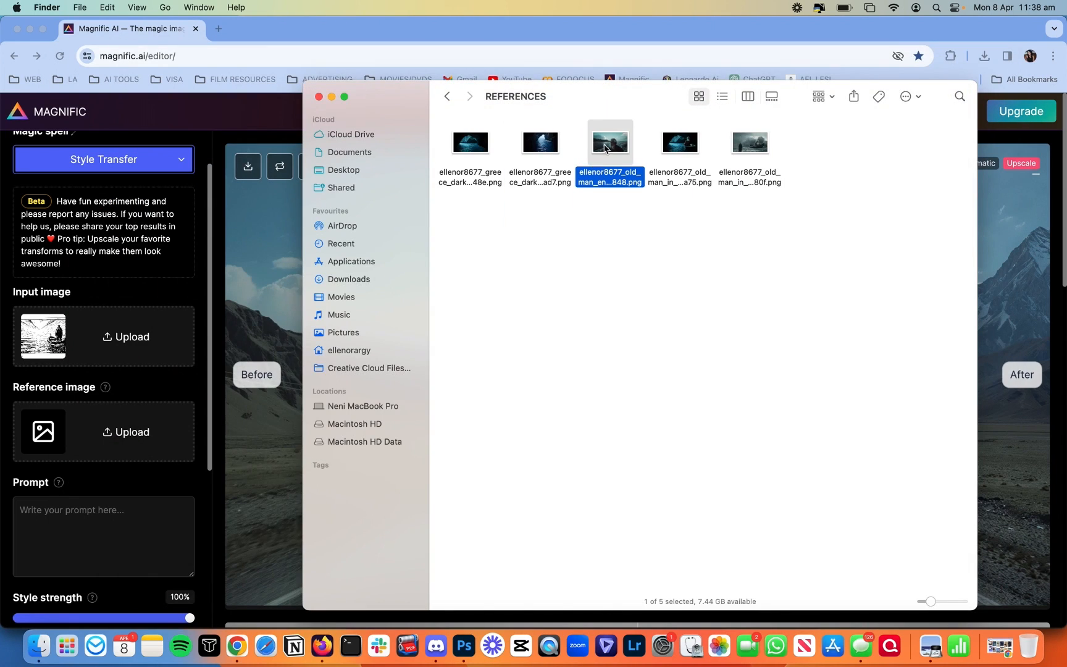
drag(607, 151, 121, 425)
scroll(121, 425, down, 4)
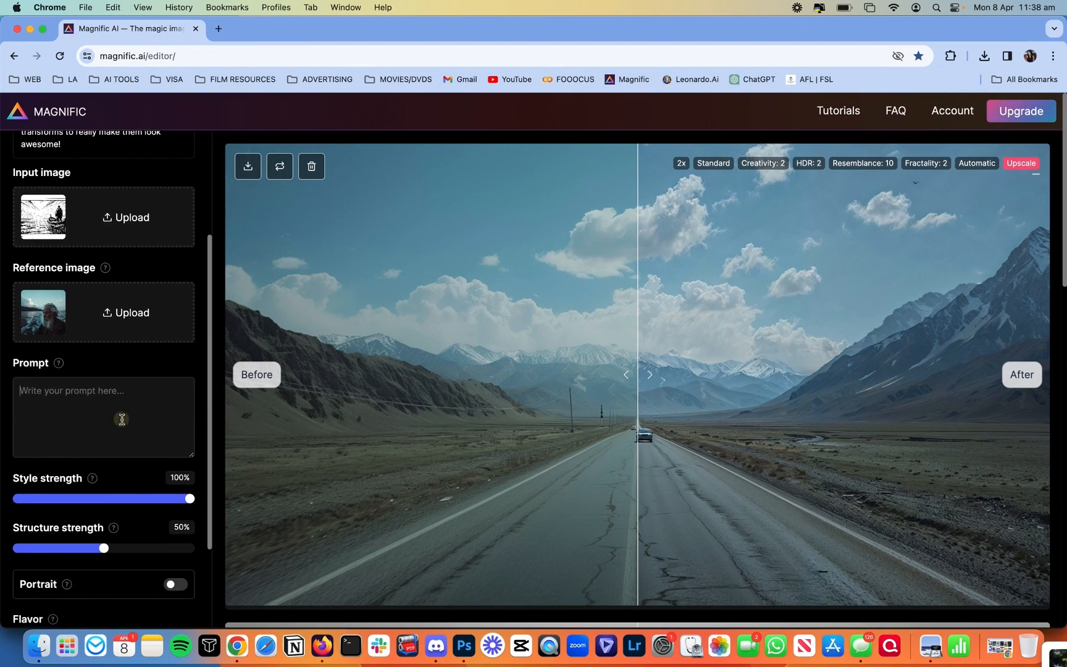
Step: Type the prompt 'back of an old man in jacket in foreground, greek ocean in background'
click(122, 419)
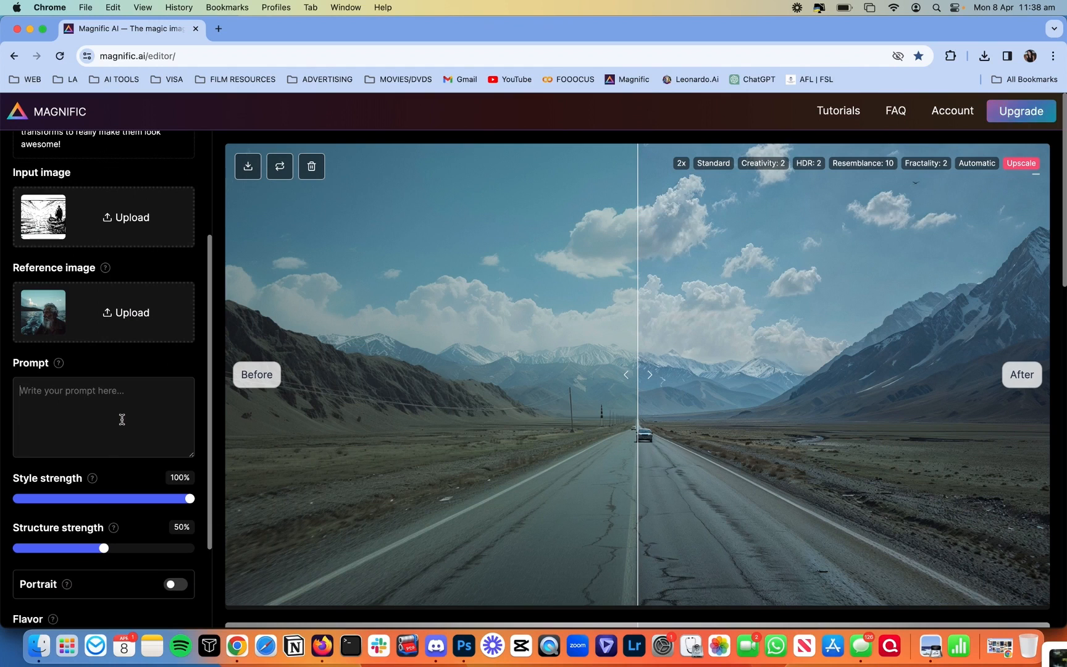
text(back )
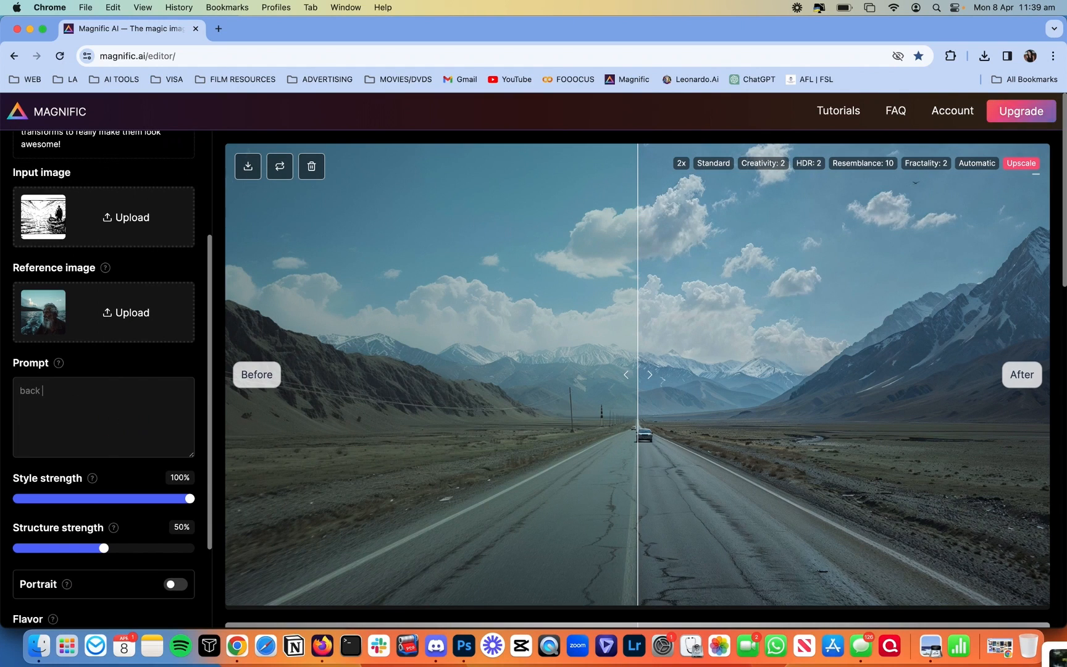
text(of an old man in )
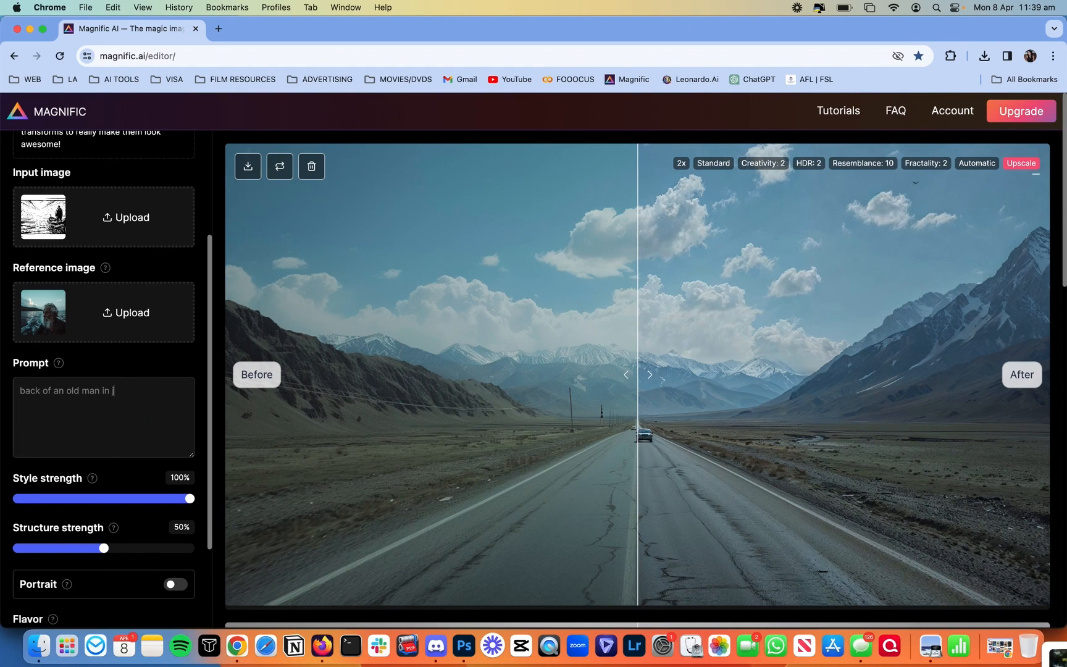
text(jacket in foreg)
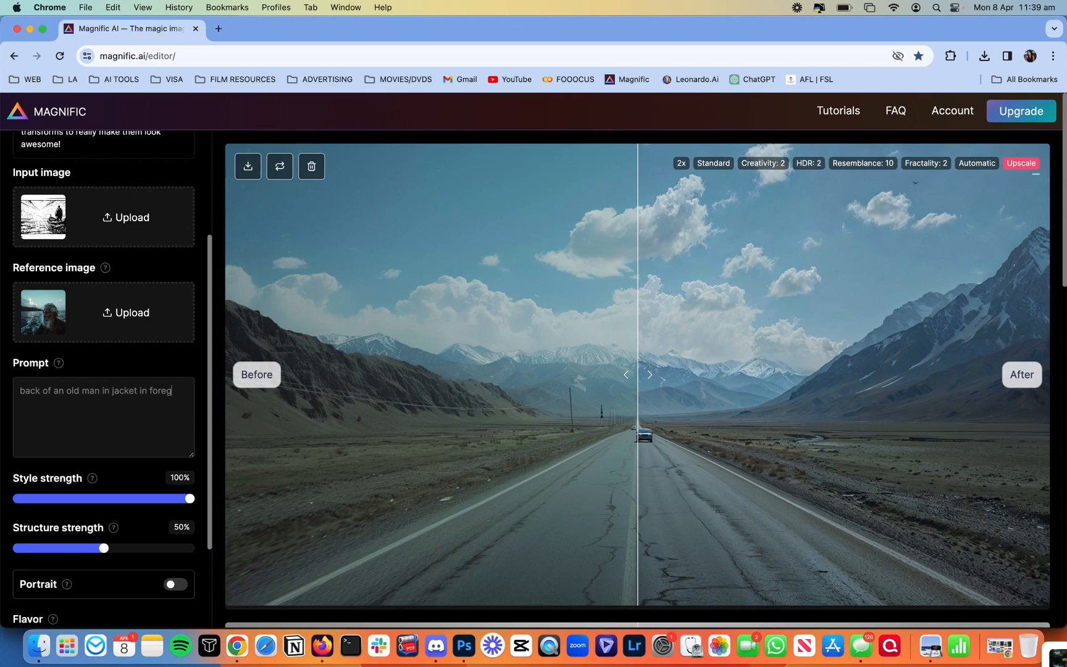
text(round, )
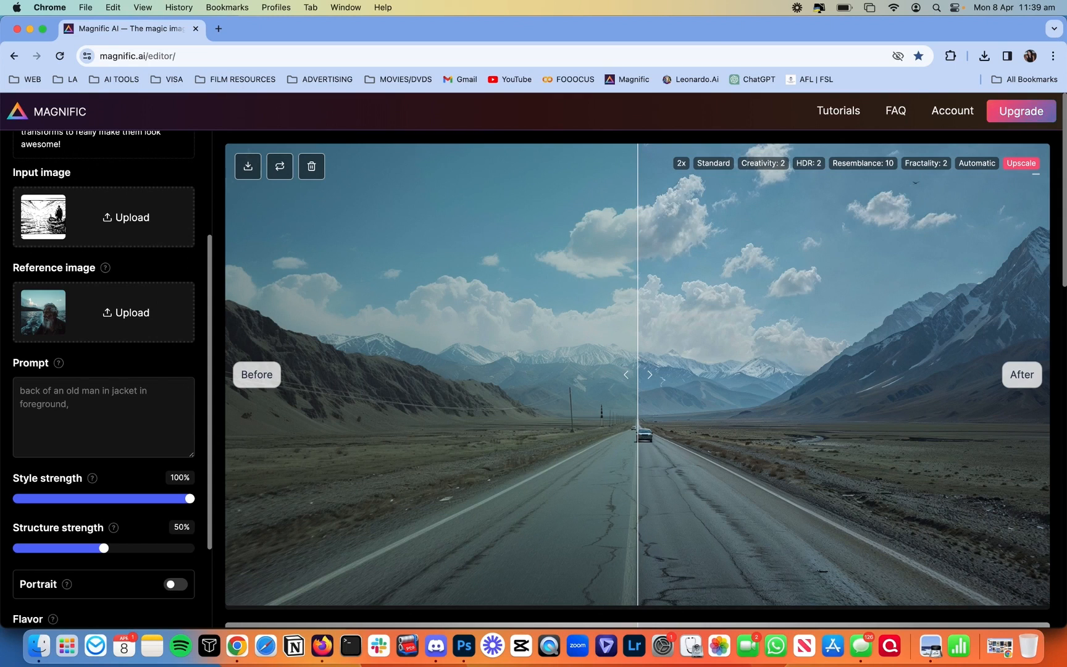
text(greek ocen)
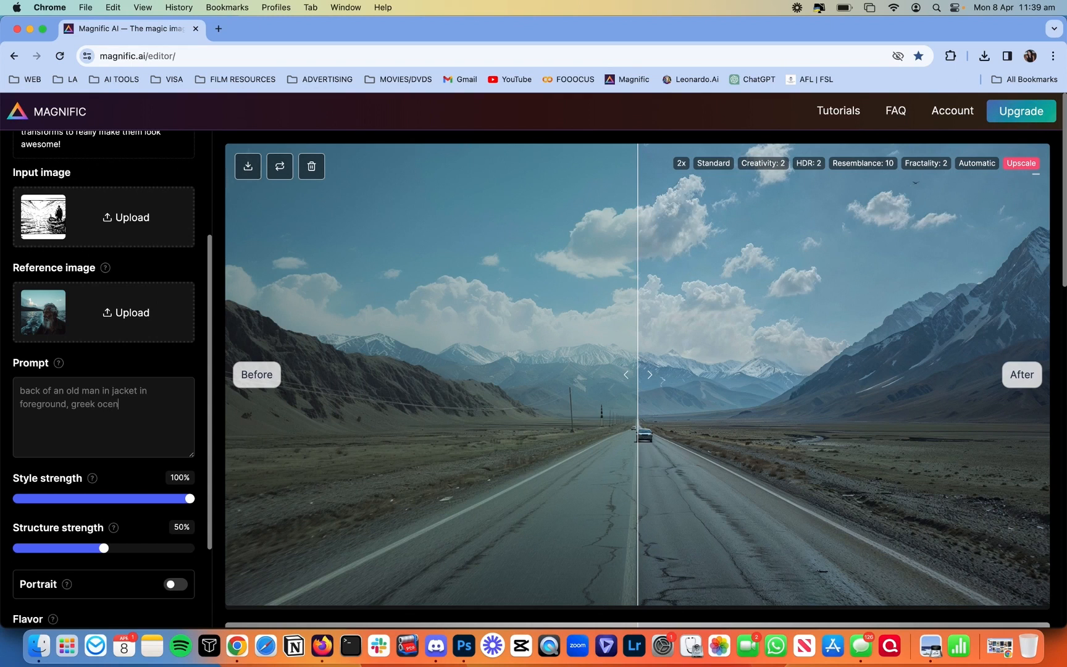
key(BackSpace)
text(an in background)
Step: Check the Panel 2 calm-sea sketch full-size in Finder's Storyboards folder
click(39, 645)
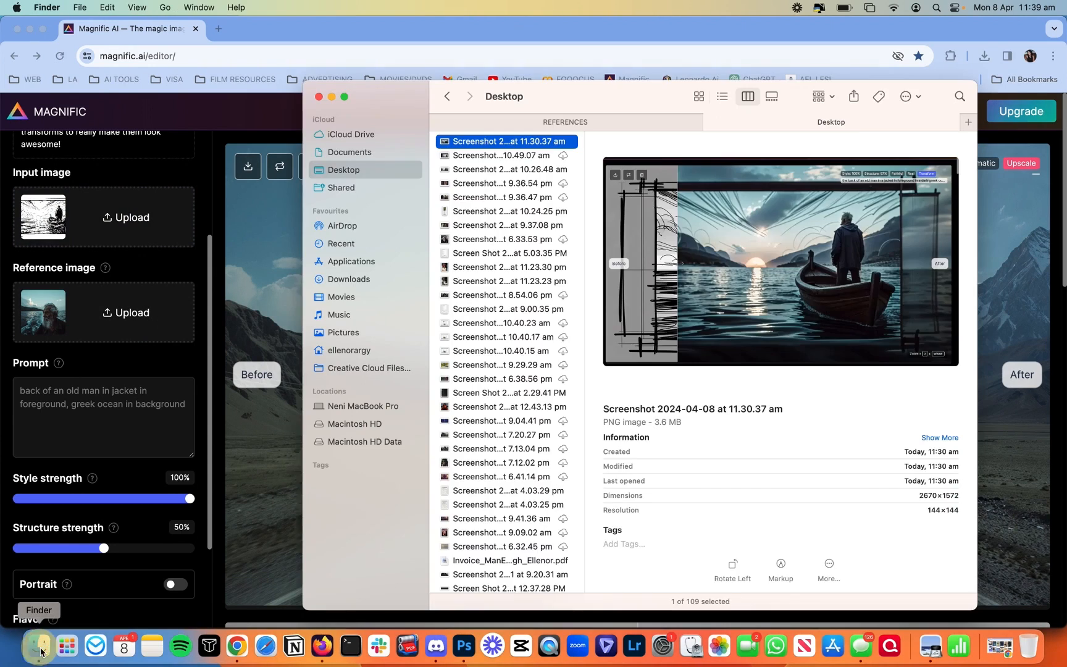
click(692, 120)
click(446, 96)
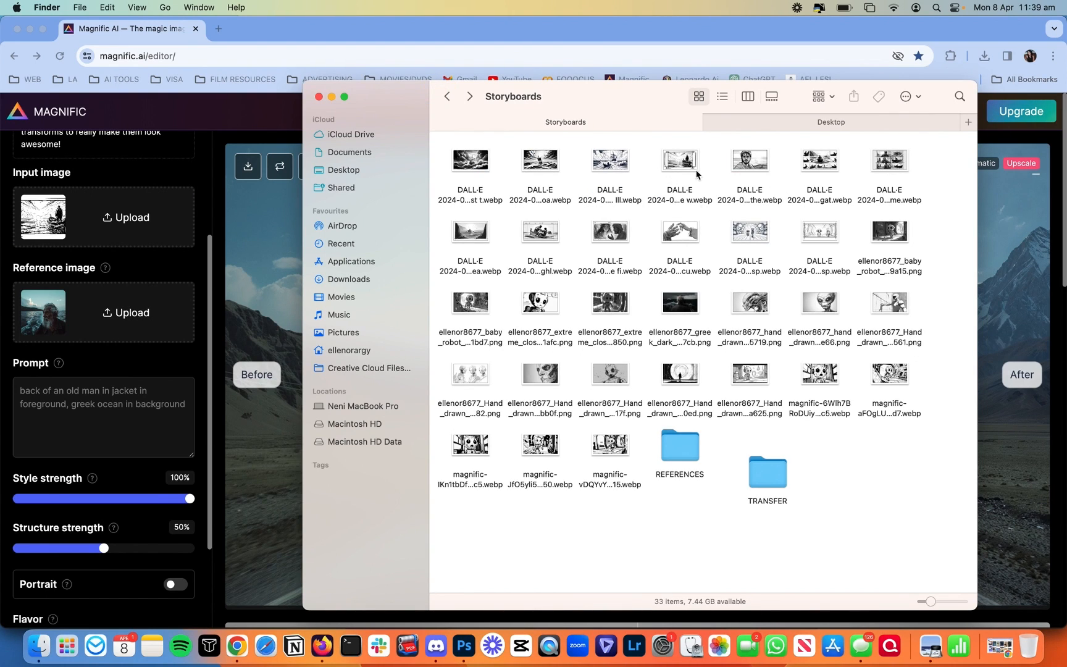
click(696, 175)
key(space)
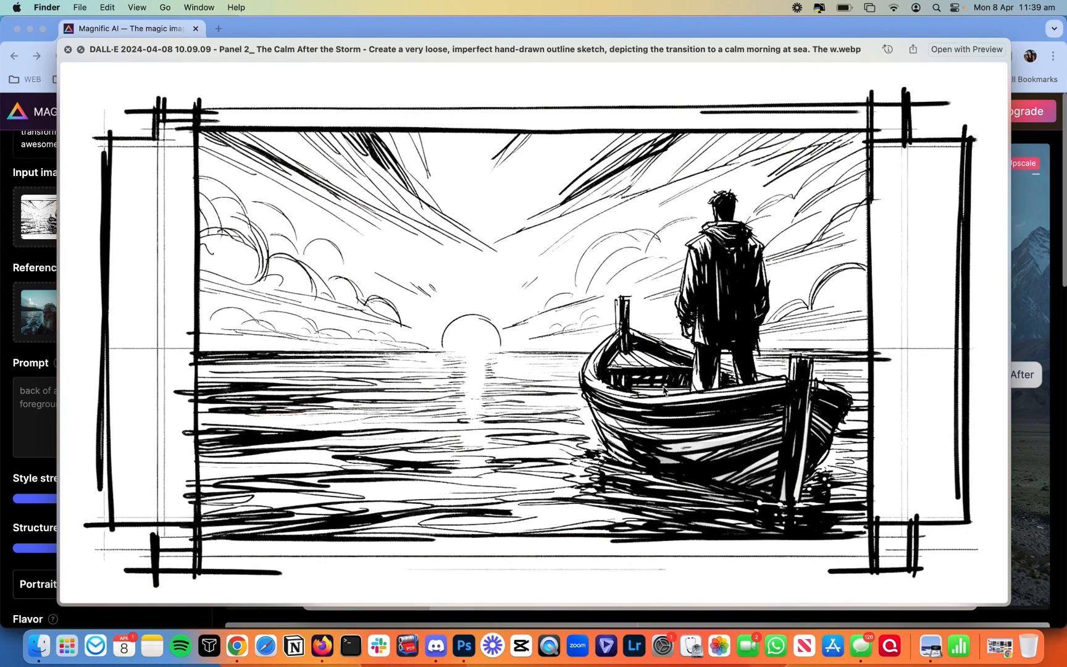
Step: Finish the prompt by appending 'with the sunshine'
click(31, 416)
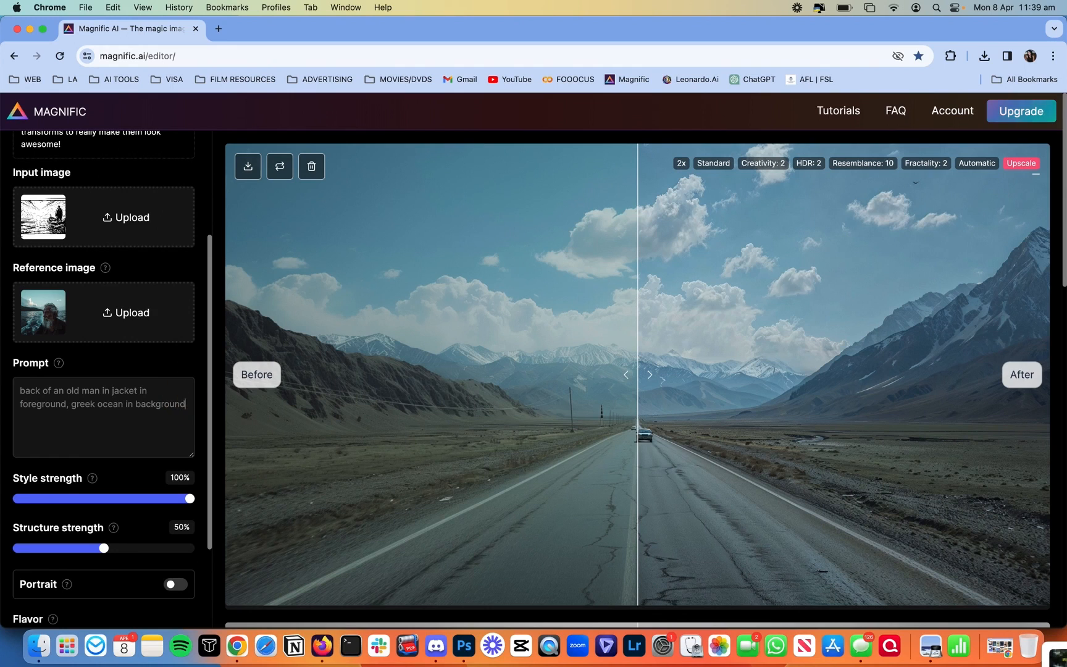
text(with the sunshine)
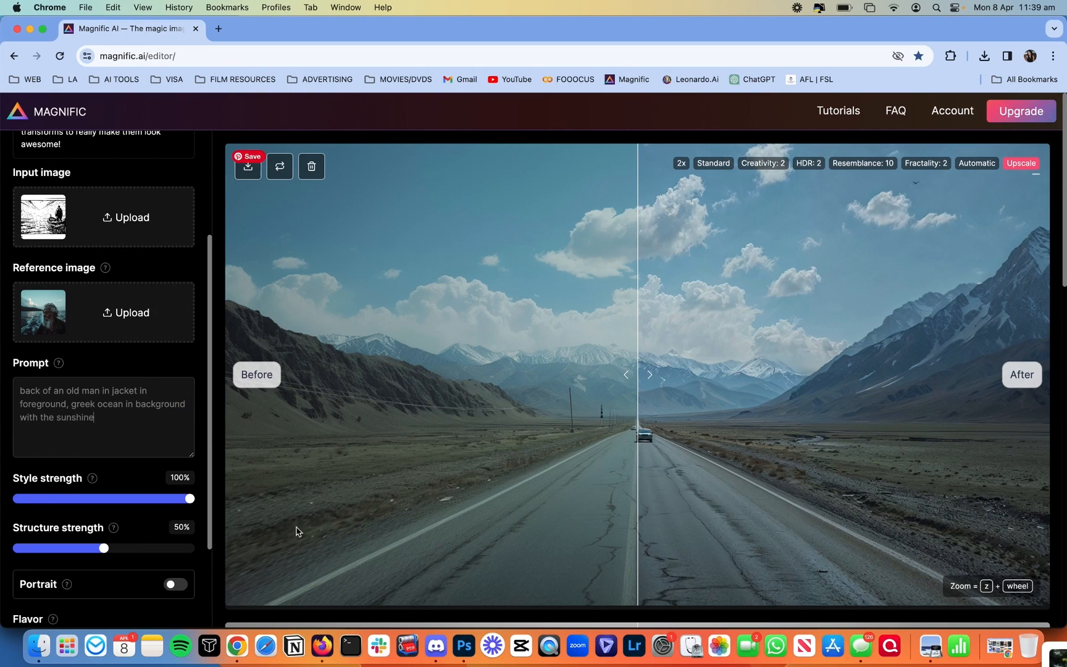
scroll(96, 486, down, 3)
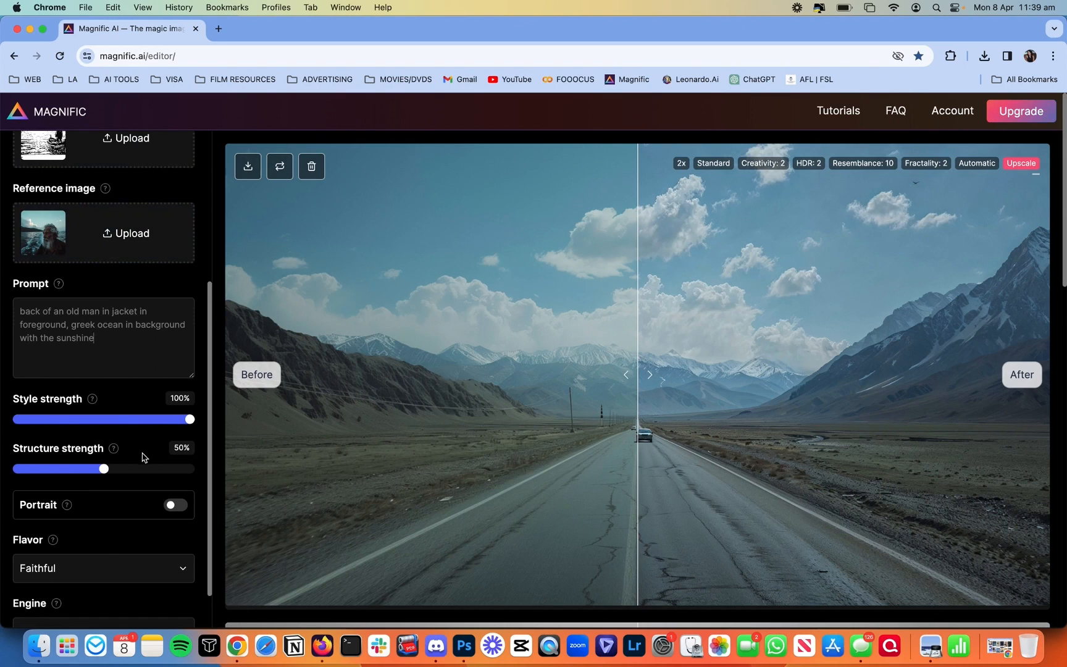
scroll(148, 419, up, 2)
drag(104, 540, 210, 545)
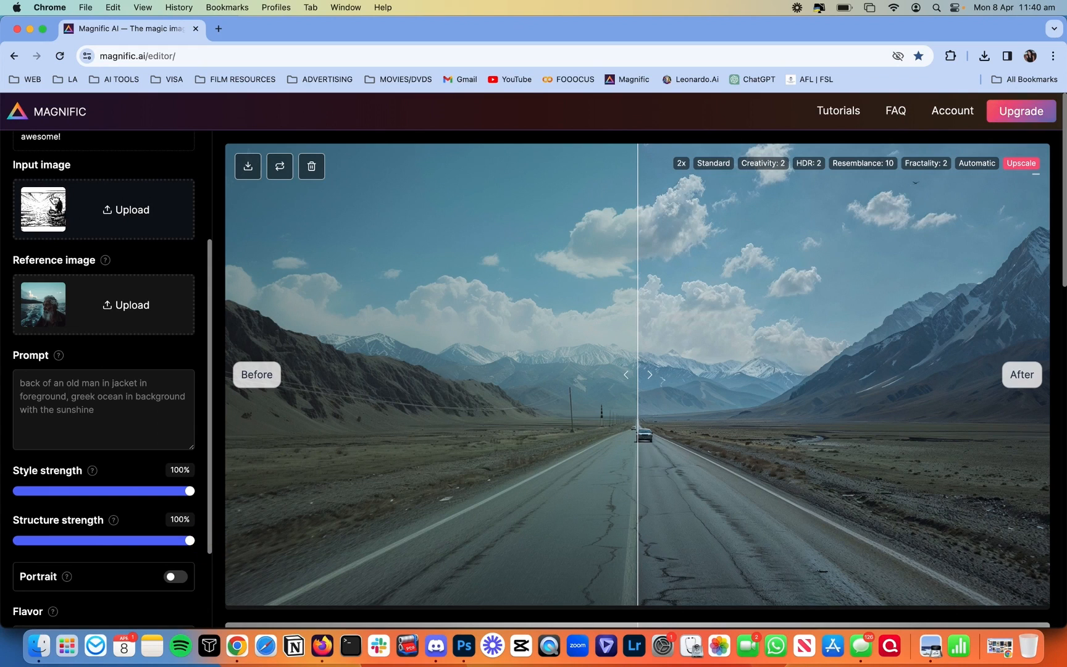
scroll(135, 473, down, 5)
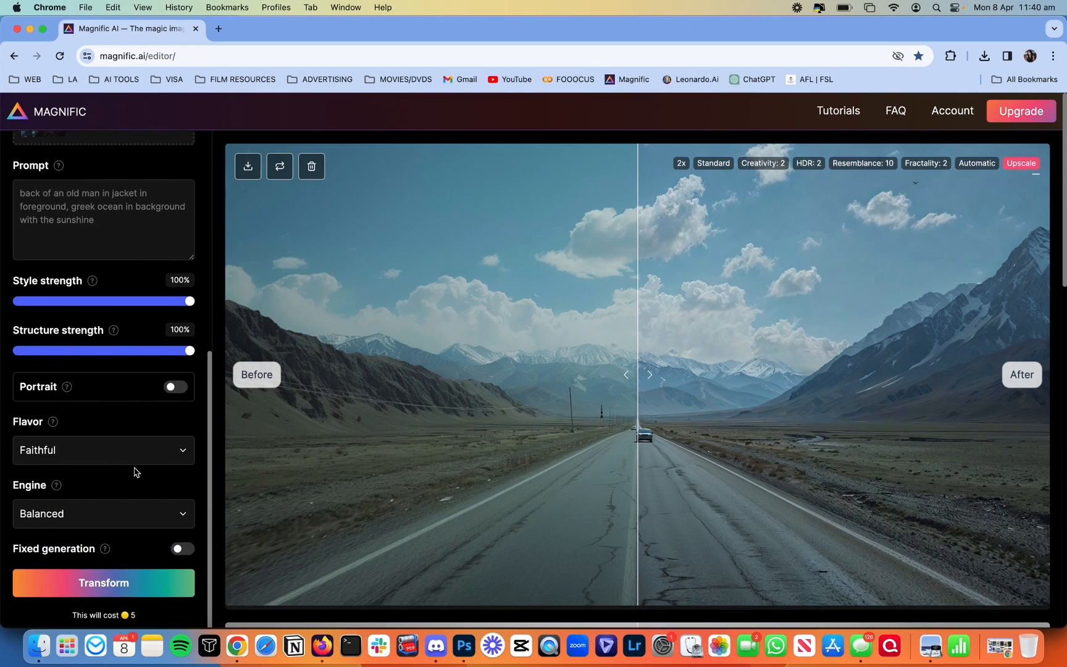
click(66, 448)
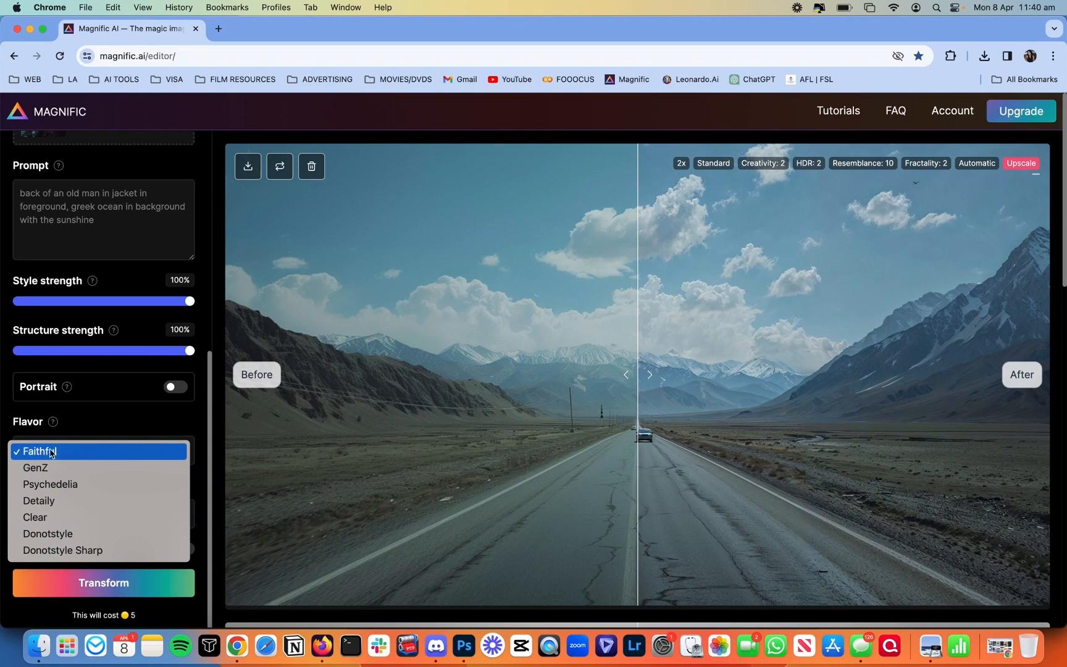
click(133, 432)
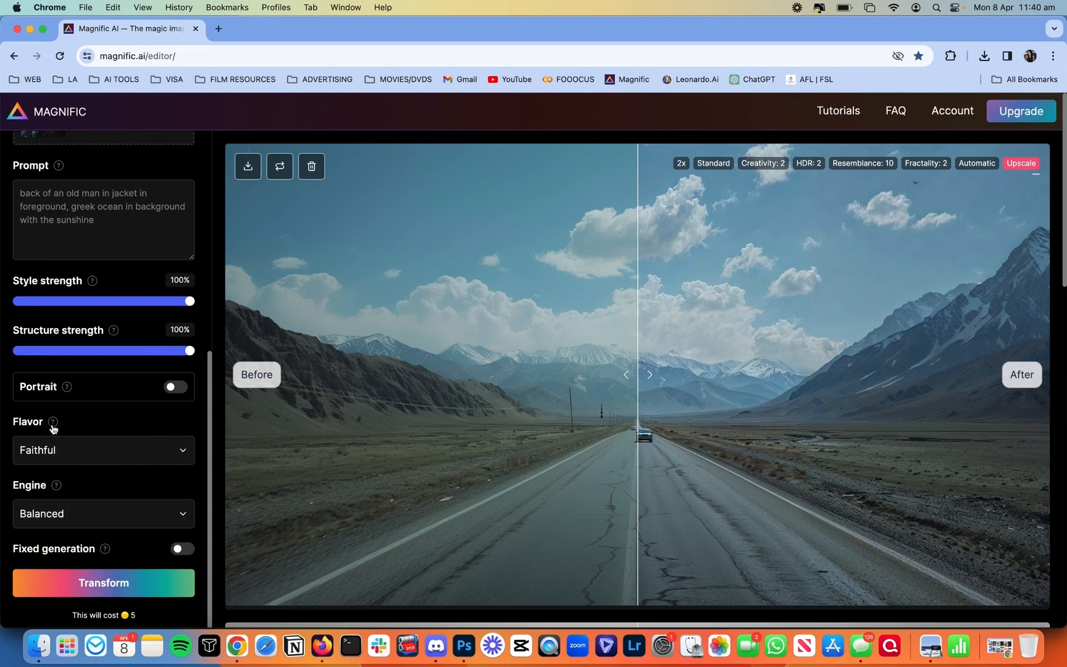
mouse_move(53, 427)
scroll(99, 368, down, 3)
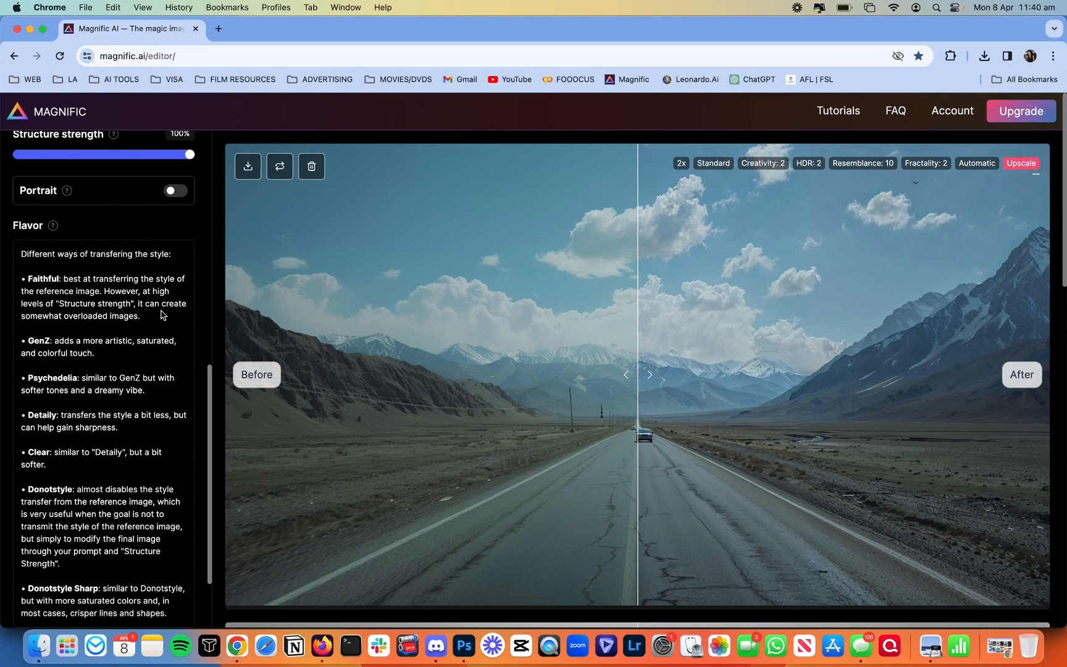
scroll(141, 328, up, 3)
scroll(141, 329, up, 1)
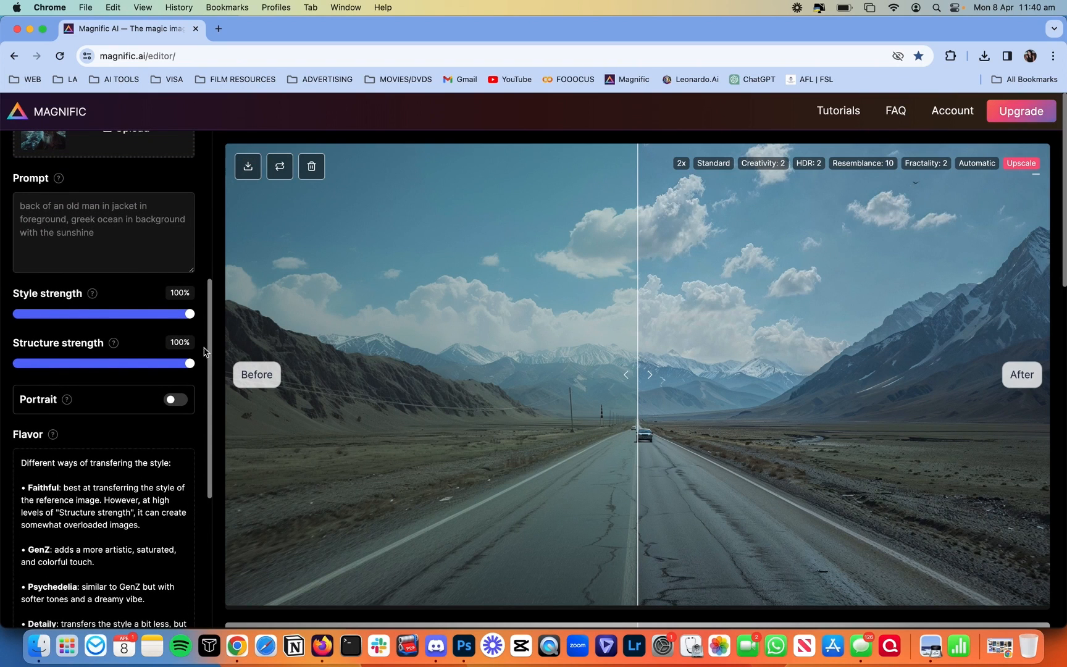
scroll(124, 395, down, 10)
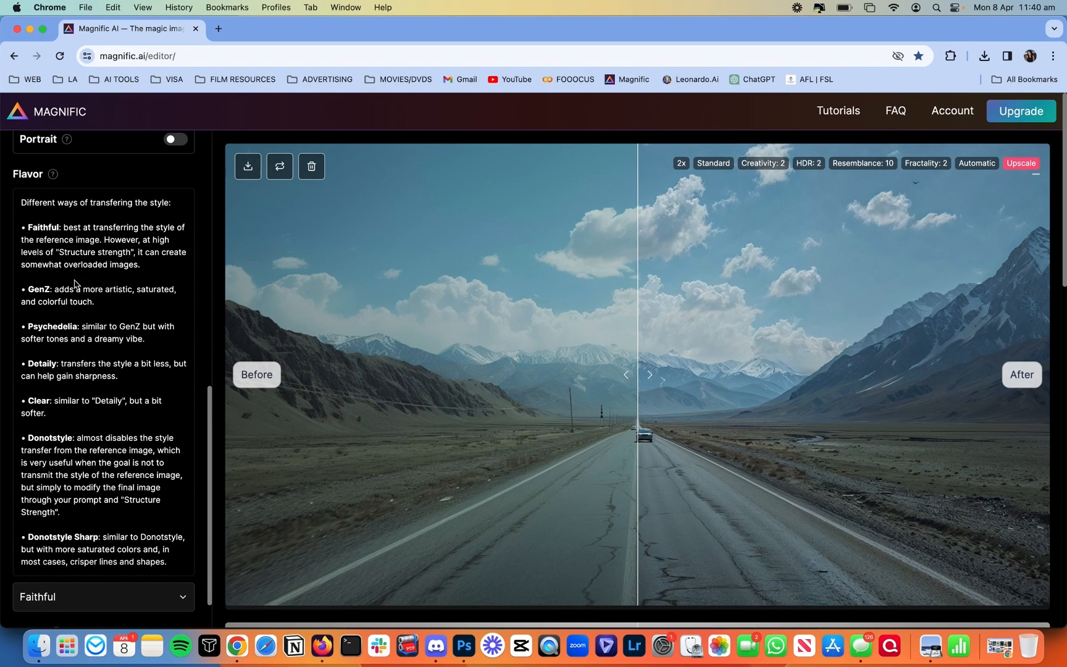
scroll(83, 492, down, 5)
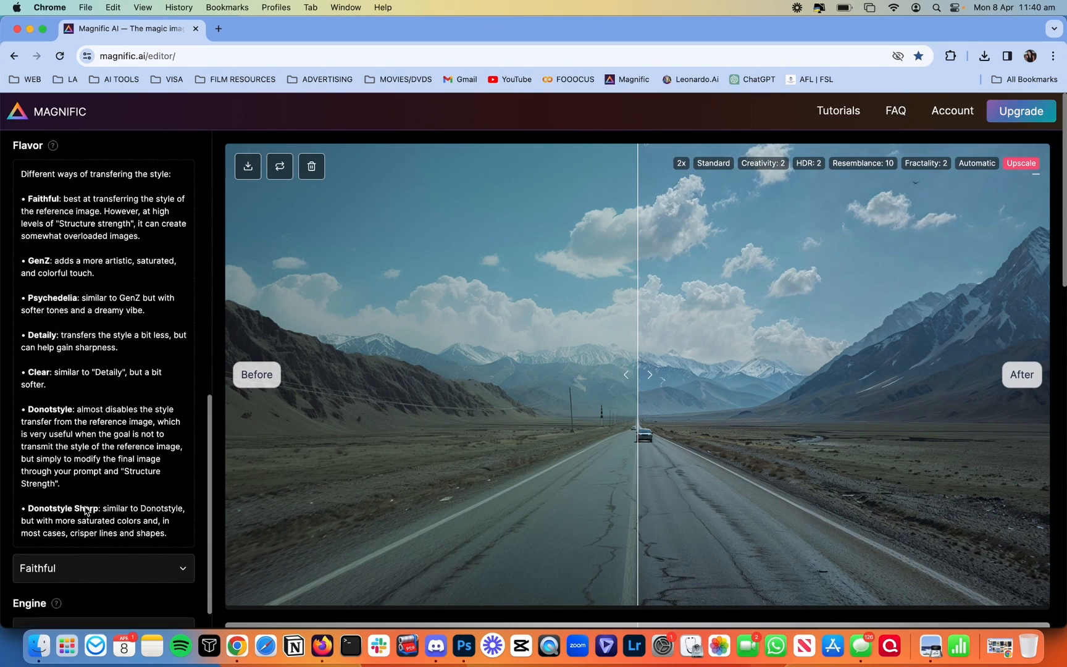
scroll(101, 476, up, 8)
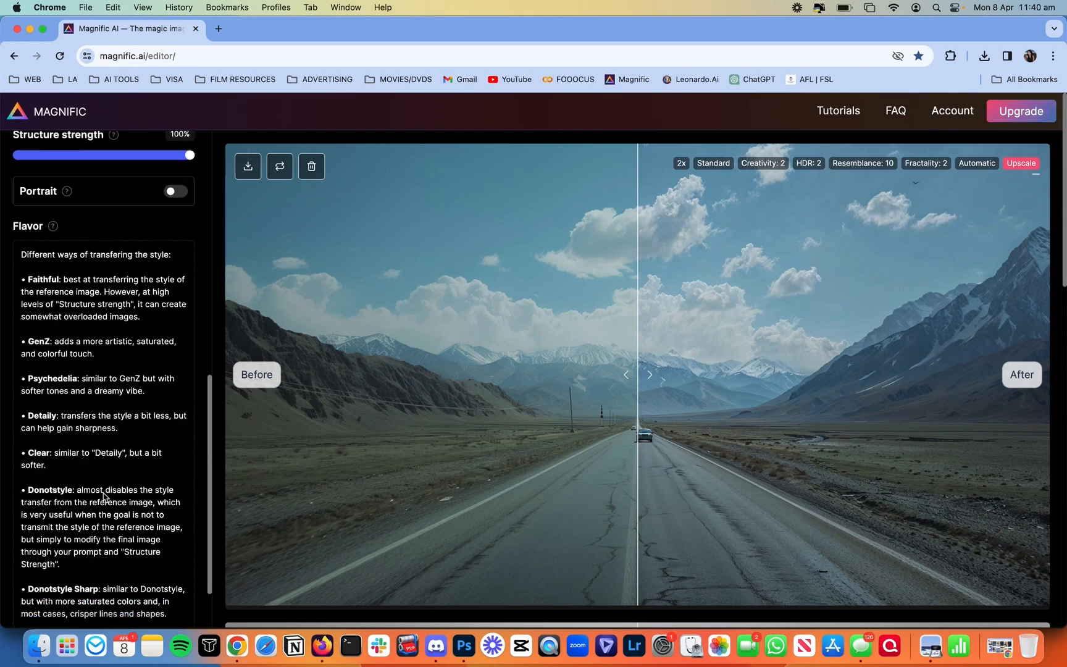
click(53, 269)
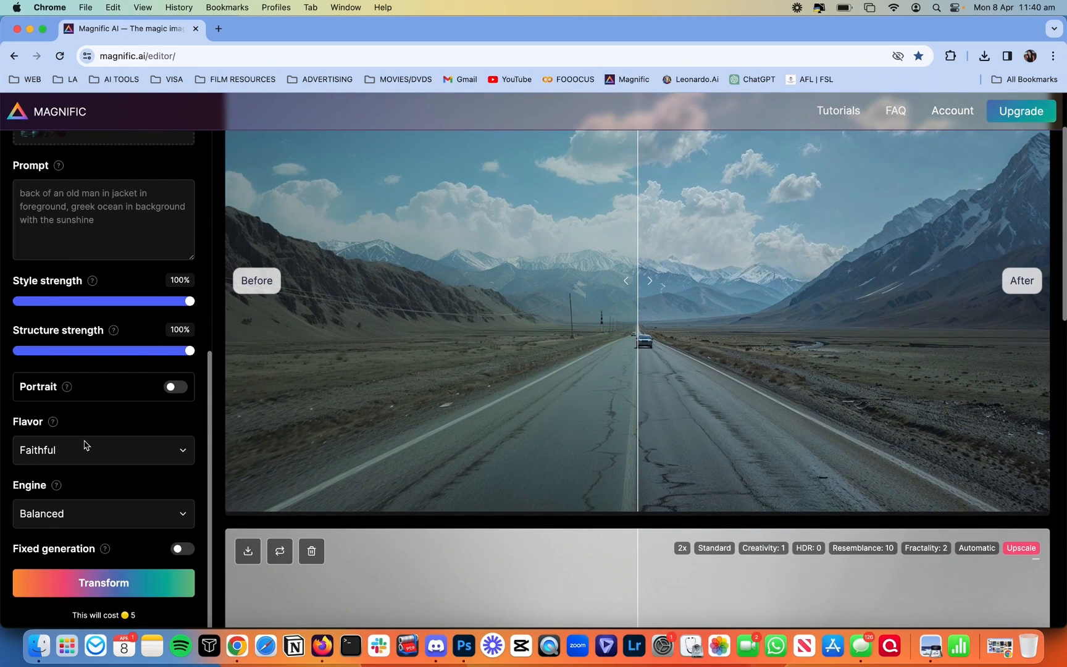
Step: Set the engine to Real and transform the boat sketch into a realistic photo
click(62, 513)
click(46, 584)
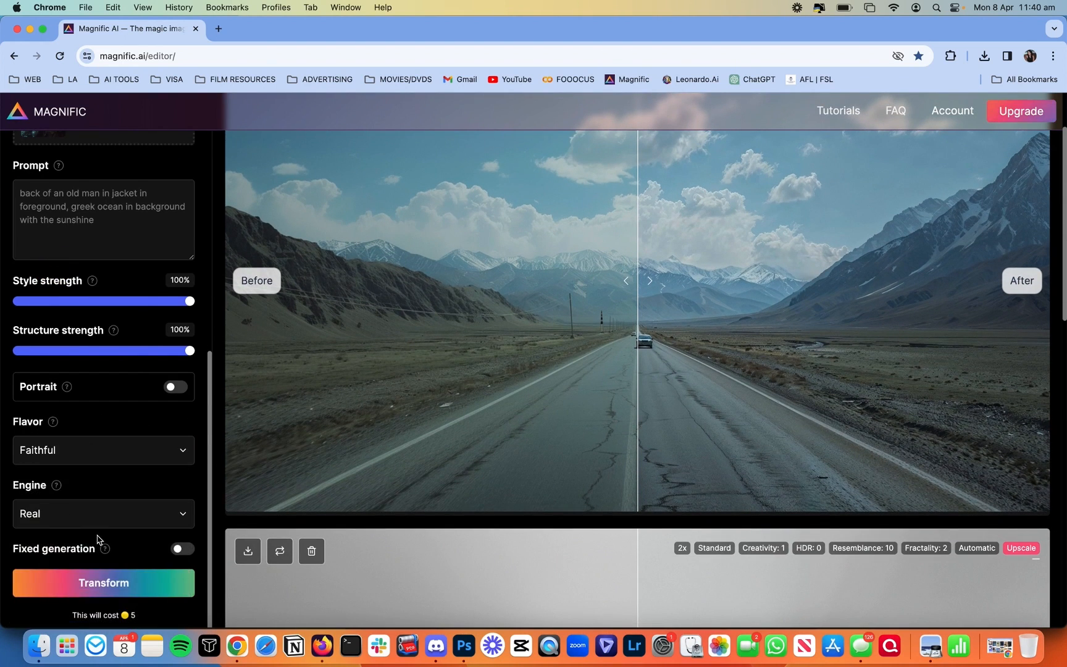
scroll(104, 534, up, 12)
scroll(111, 537, down, 6)
scroll(113, 556, down, 6)
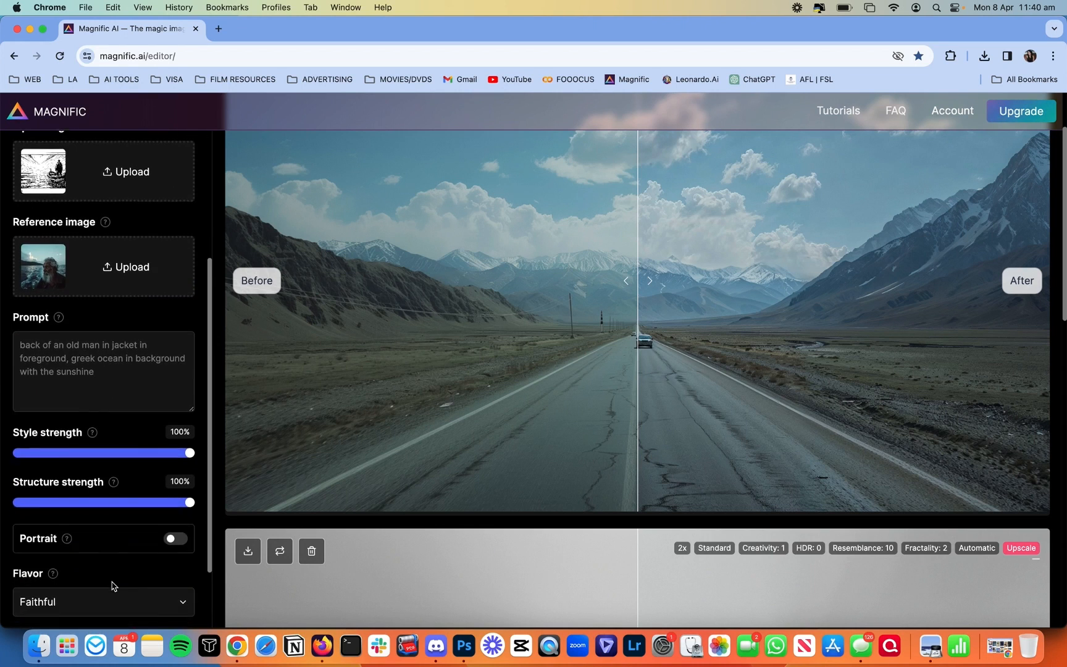
click(111, 581)
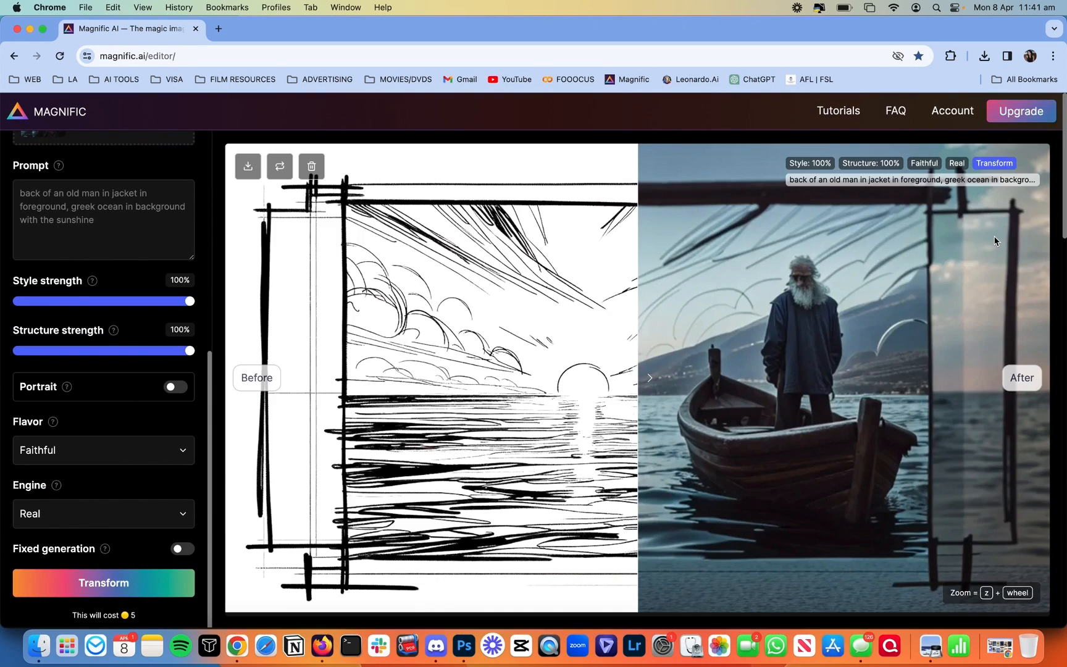
Step: Compare the sketch and generated photo with the Before/After divider, then set structure strength to 85%
mouse_move(749, 271)
mouse_down()
mouse_move(200, 281)
mouse_move(410, 307)
mouse_move(1056, 311)
mouse_move(619, 338)
mouse_move(252, 382)
mouse_up()
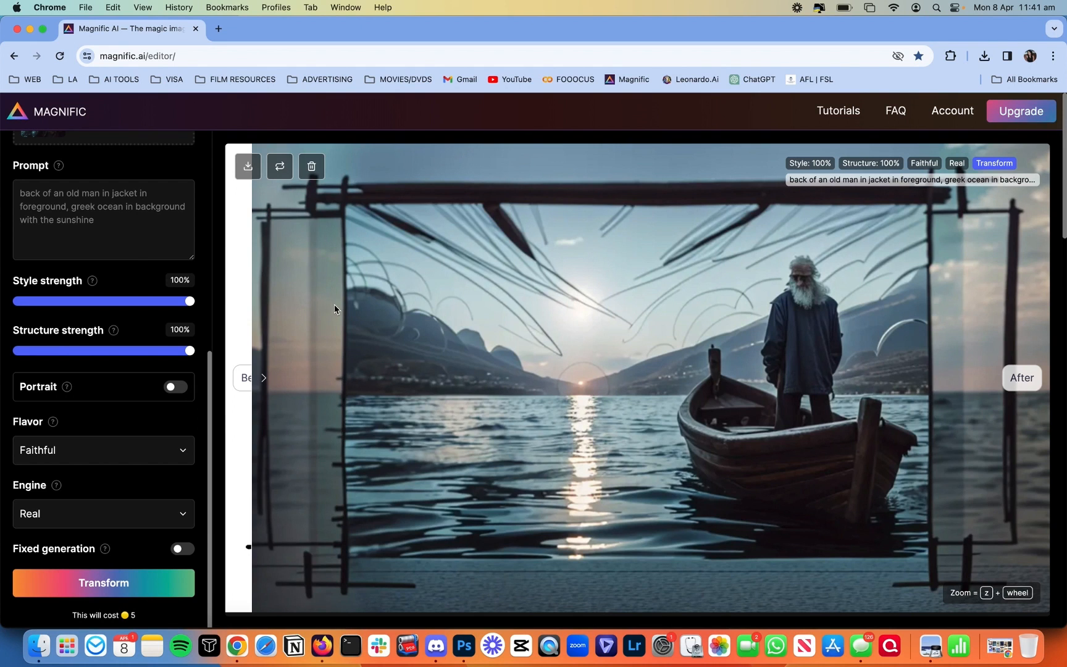
mouse_move(305, 238)
mouse_down()
mouse_move(1050, 309)
mouse_move(643, 303)
mouse_move(383, 314)
mouse_move(445, 329)
mouse_move(1056, 345)
mouse_move(698, 309)
mouse_move(638, 309)
mouse_move(636, 321)
mouse_move(353, 318)
mouse_move(295, 333)
mouse_up()
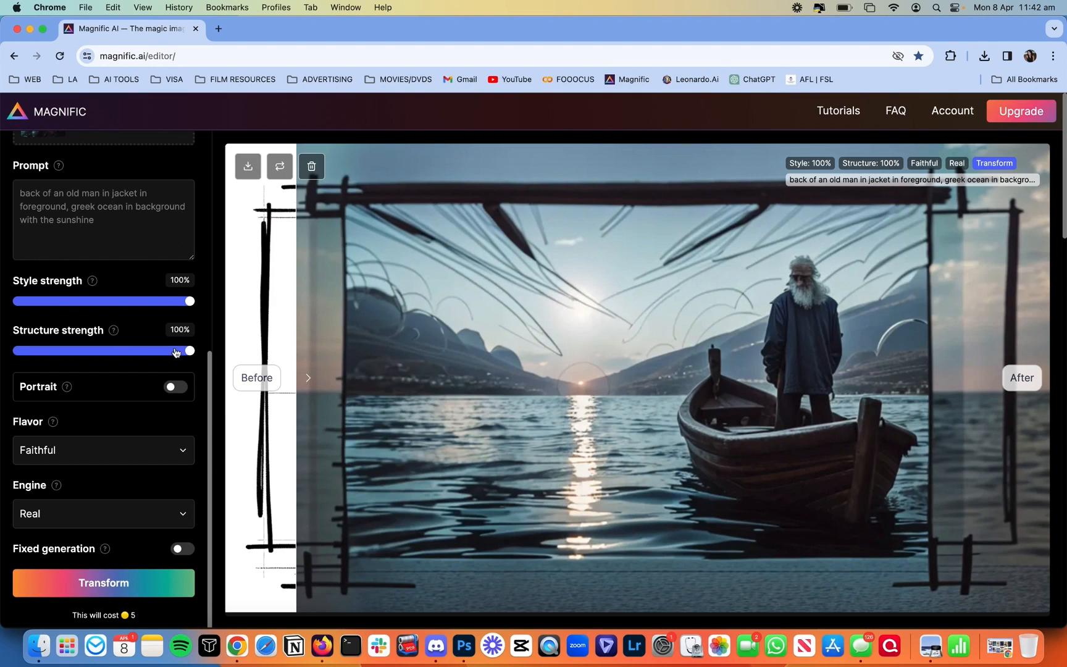
drag(187, 350, 164, 352)
Step: Transform again at 85%, compare against the sketch, then rerun with structure strength at 60%
click(126, 582)
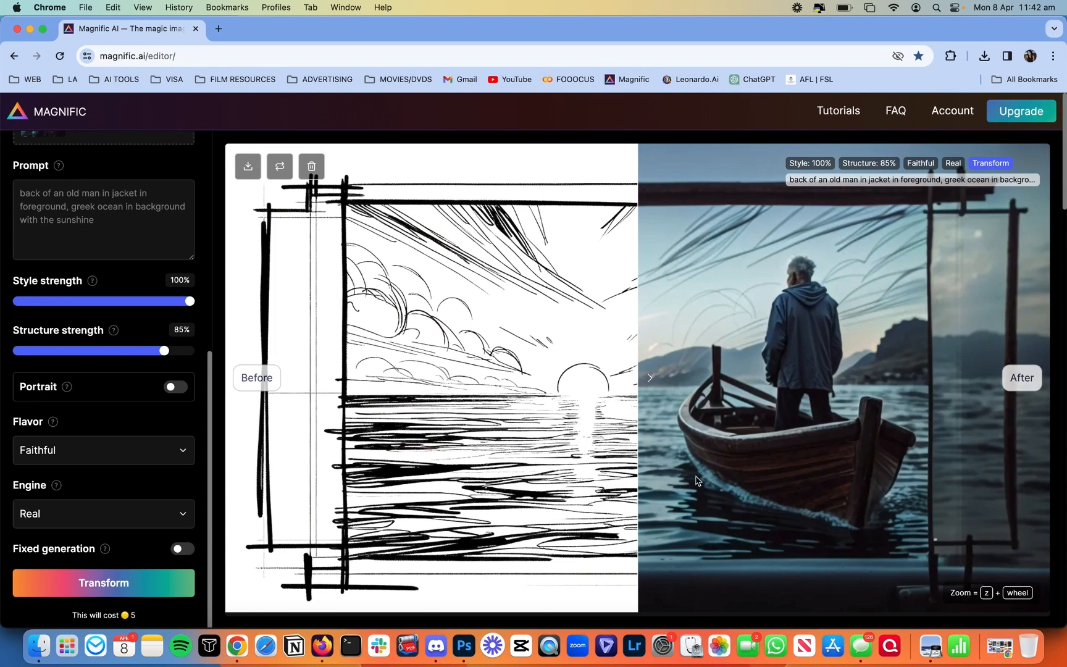
drag(696, 480, 176, 476)
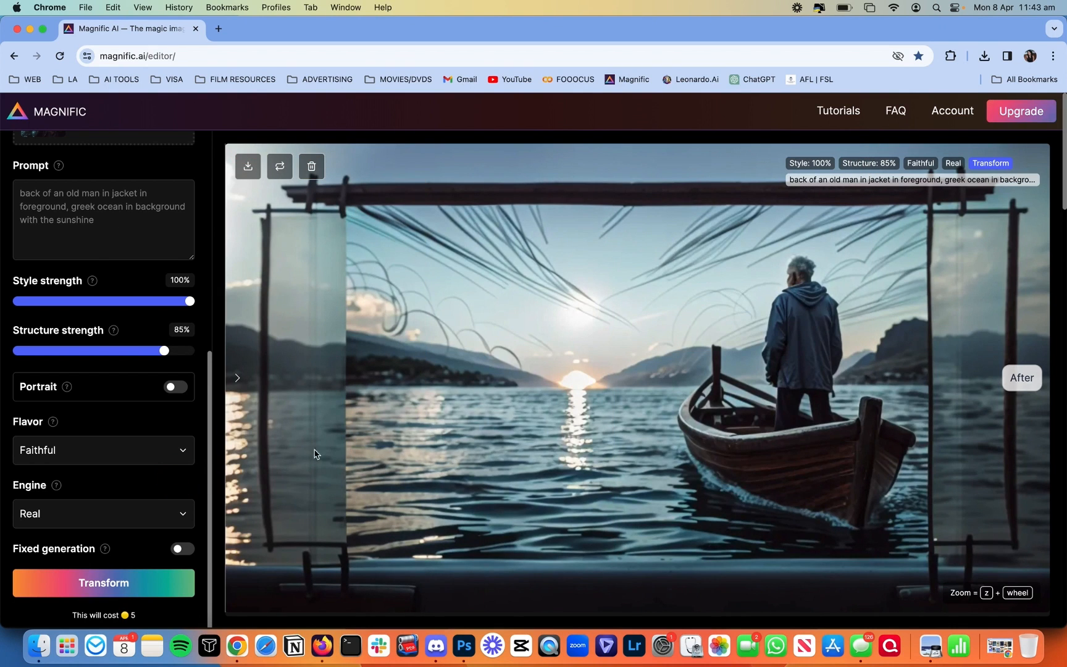
mouse_move(263, 451)
mouse_down()
mouse_move(752, 409)
mouse_move(989, 405)
mouse_move(878, 376)
mouse_move(667, 372)
mouse_move(310, 436)
mouse_move(651, 408)
mouse_move(917, 409)
mouse_move(898, 400)
mouse_move(568, 413)
mouse_move(448, 429)
mouse_move(295, 474)
mouse_move(891, 309)
mouse_move(607, 400)
mouse_move(286, 438)
mouse_move(932, 401)
mouse_up()
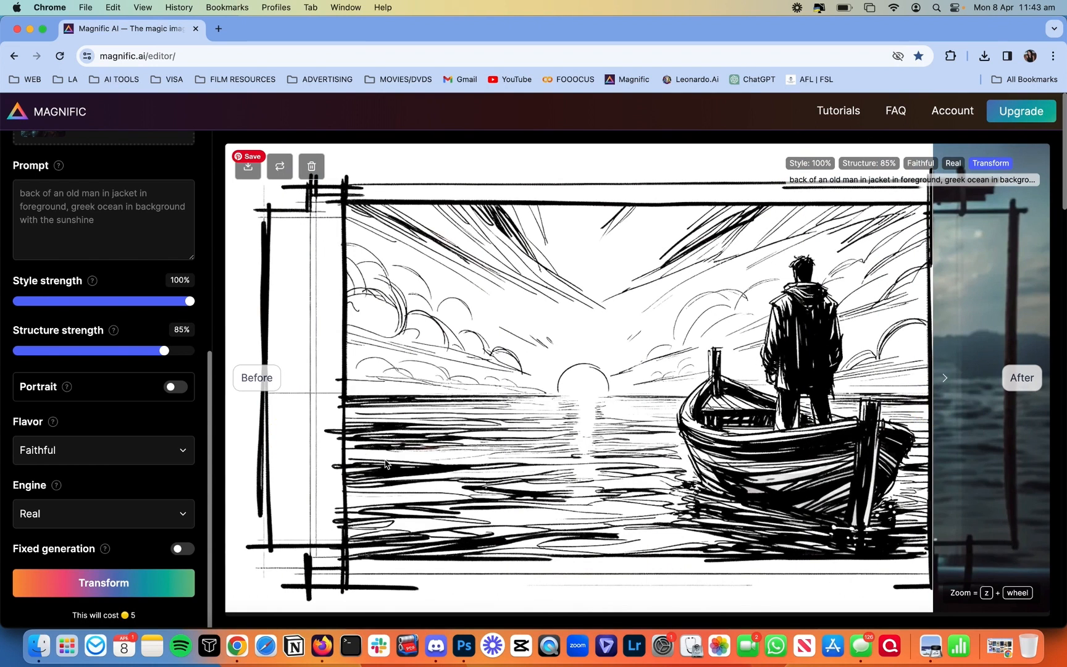
drag(1004, 466, 270, 462)
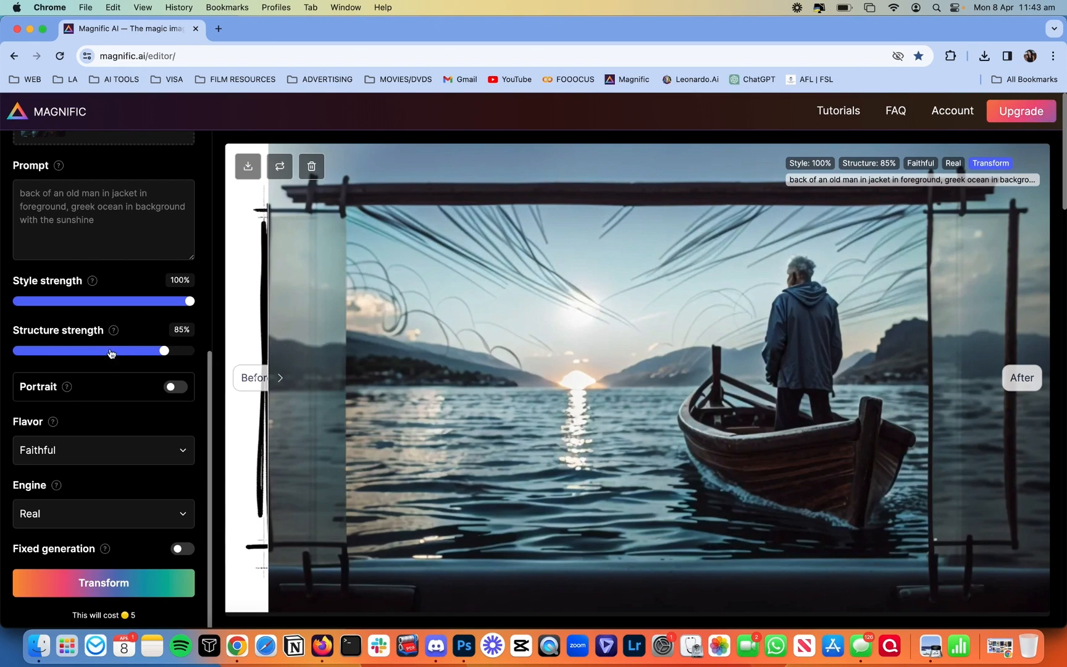
drag(119, 353, 121, 352)
click(151, 584)
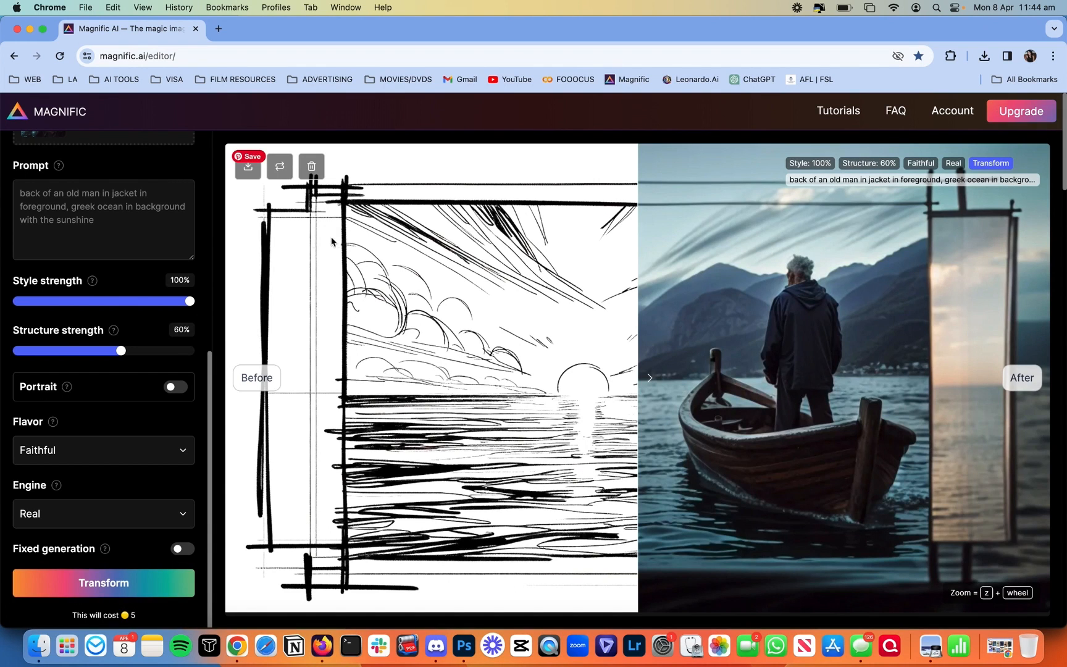
Step: Compare the 60% render, with mountains around the boat, against the original sketch
drag(866, 324, 202, 358)
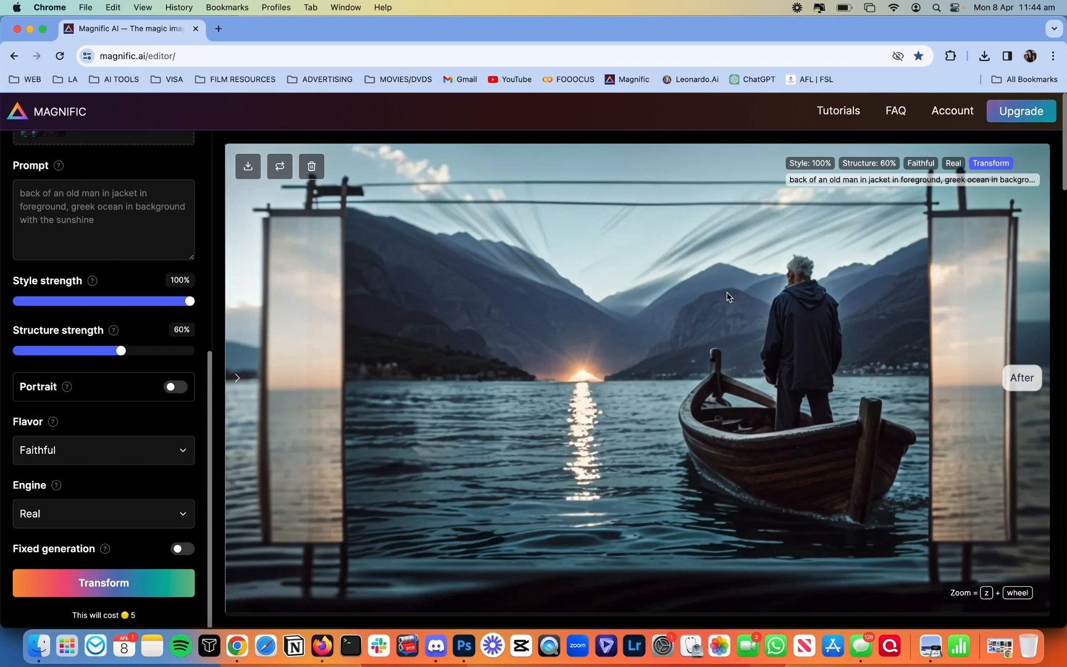
mouse_move(350, 368)
mouse_down()
mouse_move(1044, 349)
mouse_move(410, 322)
mouse_move(245, 345)
mouse_up()
click(136, 229)
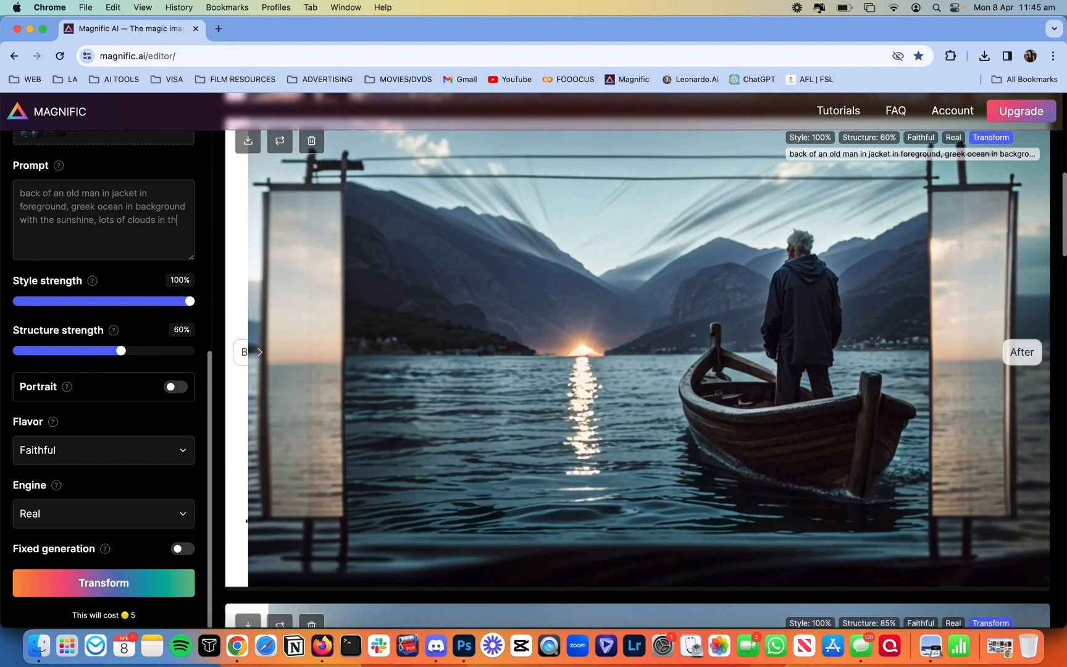
Step: Add lots of clouds in the sky to the prompt, rerun Transform, and preview the old man reference photo
text(, no mountains)
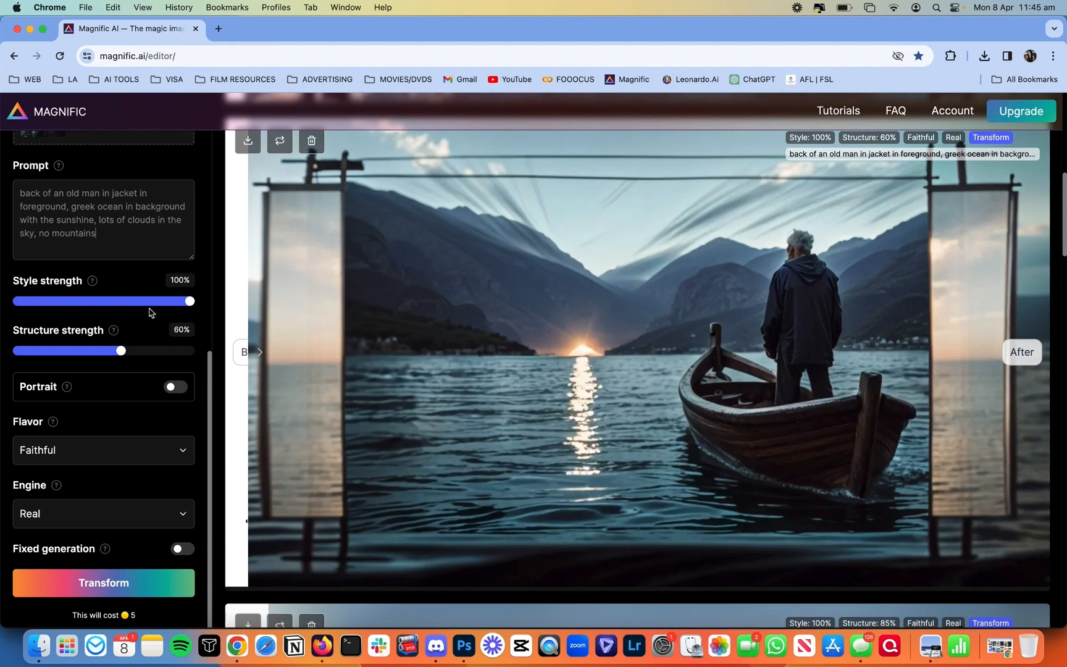
click(136, 585)
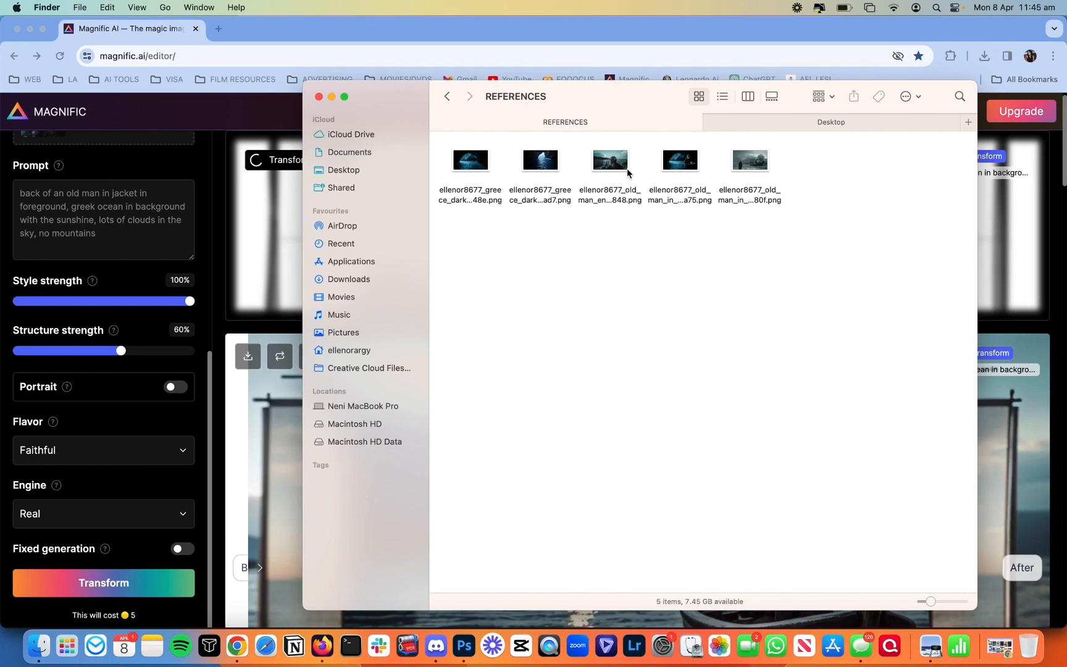
click(624, 167)
key(space)
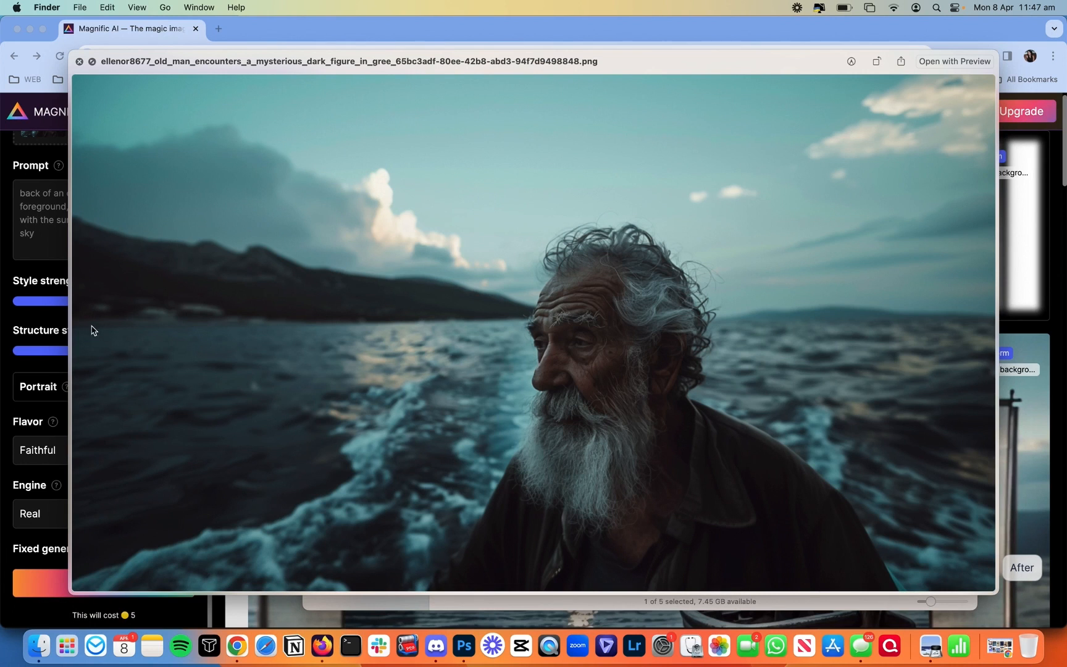
Step: Compare the cloudy-sky result with the sketch and download it
key(space)
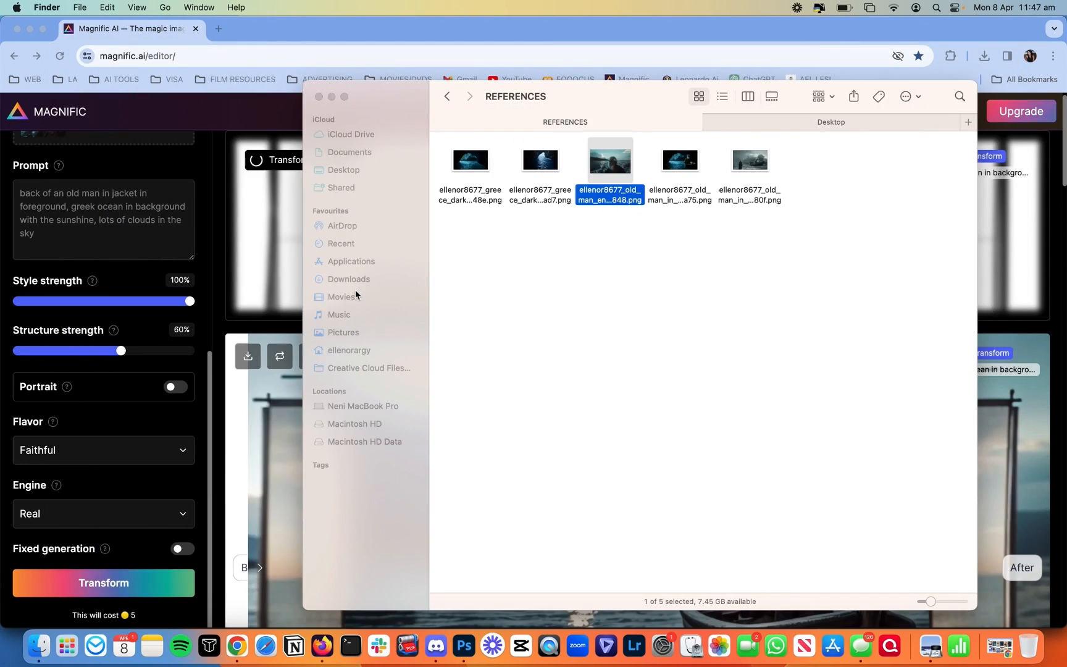
click(285, 273)
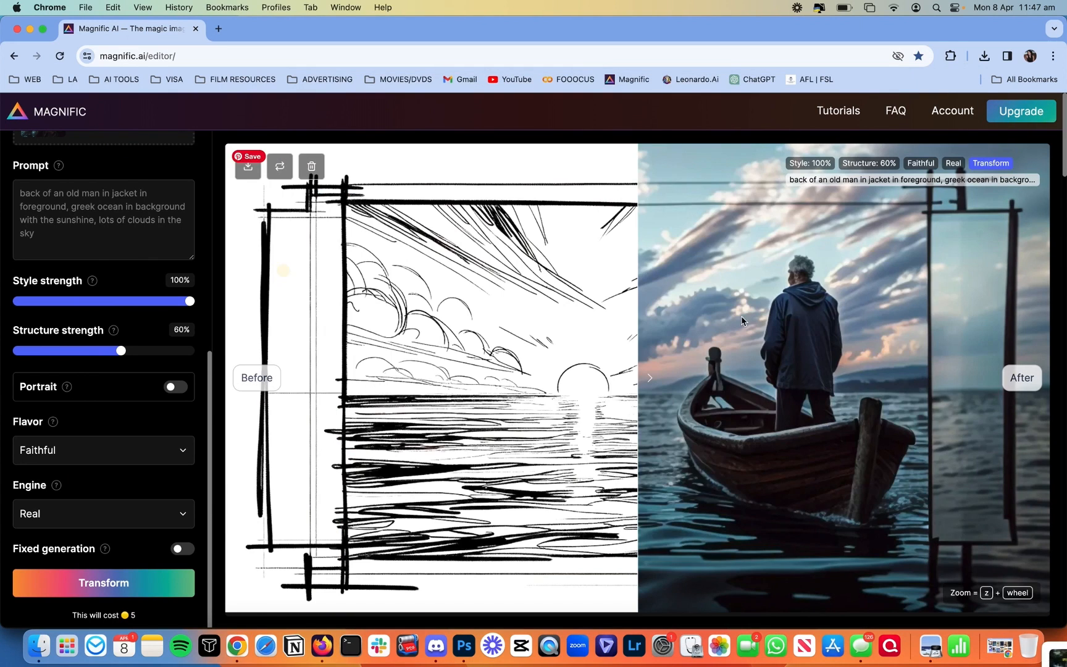
drag(753, 329, 238, 347)
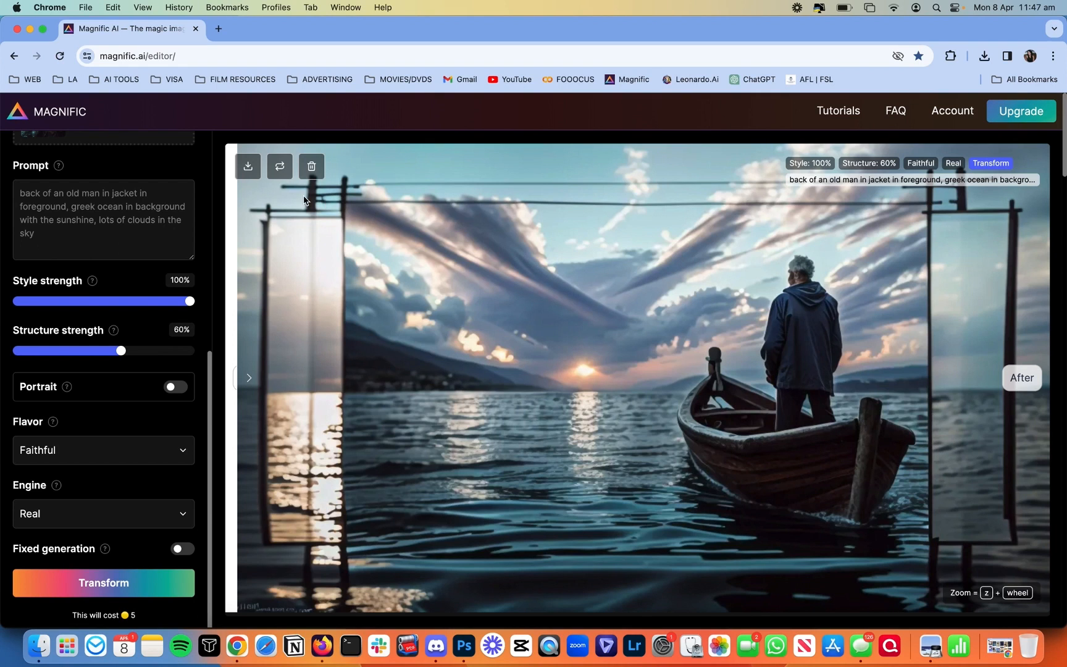
click(252, 165)
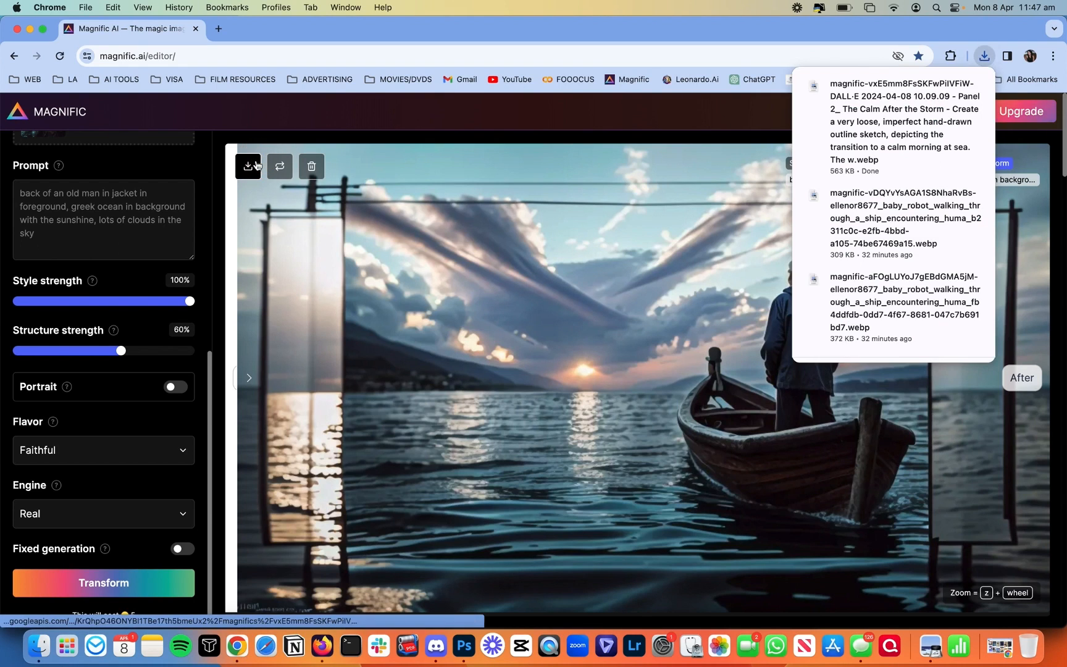
Step: Locate the downloaded 1168×664 WebP in Downloads and open it in Photoshop 2024
click(38, 646)
click(250, 309)
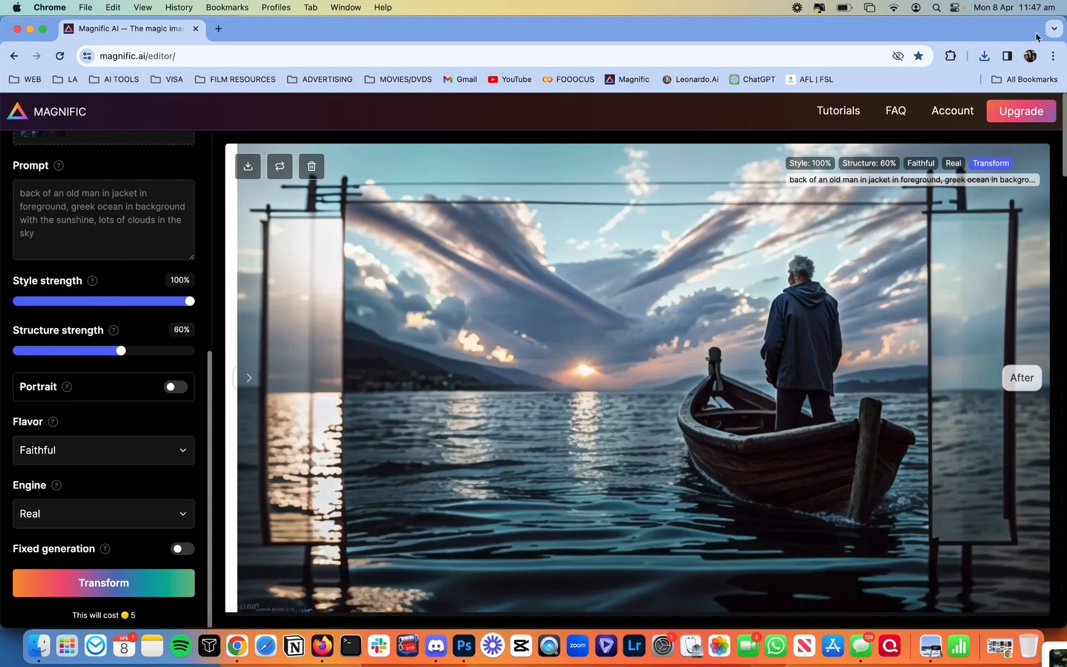
click(986, 57)
click(953, 110)
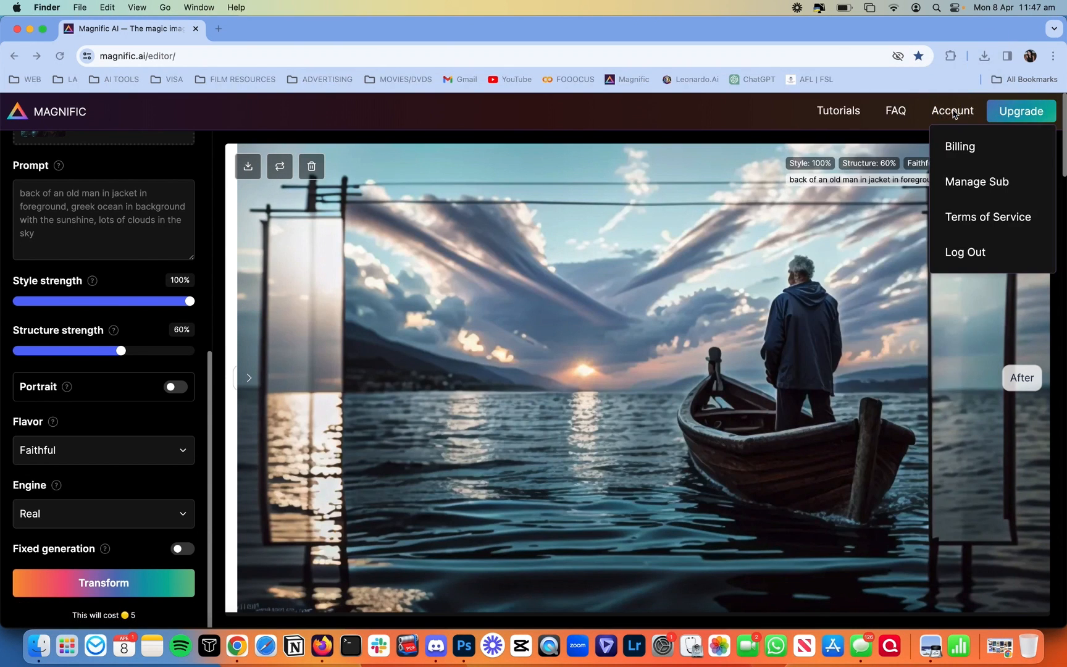
key(space)
key(space)
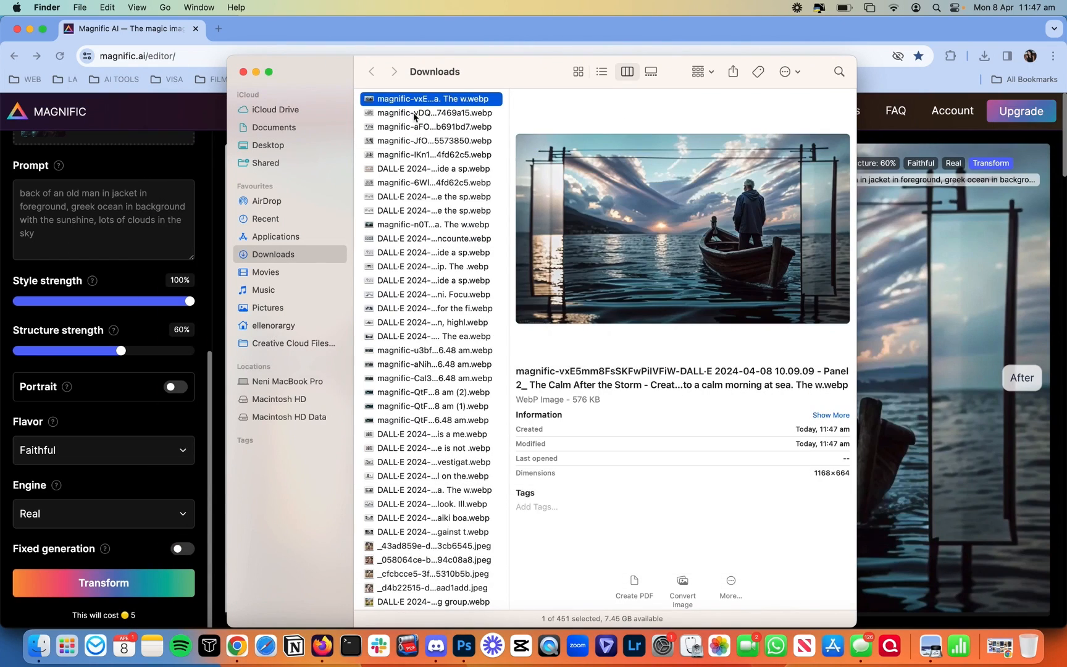
drag(421, 99, 462, 648)
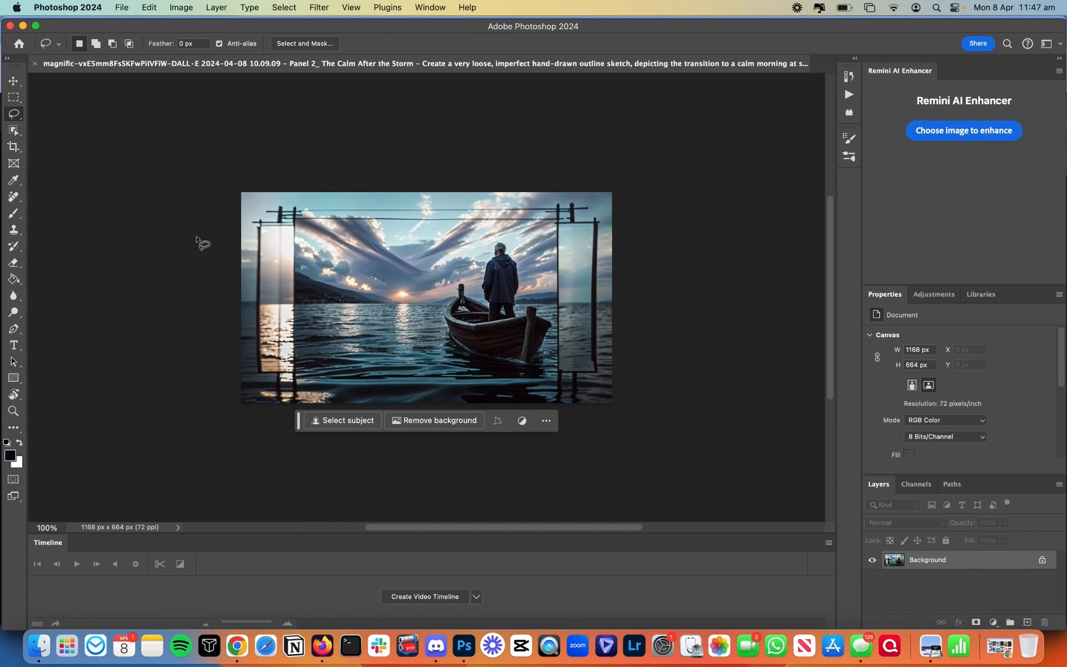
Step: Crop the boat scene to a 16:9 frame of 816×459 px, trimming the edge panels
click(14, 146)
scroll(440, 255, up, 5)
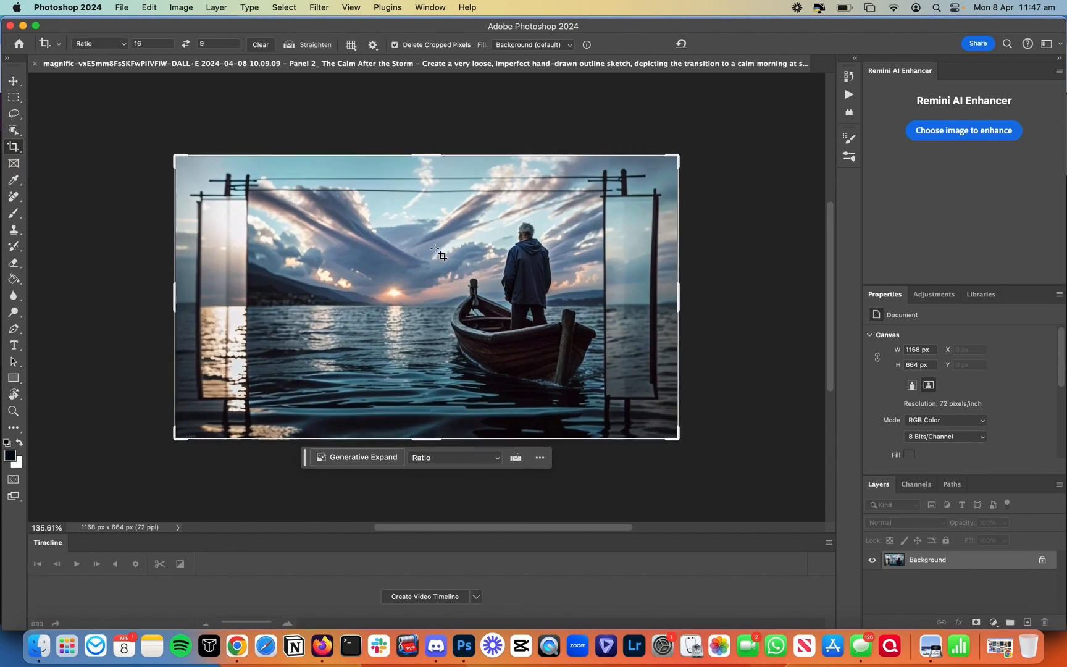
drag(734, 120, 681, 128)
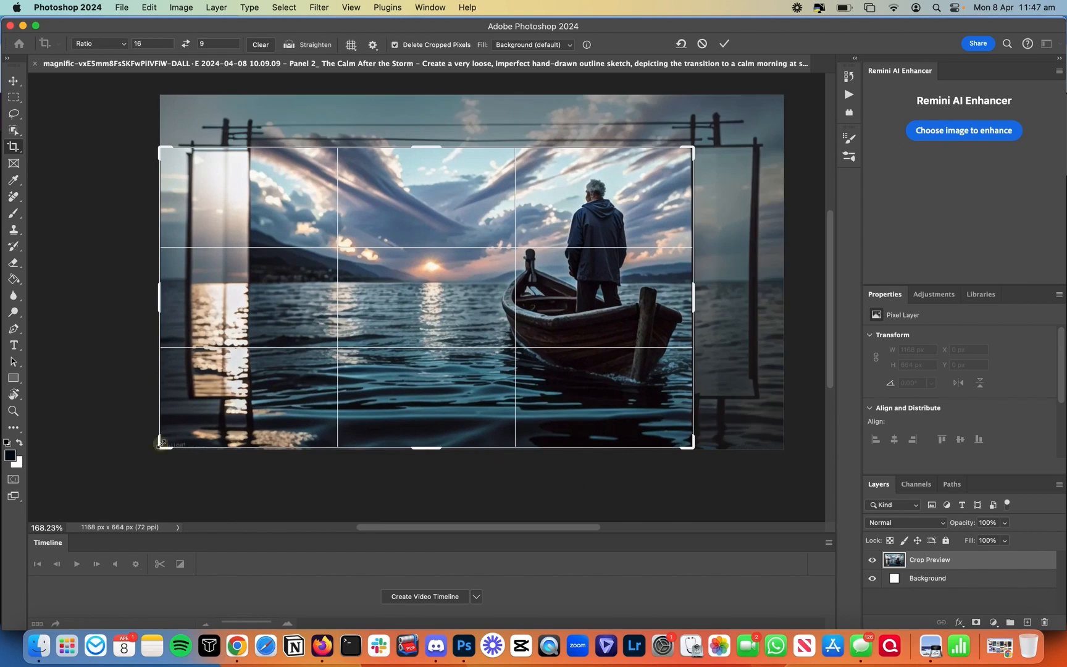
drag(160, 446, 215, 432)
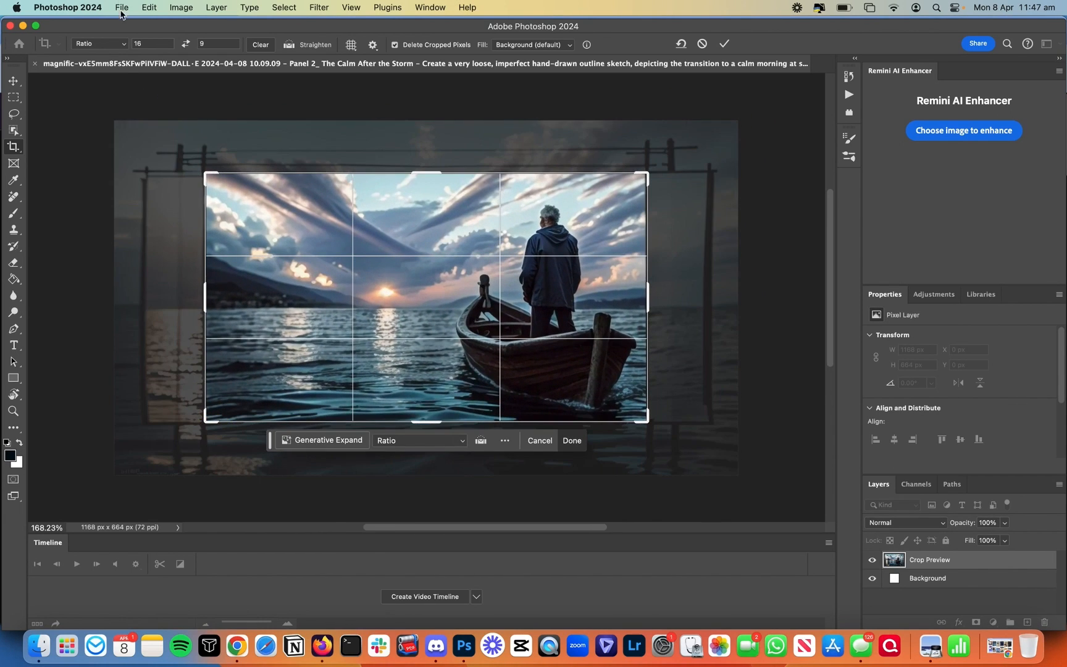
click(93, 44)
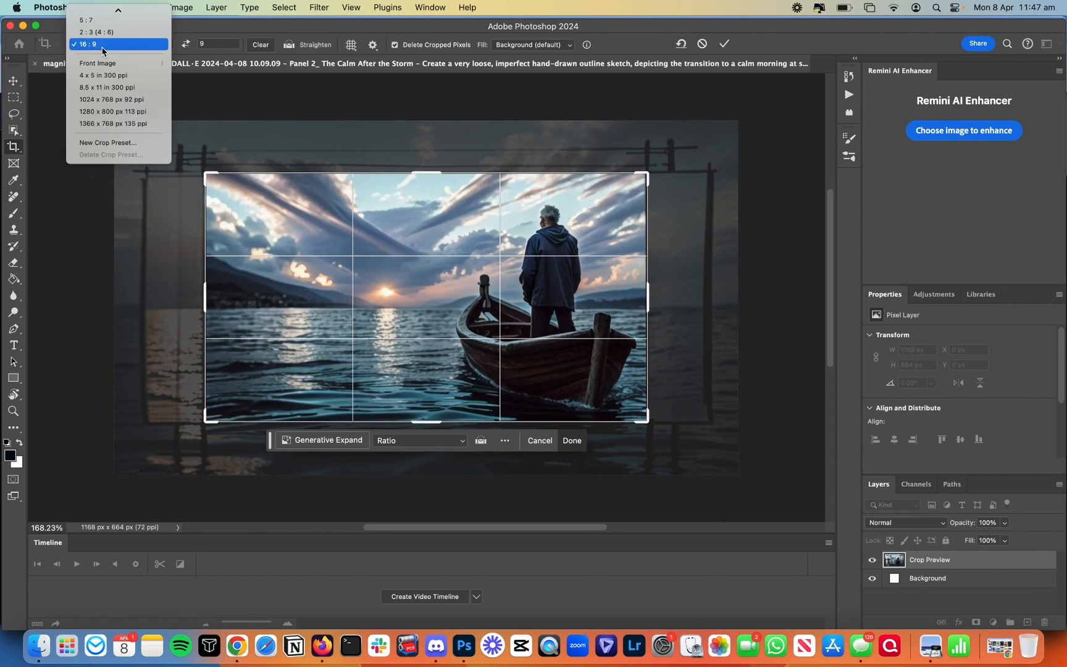
click(102, 46)
key(Return)
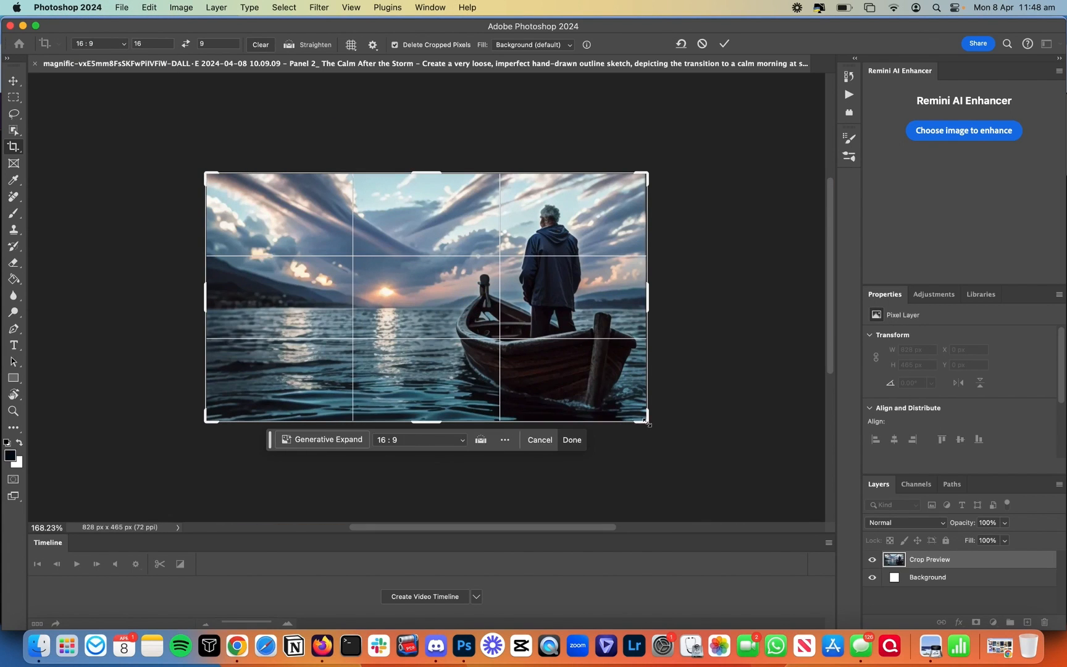
drag(645, 425, 644, 421)
key(Return)
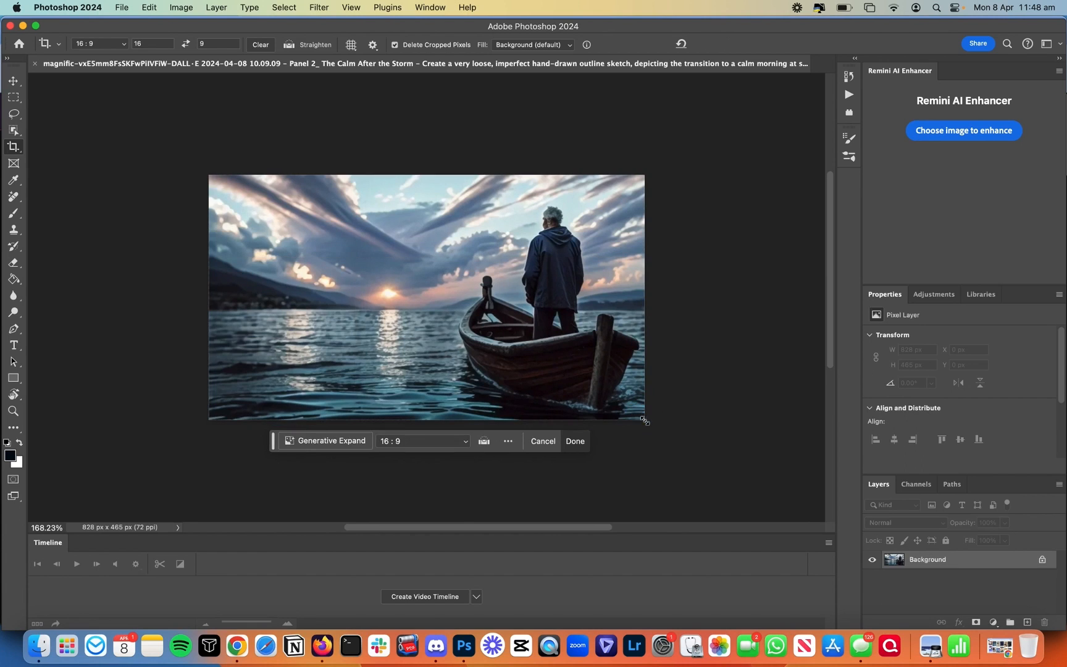
Step: Begin a lasso selection around the streaky clouds in the sky
scroll(512, 314, up, 5)
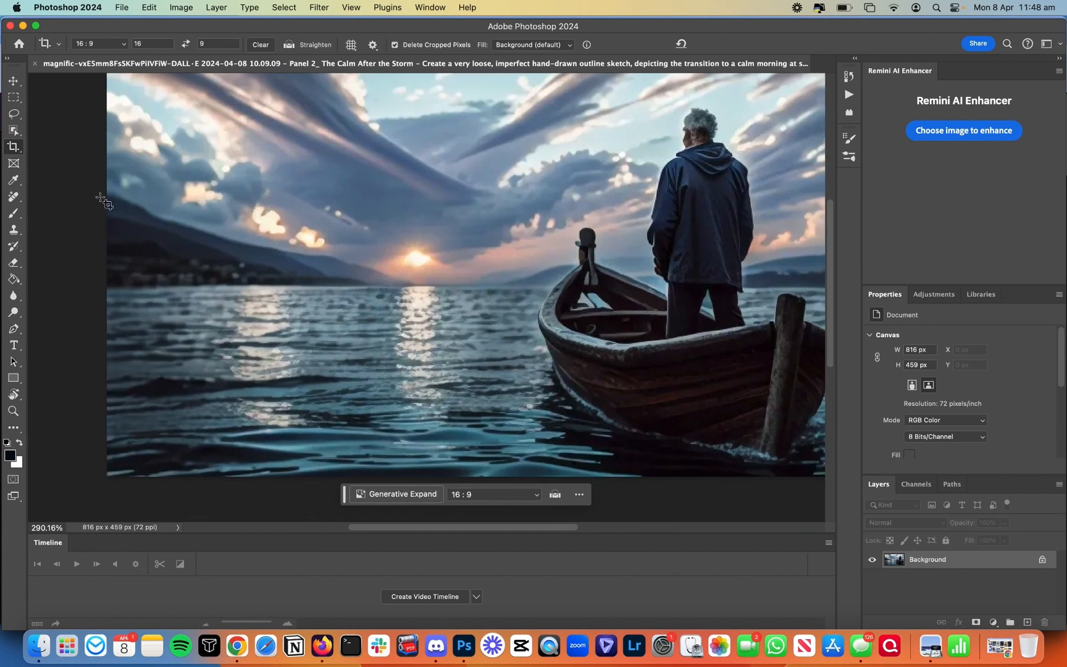
click(13, 113)
mouse_move(361, 92)
mouse_down()
mouse_move(230, 125)
mouse_move(214, 158)
mouse_move(274, 214)
mouse_move(343, 252)
mouse_move(530, 222)
mouse_move(597, 193)
mouse_move(559, 93)
mouse_move(476, 68)
mouse_move(340, 98)
mouse_up()
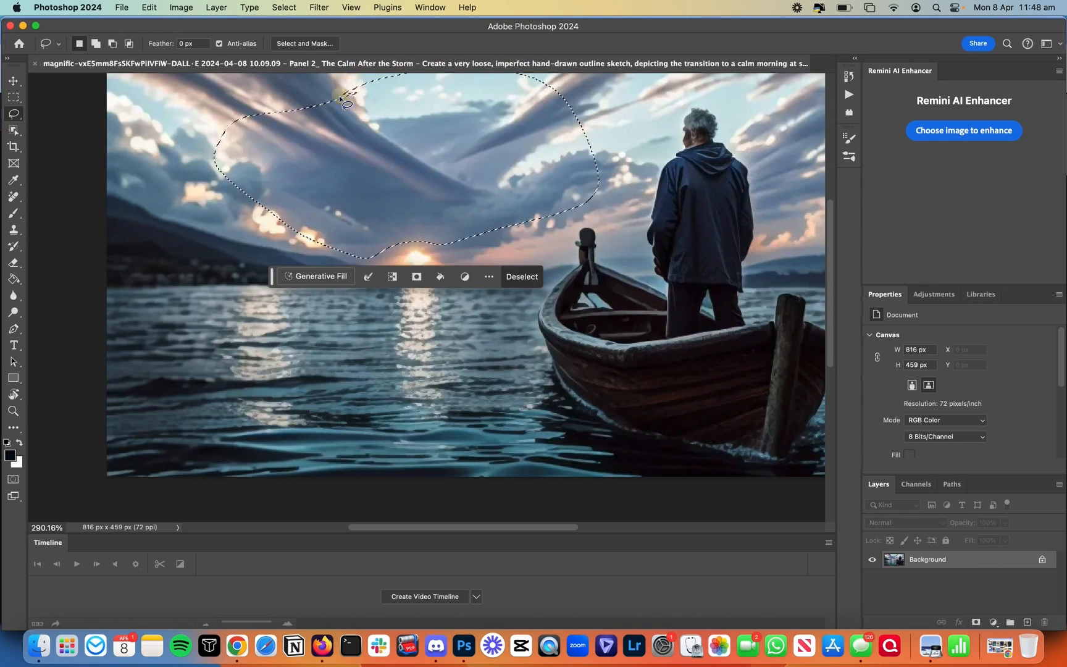
Step: Generative Fill the lassoed sky with 'remove', browse two variations, then discard the attempt
click(306, 276)
text(remove)
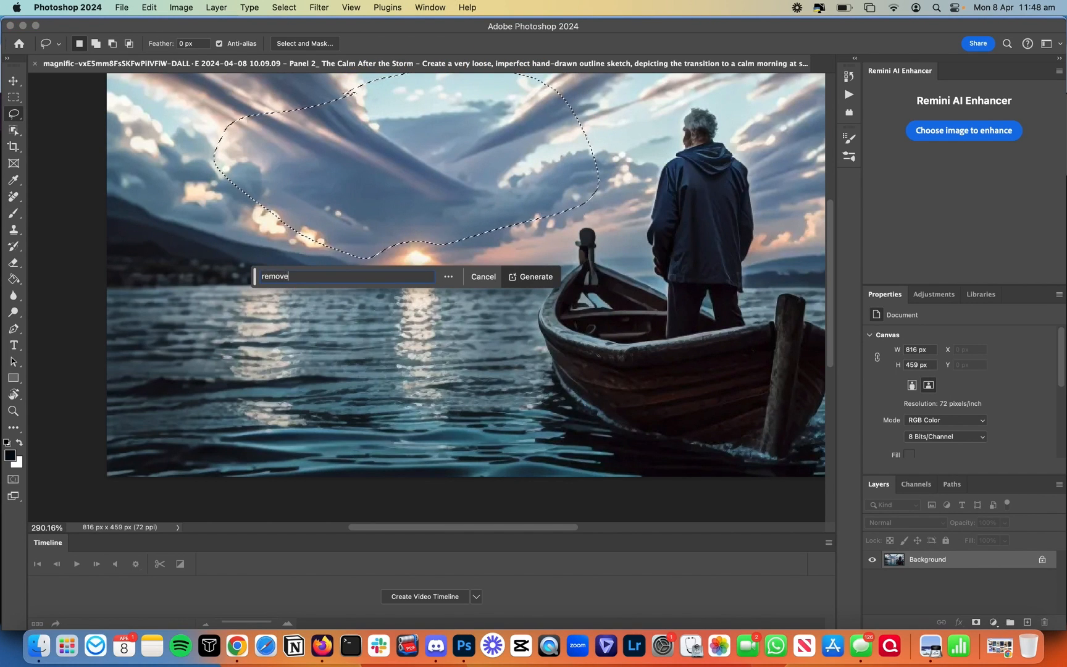
key(Return)
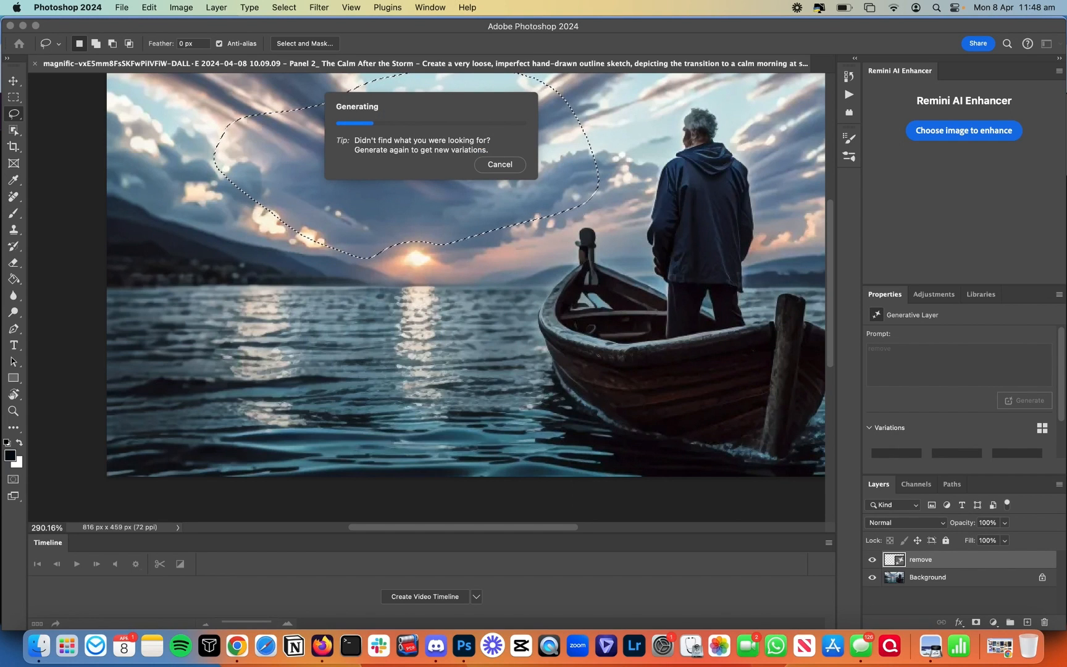
click(423, 281)
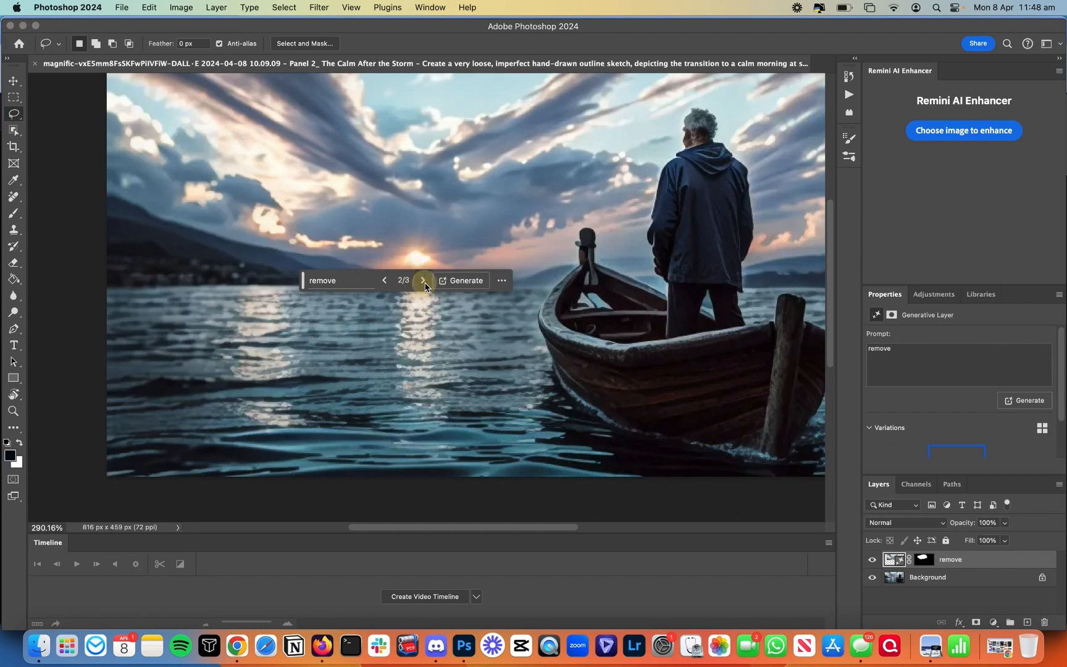
click(424, 282)
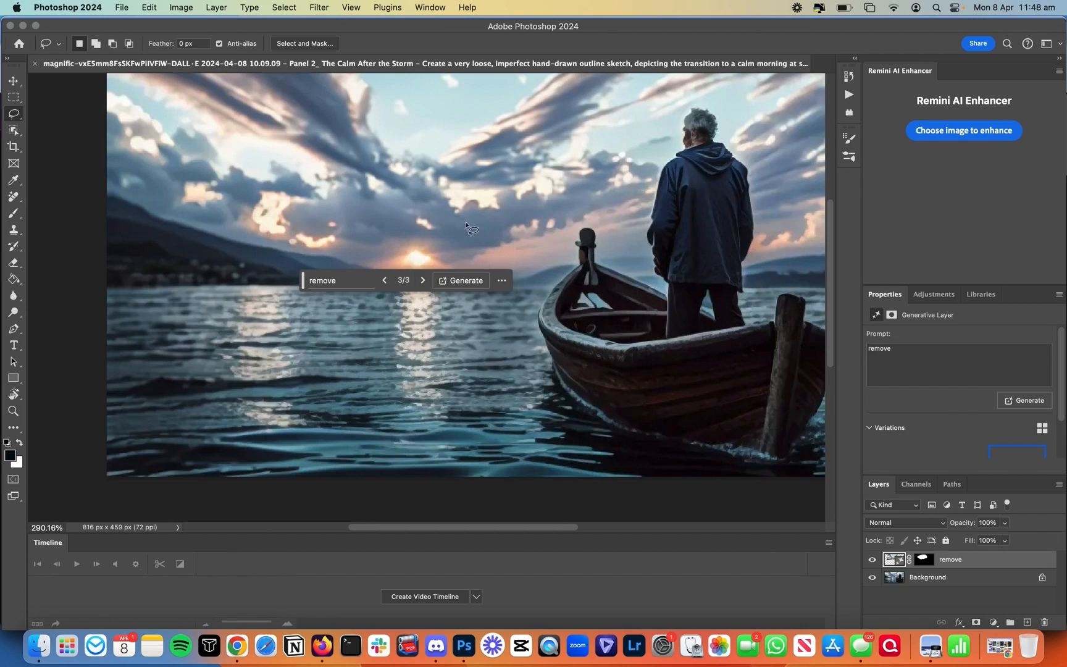
key(BackSpace)
Step: Lasso a larger streaky-sky area, Generative Fill it with 'remove', pick a variation and merge down
mouse_move(440, 142)
mouse_down()
mouse_move(397, 192)
mouse_move(278, 192)
mouse_move(105, 76)
mouse_move(136, 22)
mouse_move(367, 40)
mouse_move(595, 87)
mouse_move(574, 136)
mouse_move(522, 188)
mouse_move(391, 201)
mouse_up()
click(288, 230)
text(rem)
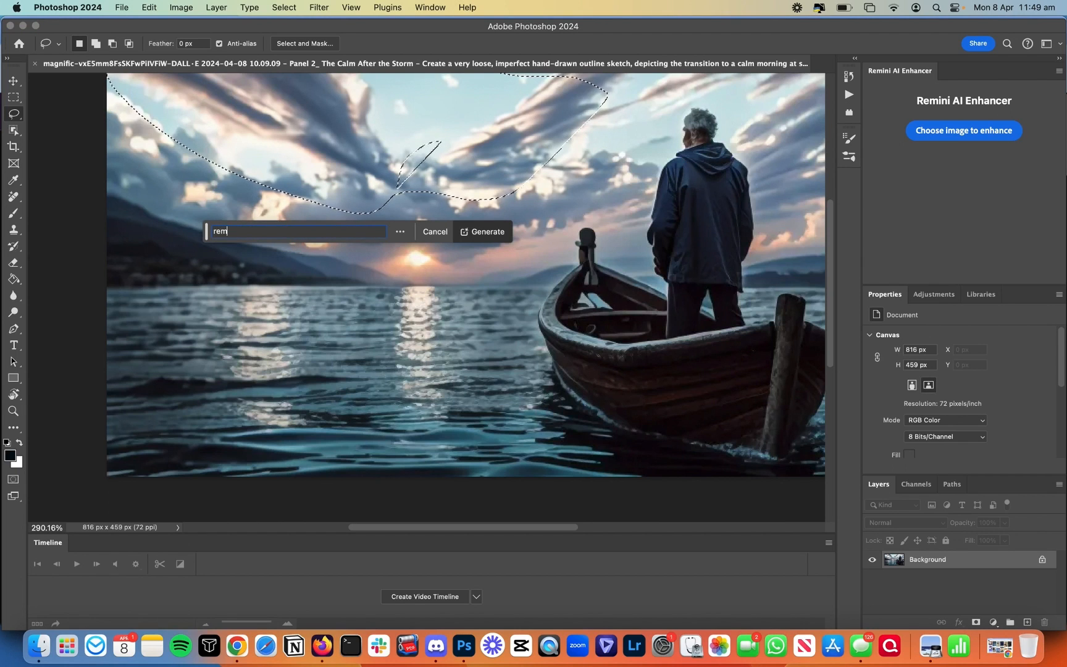
mouse_move(482, 115)
mouse_down()
mouse_move(443, 121)
mouse_move(493, 153)
mouse_up()
text(ove)
key(Return)
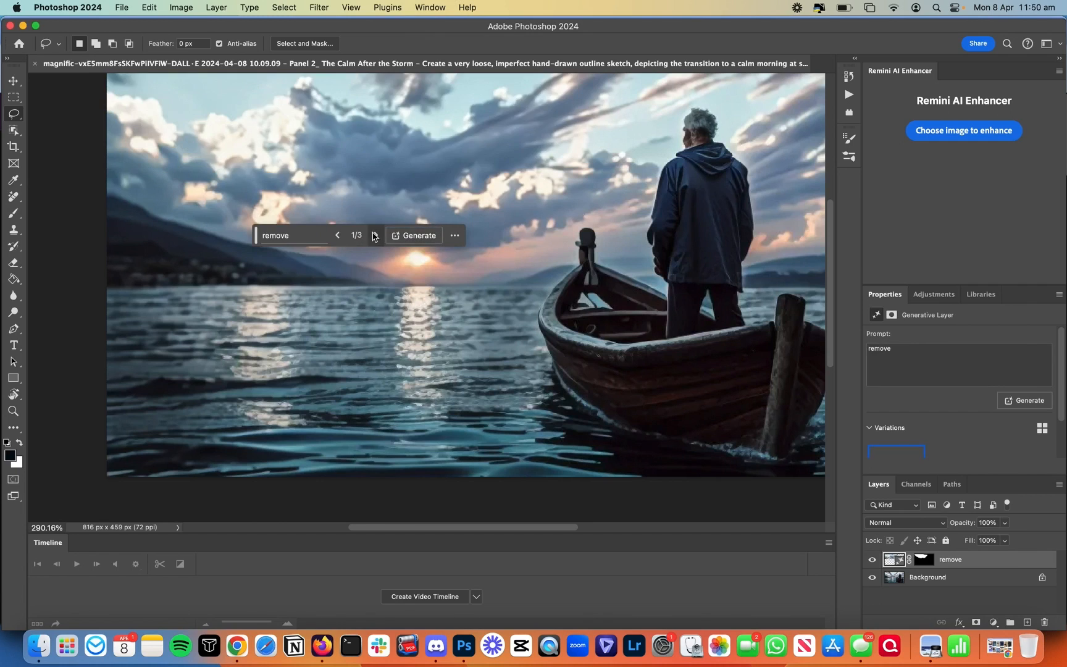
click(373, 234)
click(373, 233)
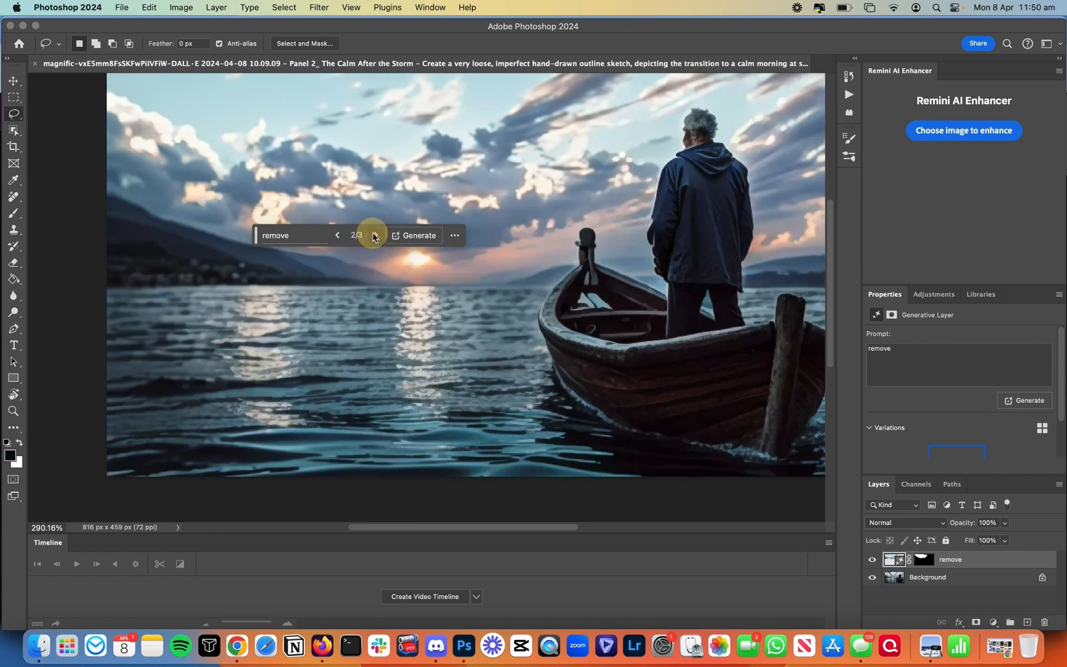
click(337, 236)
key(super+e)
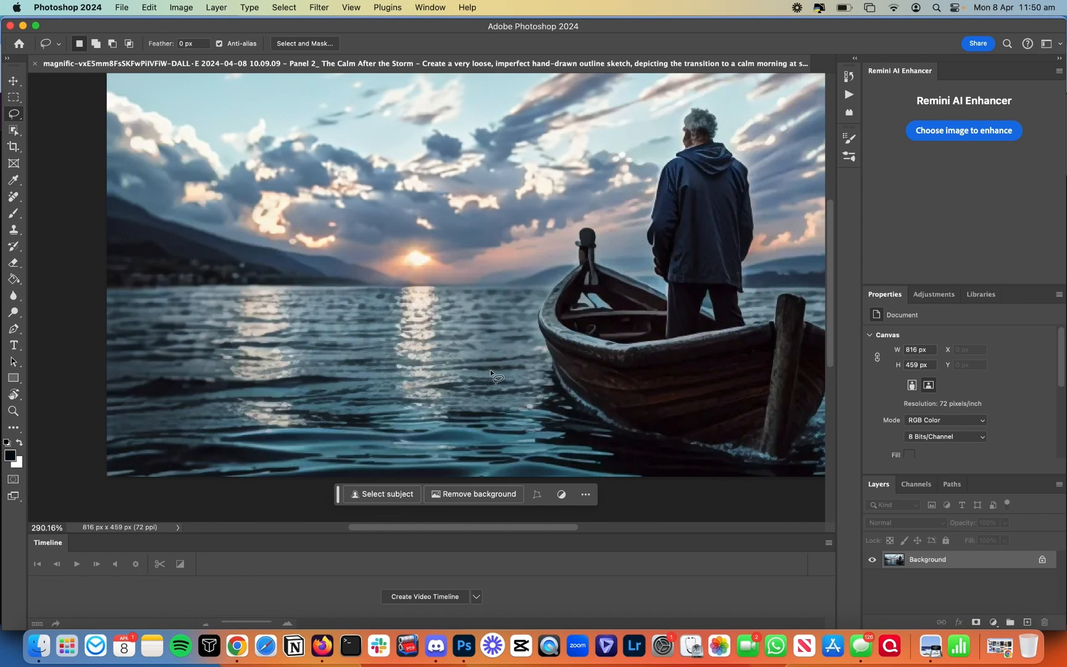
Step: Set Magnific's Magic spell to Upscale and preview the 816×459 retouched boat image from Downloads
click(236, 645)
scroll(173, 243, up, 5)
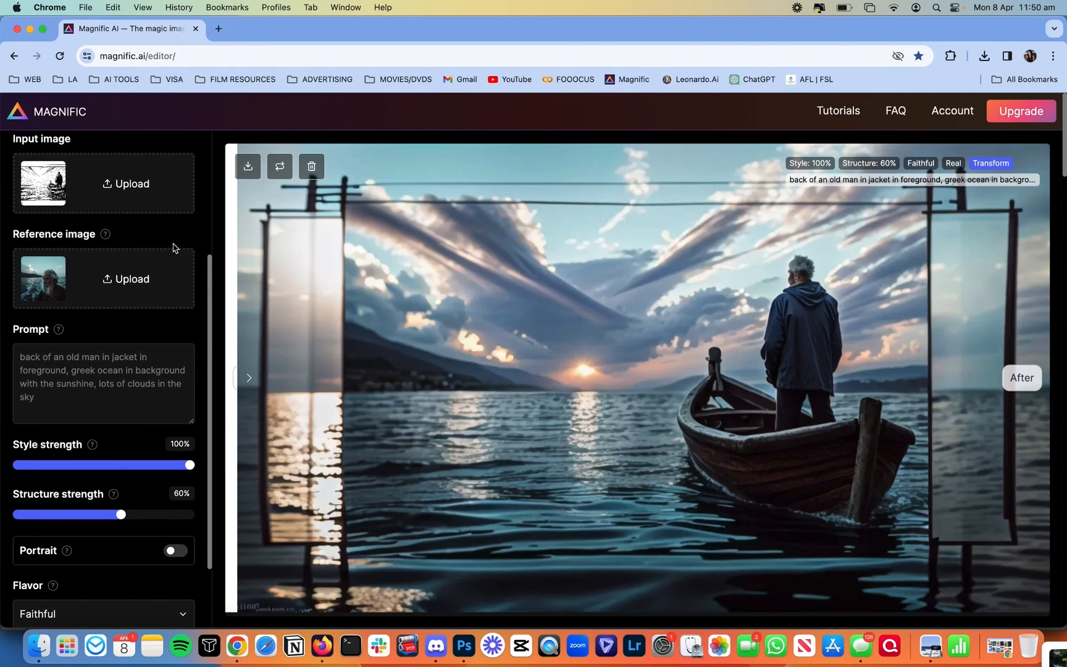
triple_click(150, 395)
key(super+c)
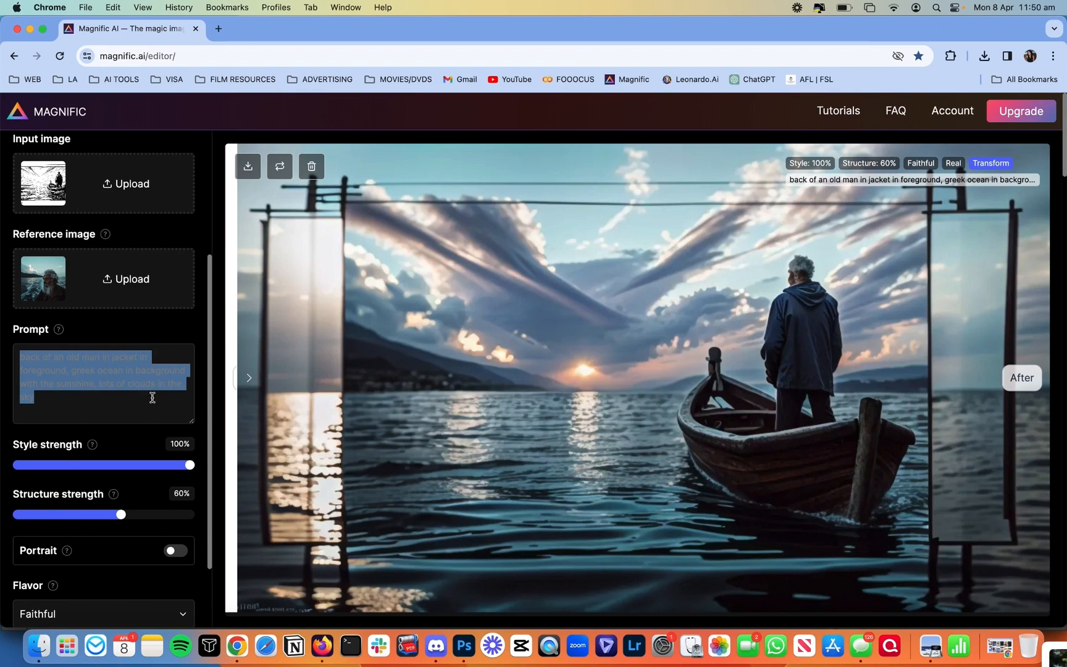
scroll(152, 396, up, 5)
scroll(152, 397, up, 2)
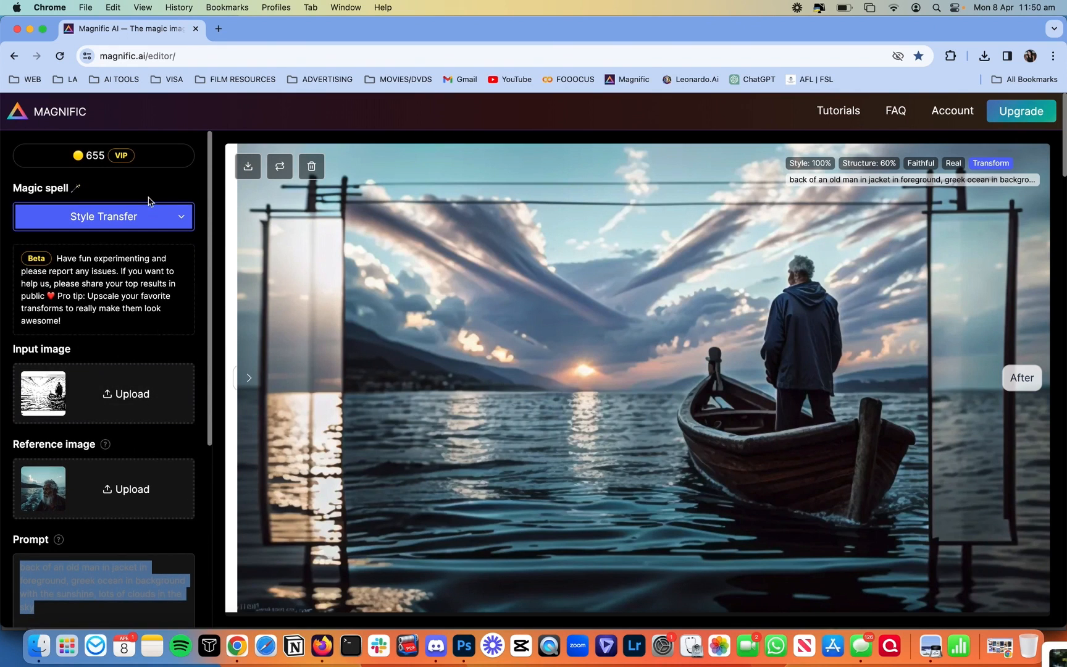
click(140, 221)
key(Up)
key(Return)
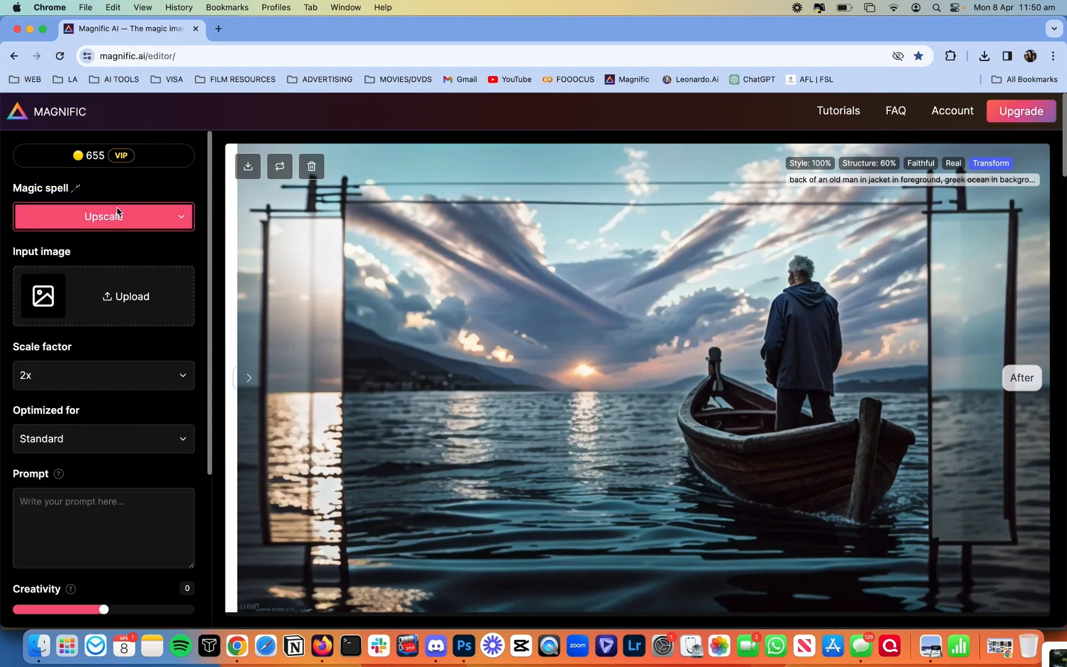
click(38, 646)
key(space)
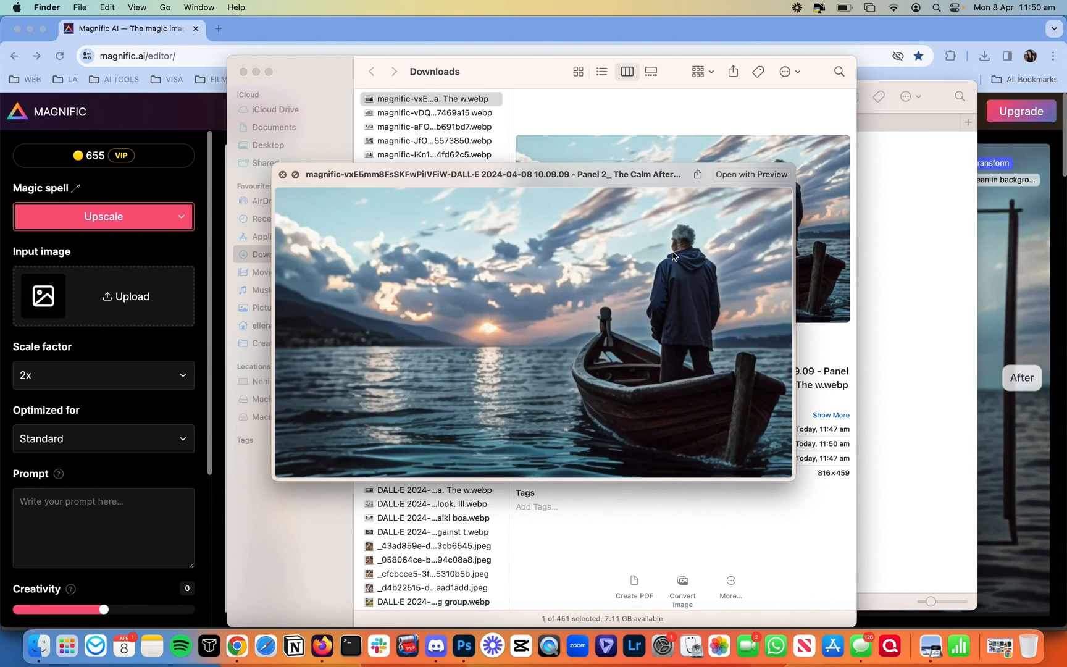
Step: Load the retouched boat image, optimize for Films & Photography, and paste the scene description prompt
key(space)
drag(432, 99, 143, 290)
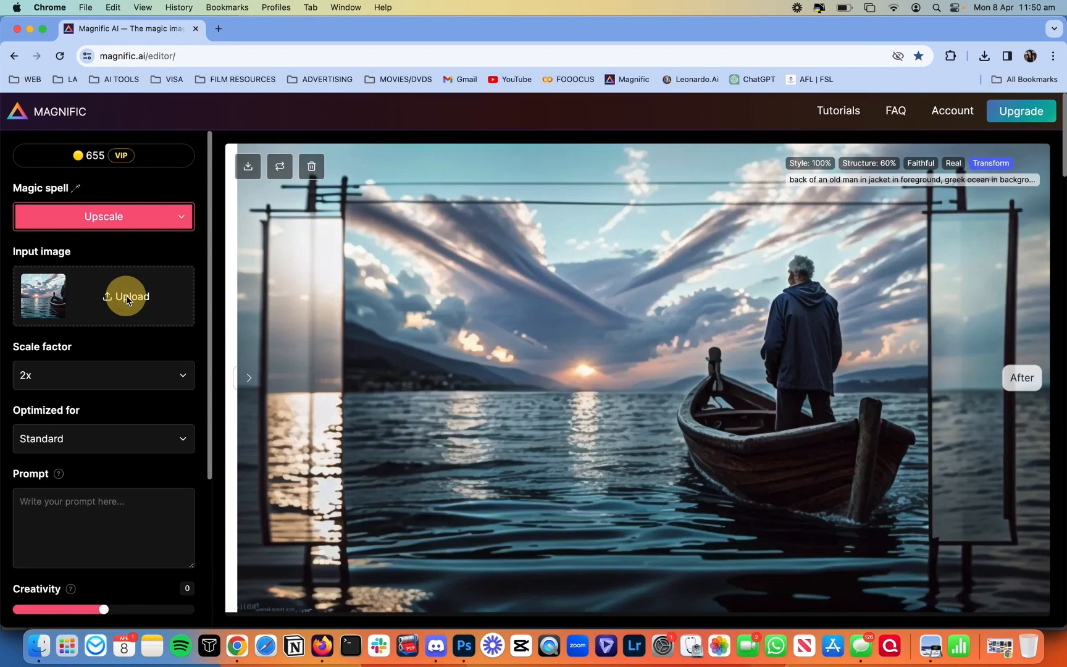
scroll(69, 358, down, 2)
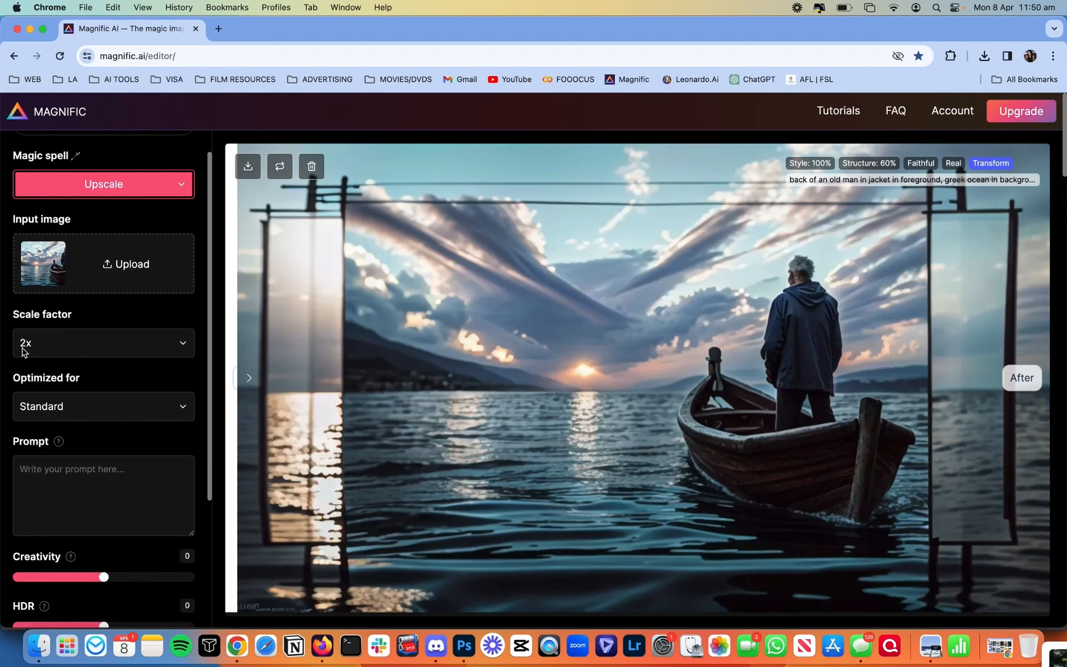
click(80, 413)
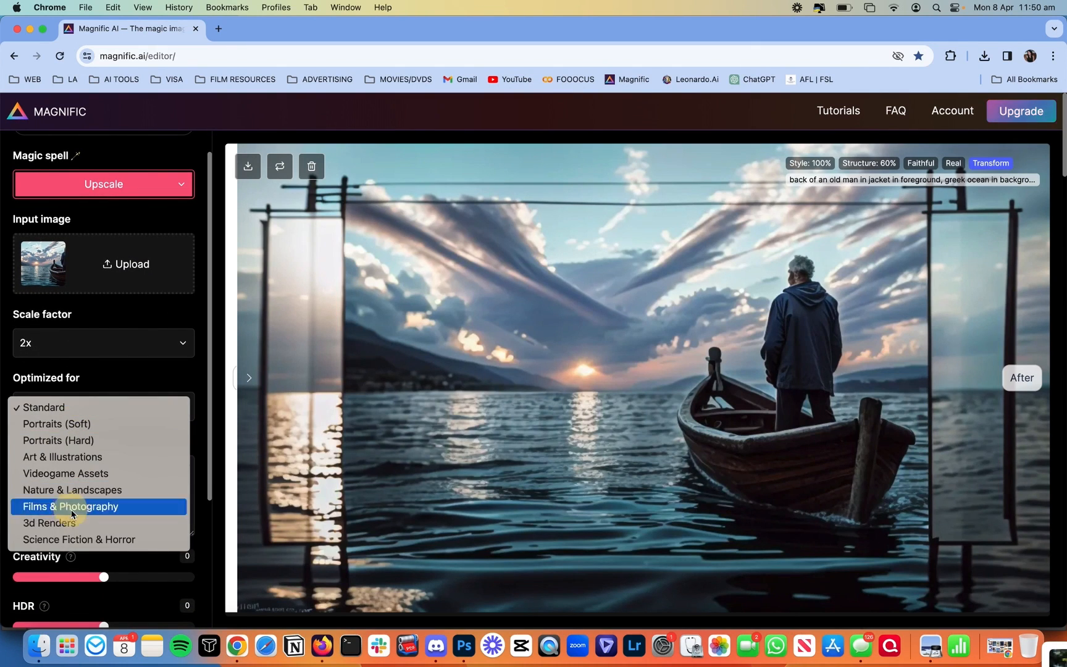
click(52, 512)
scroll(93, 457, down, 5)
click(82, 364)
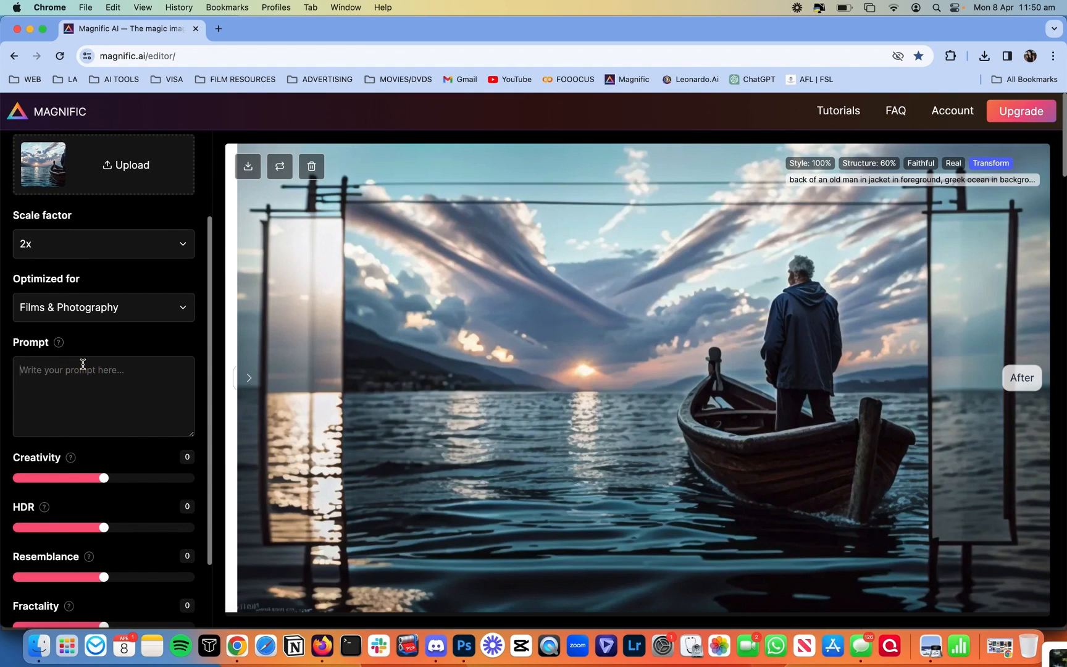
key(super+v)
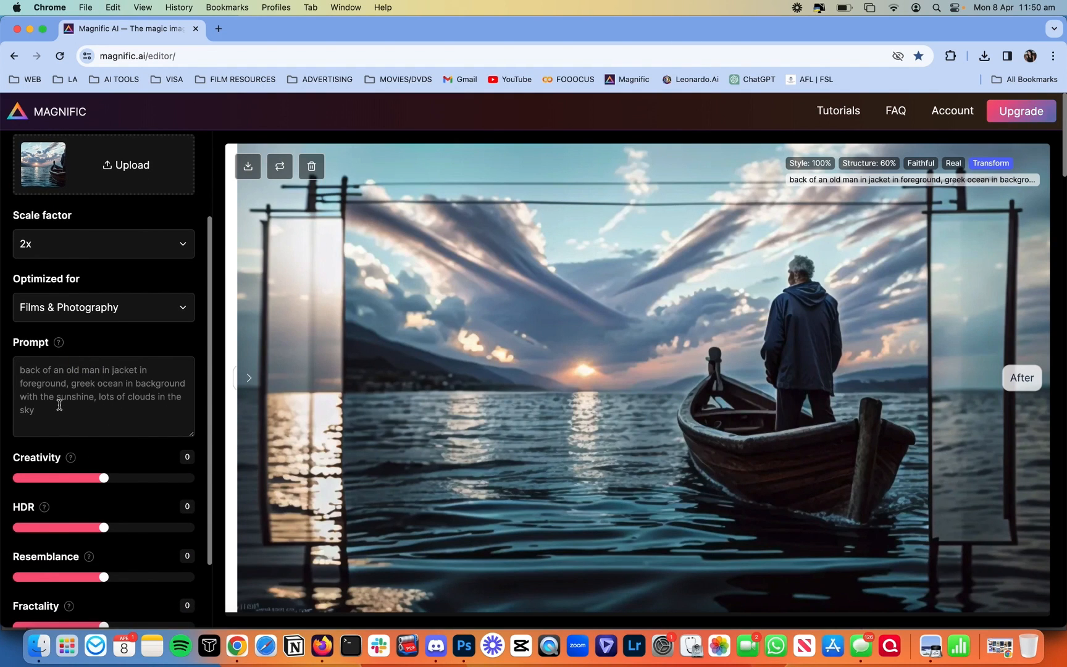
Step: Upscale with Resemblance 8 and HDR 1, then compare the 1632×918 result with the original
scroll(59, 405, down, 1)
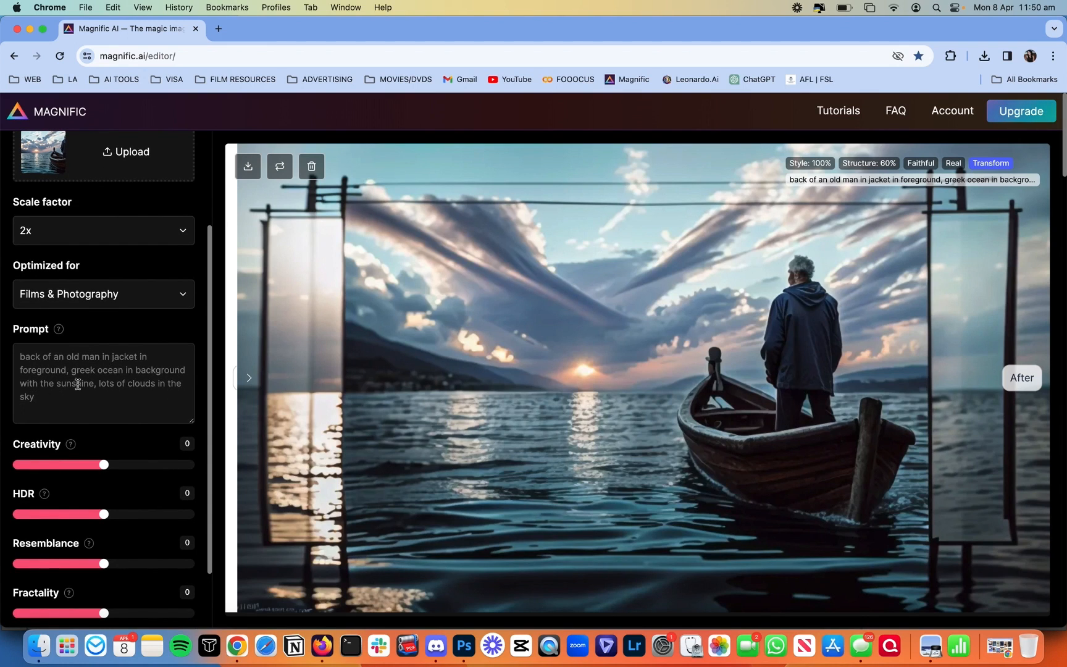
scroll(86, 408, down, 5)
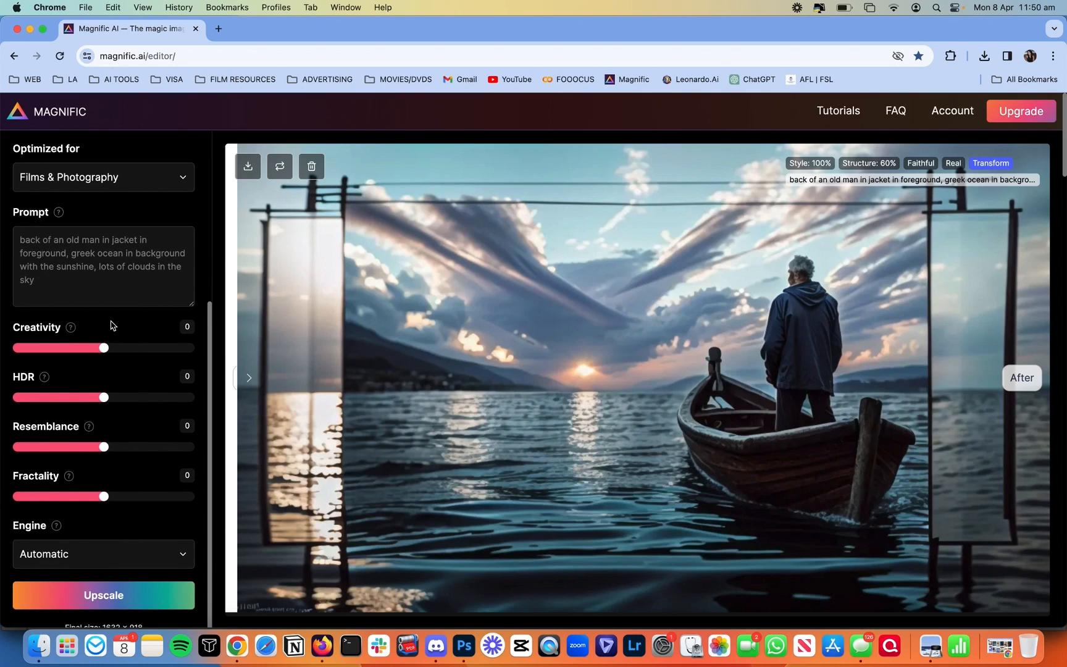
scroll(151, 415, down, 1)
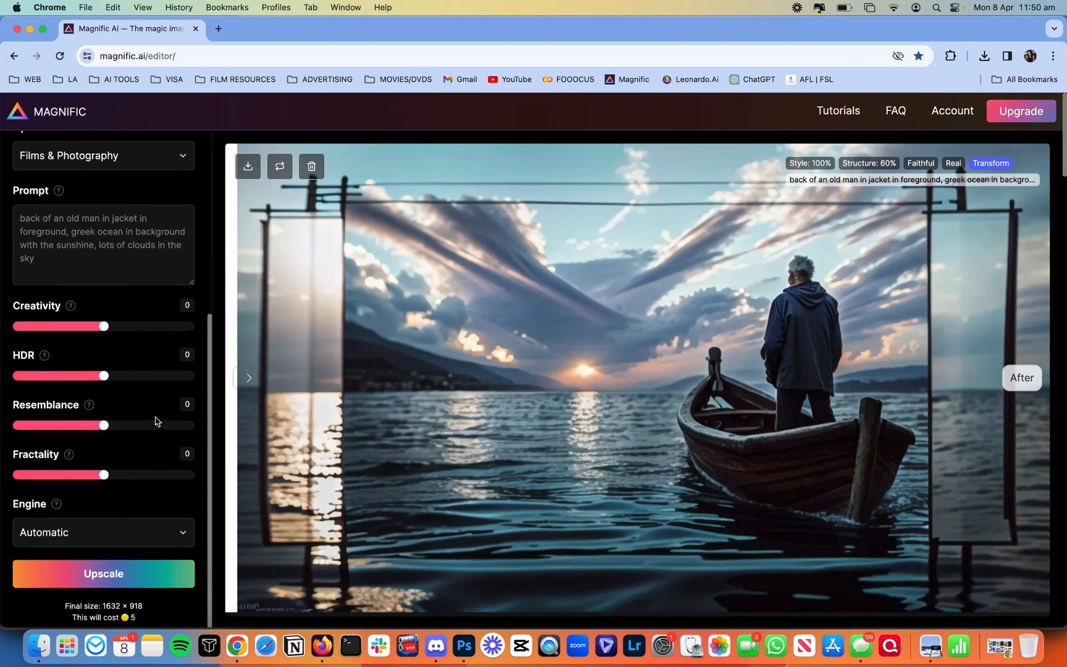
click(174, 424)
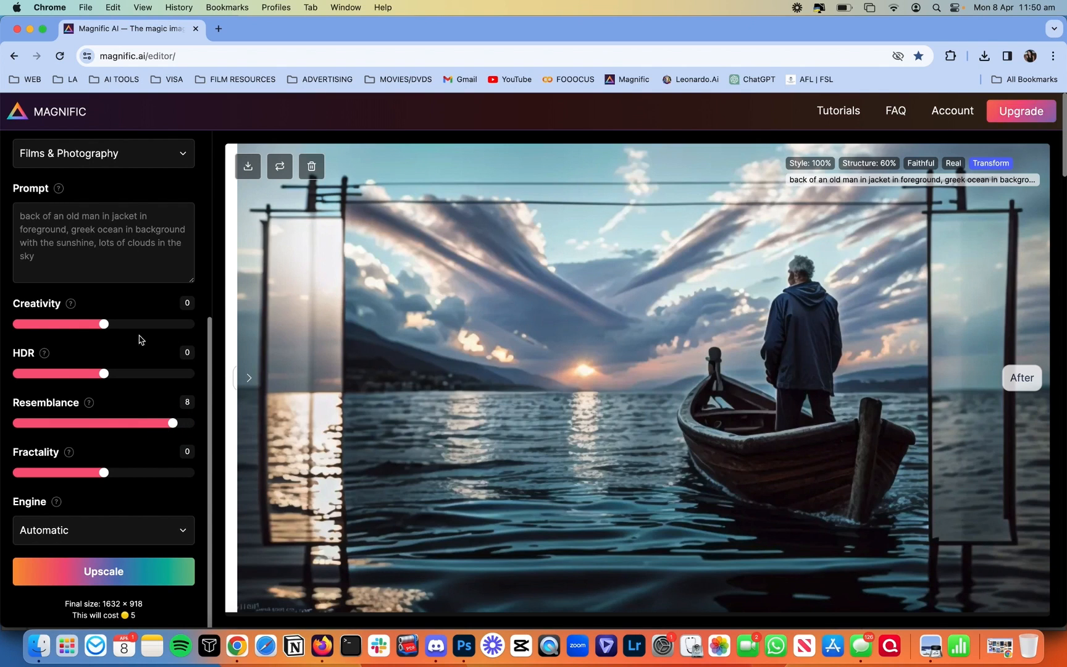
click(113, 374)
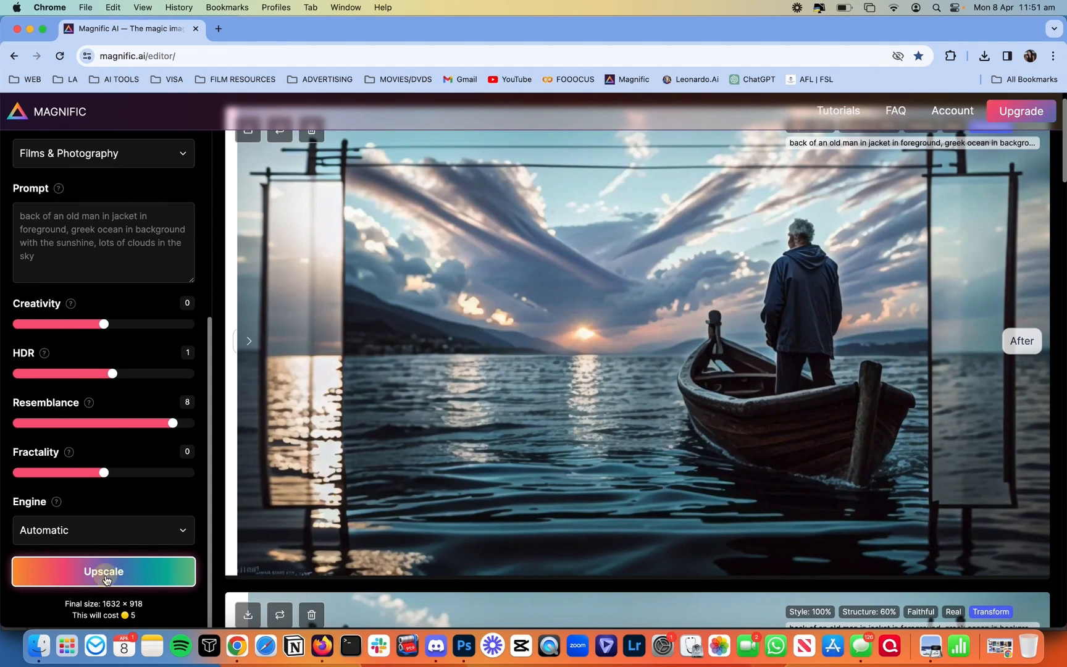
click(105, 574)
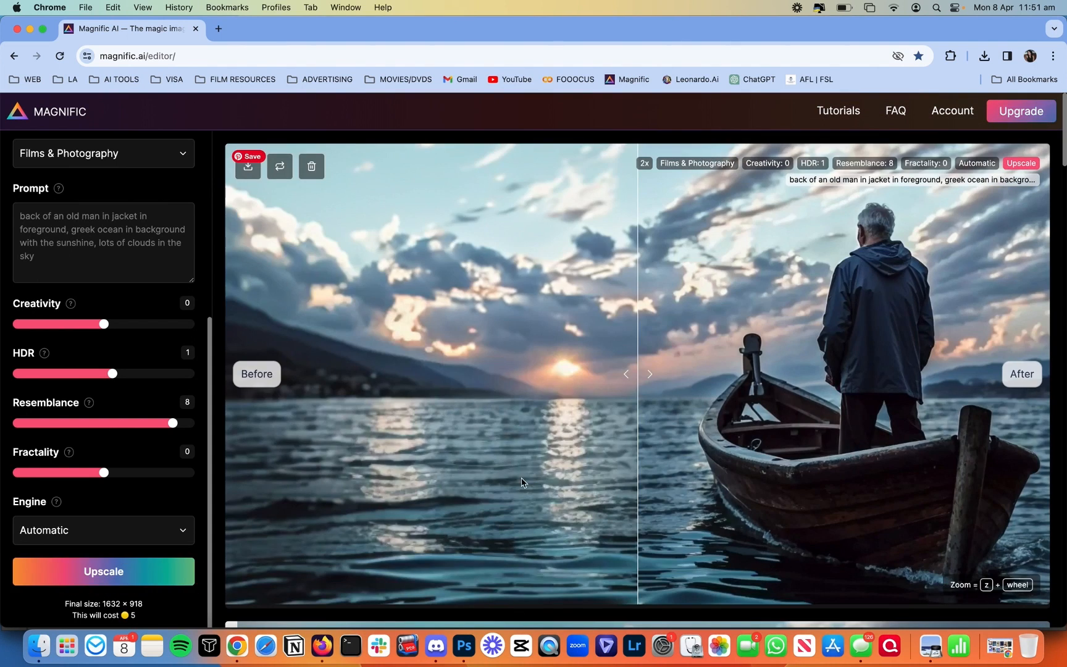
drag(647, 428, 246, 512)
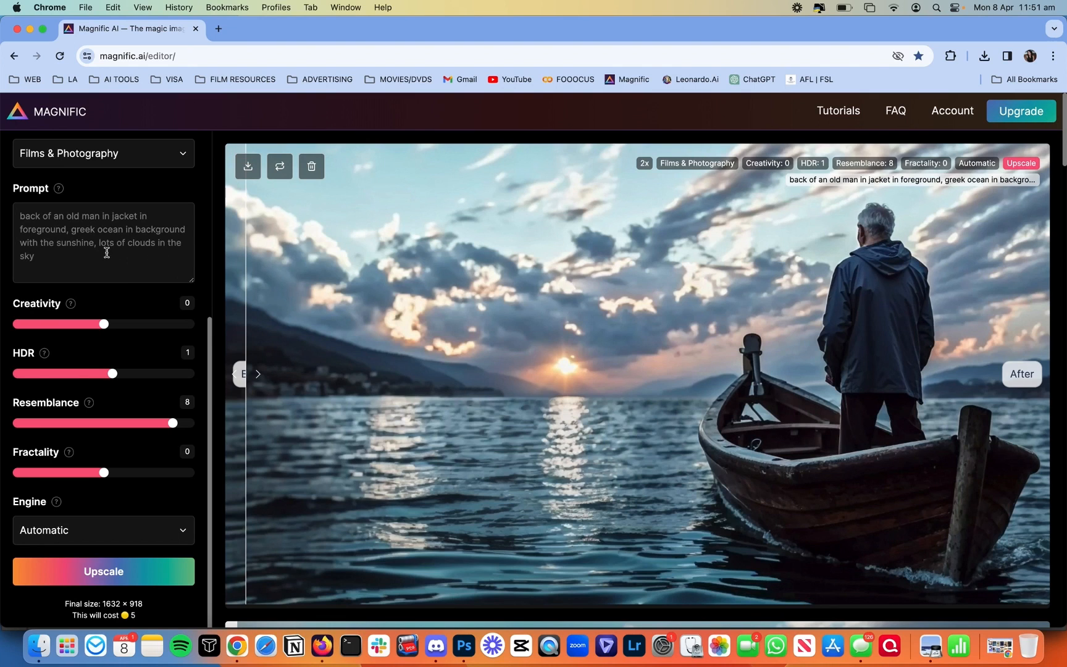
Step: Insert 'with white curly hair' after 'man' in the prompt
click(98, 221)
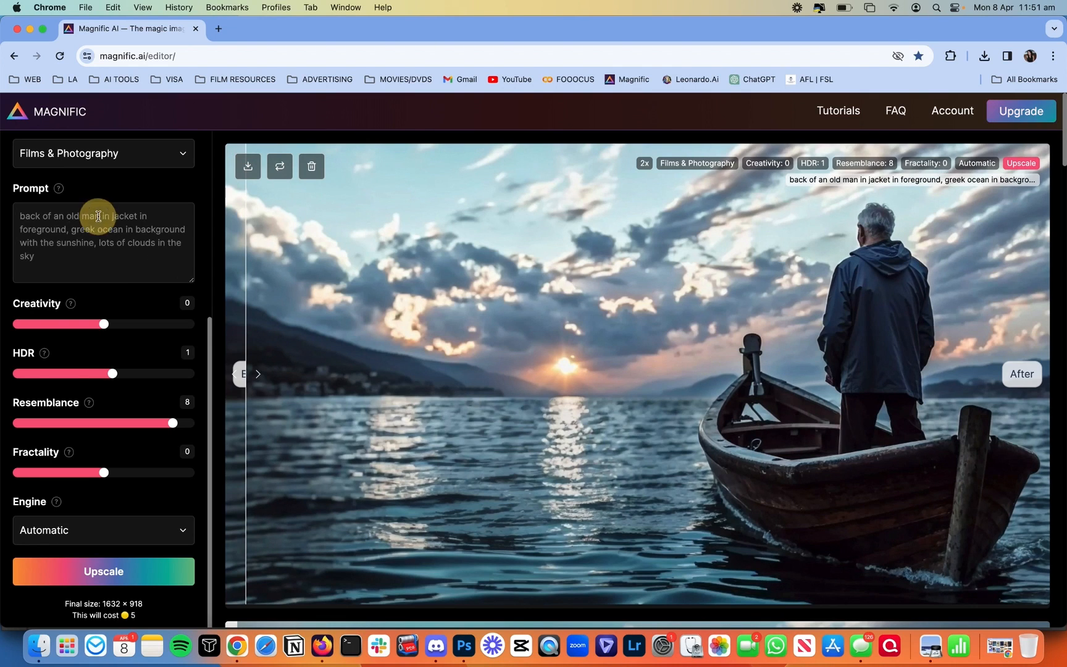
text(with white cu)
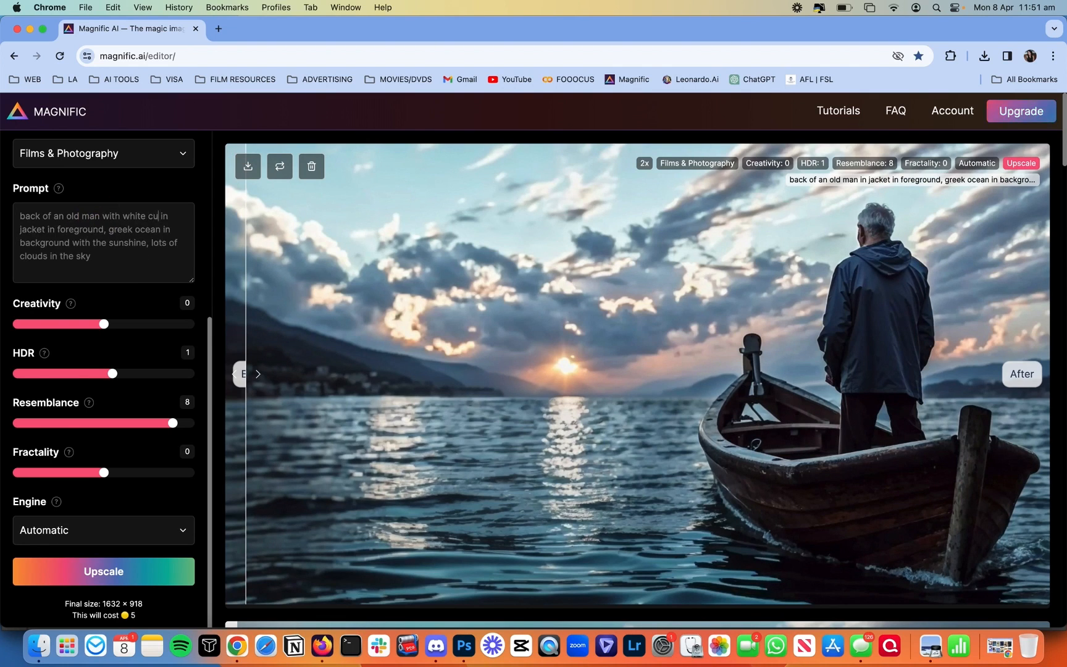
text(rly hair)
text(,)
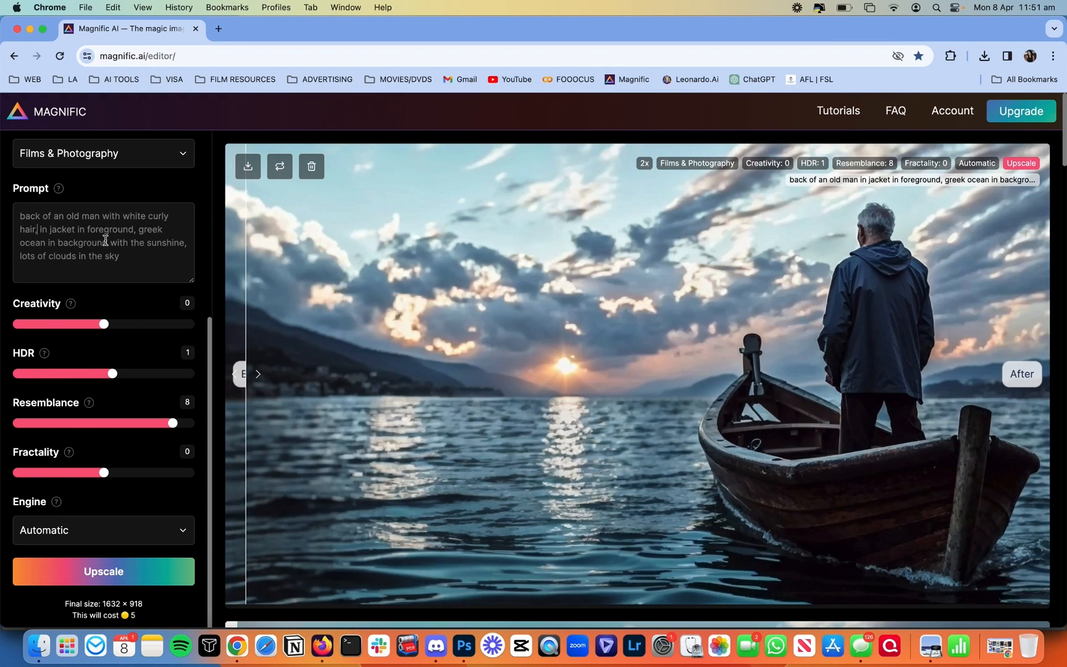
key(BackSpace)
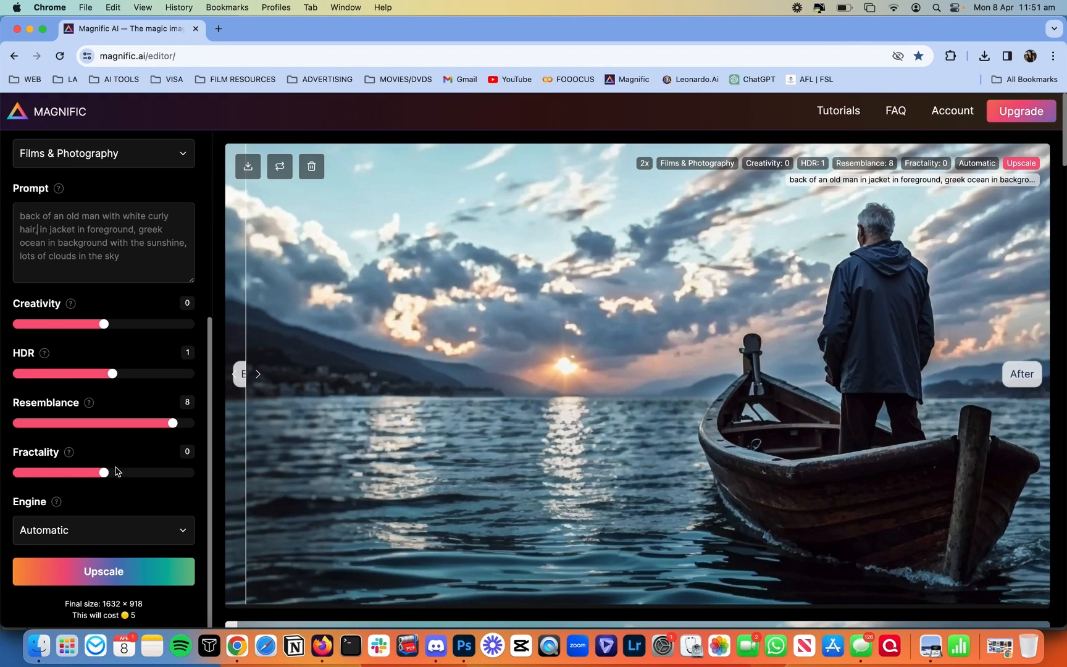
Step: Upscale again at Resemblance 9 and view the full upscaled version
click(191, 424)
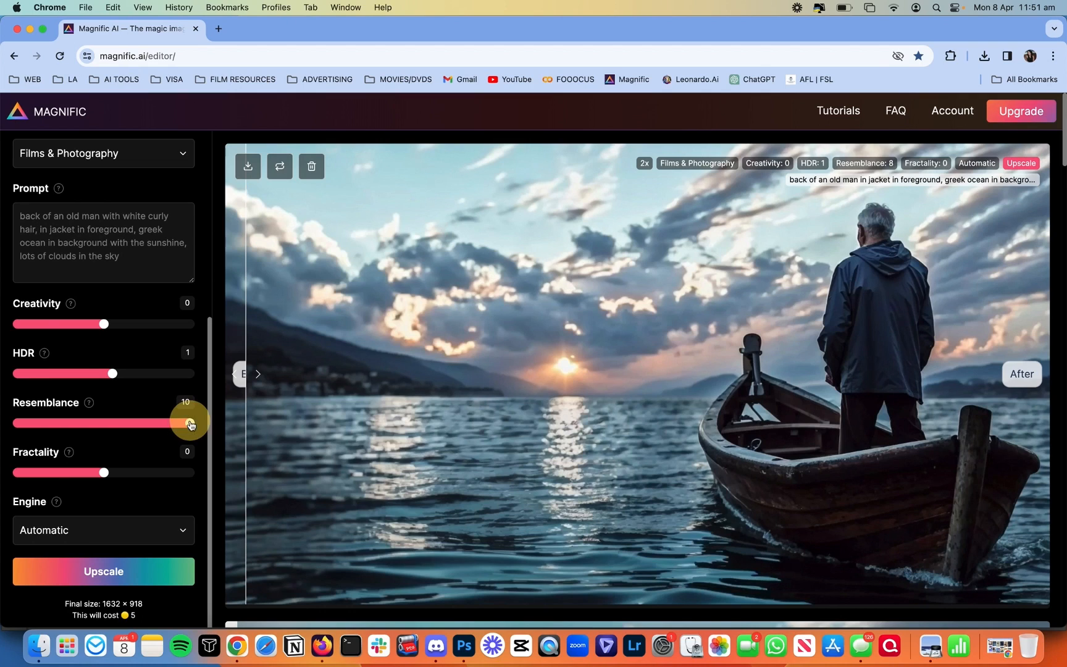
drag(191, 425, 184, 426)
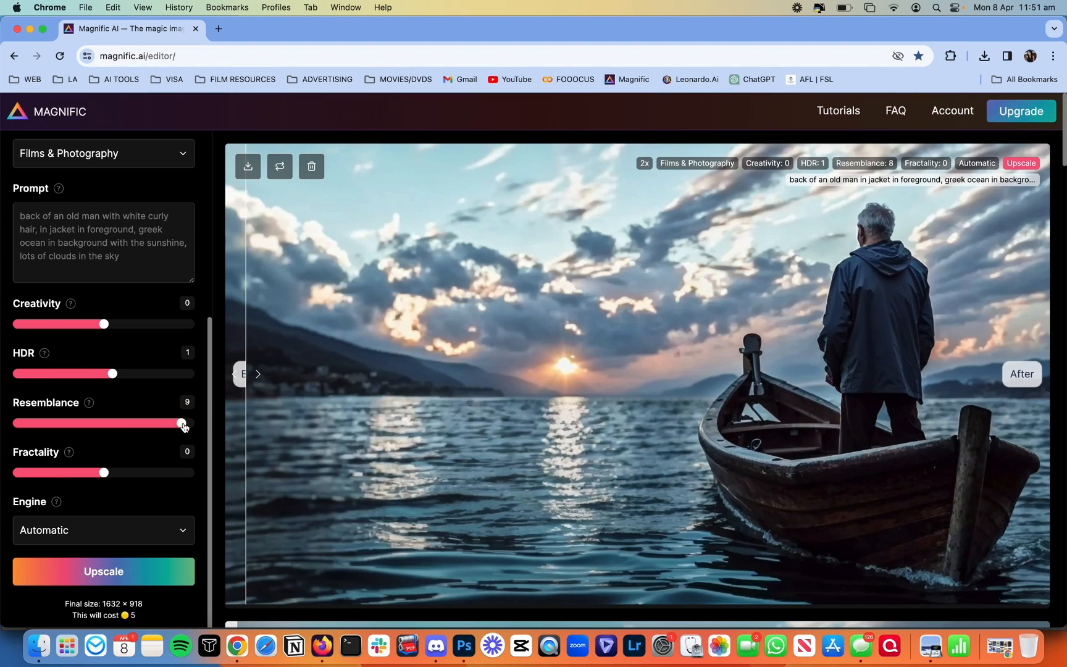
click(169, 573)
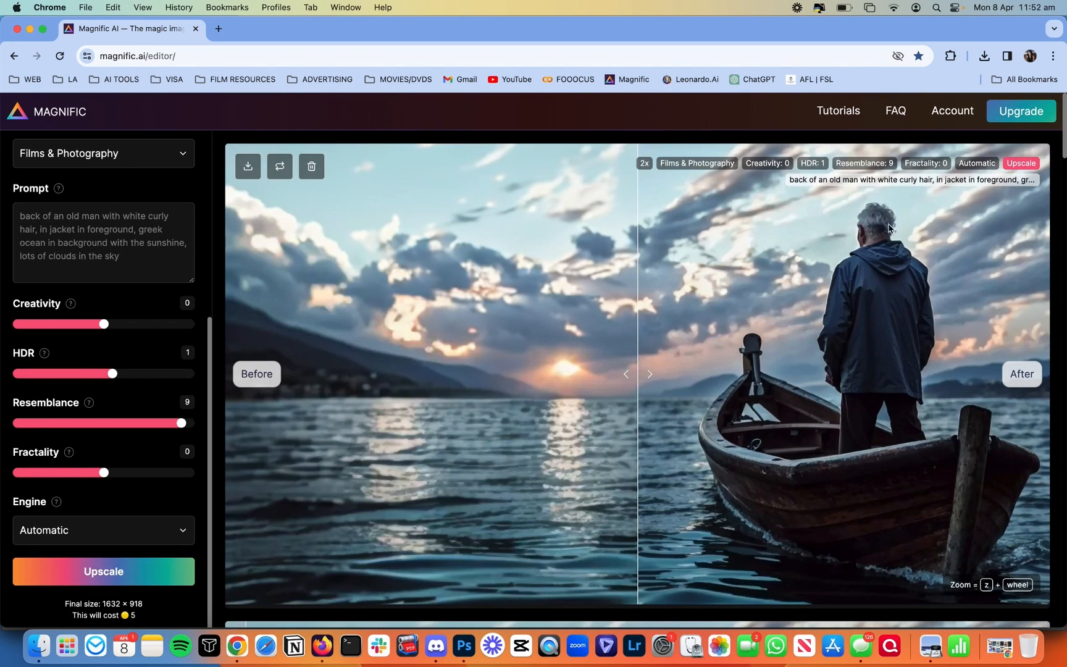
scroll(883, 247, down, 5)
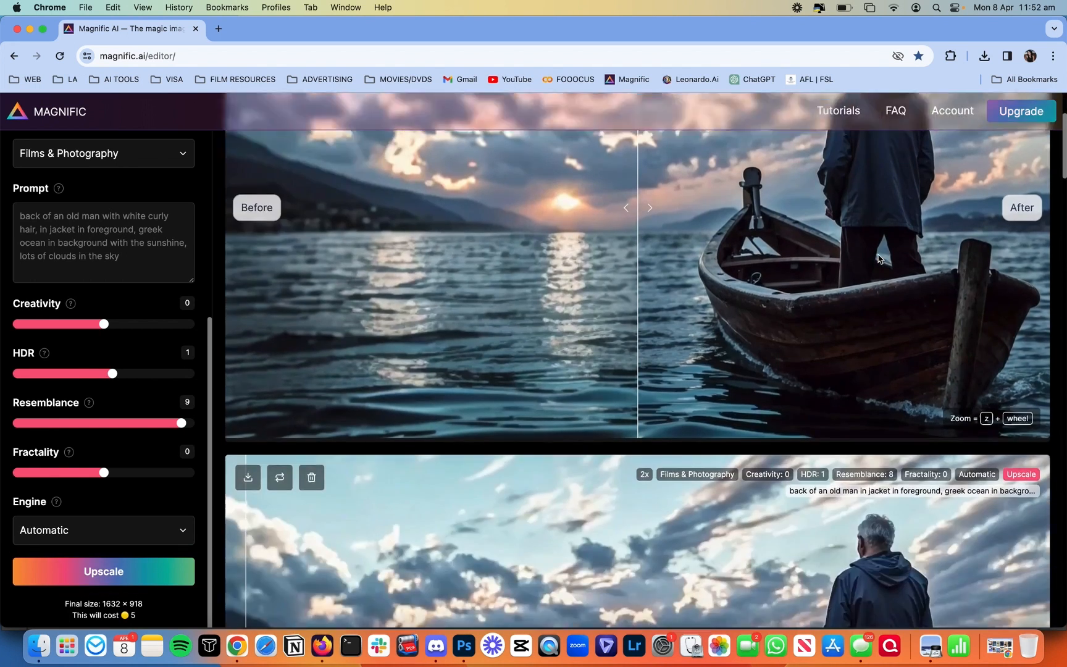
scroll(884, 512, up, 3)
scroll(884, 517, up, 2)
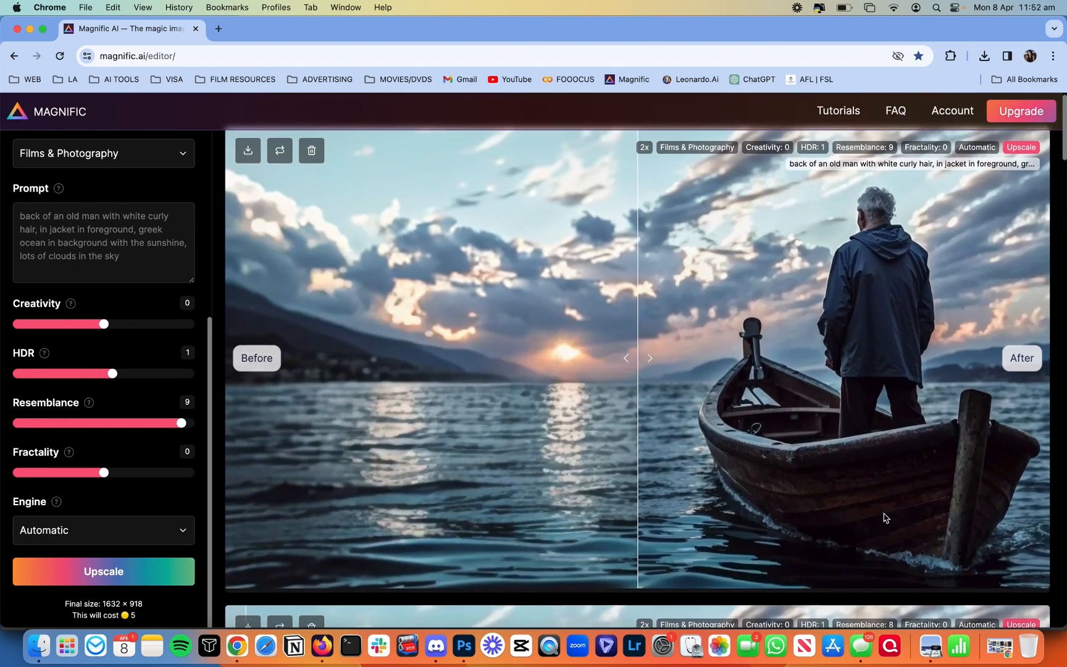
drag(646, 286, 160, 426)
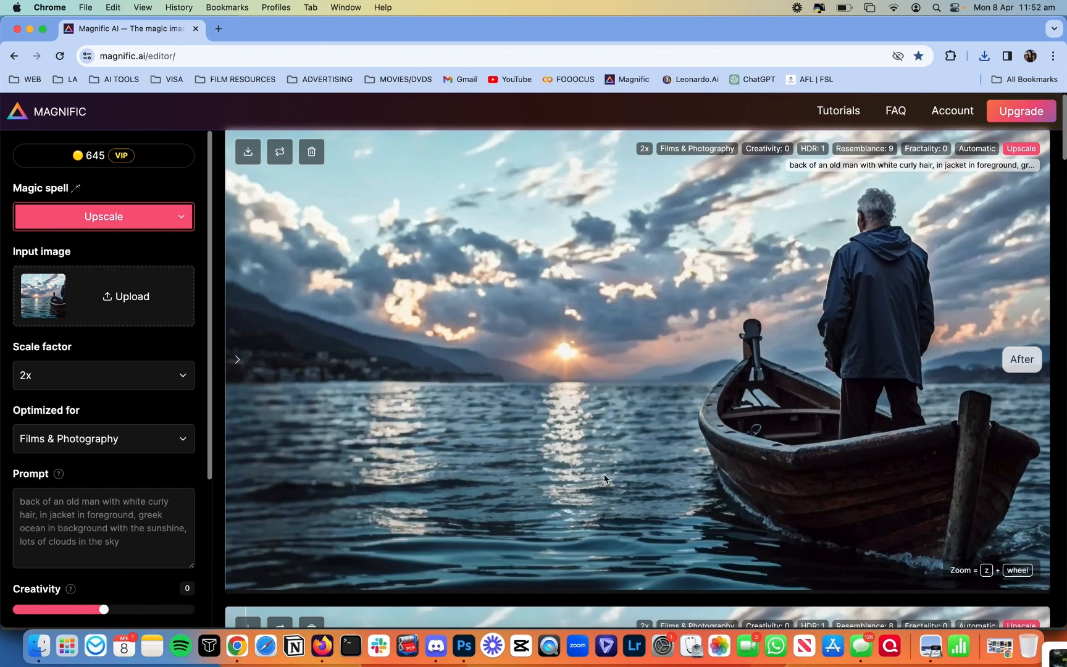
Step: Download the Resemblance 9 upscale, preview the 1632×912 JPEG, and load it as Magnific's input
click(248, 152)
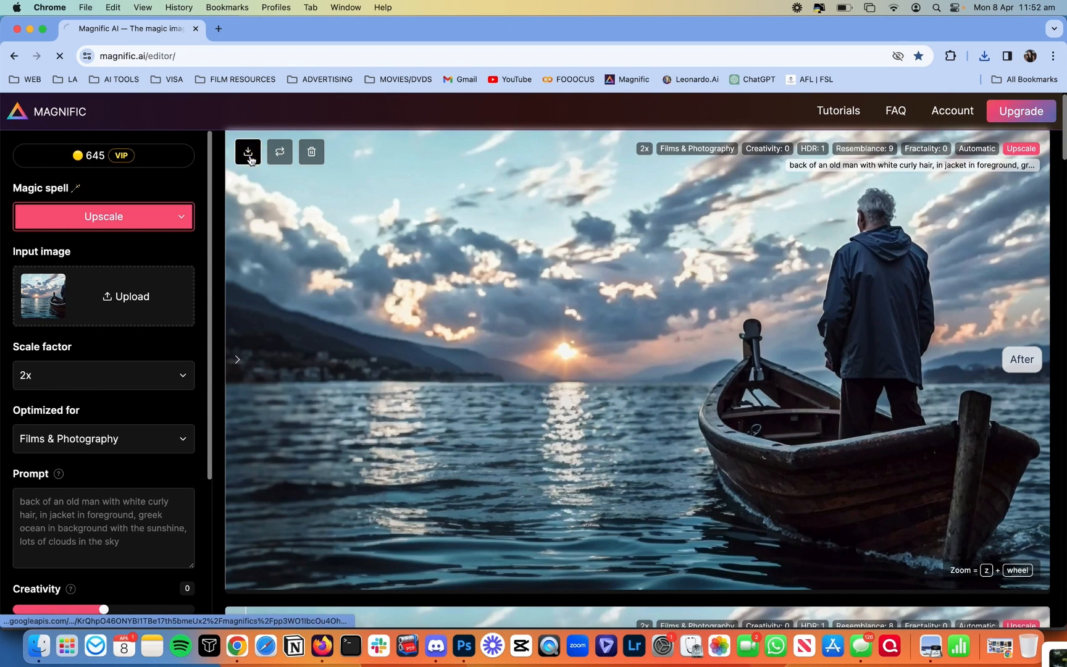
click(35, 649)
click(514, 98)
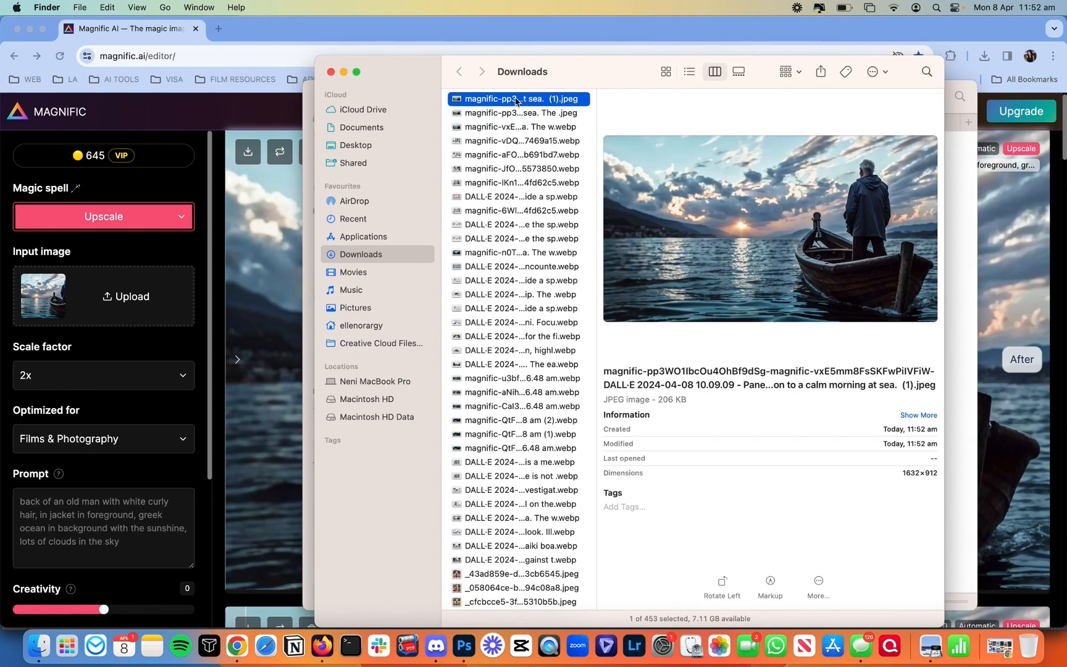
key(space)
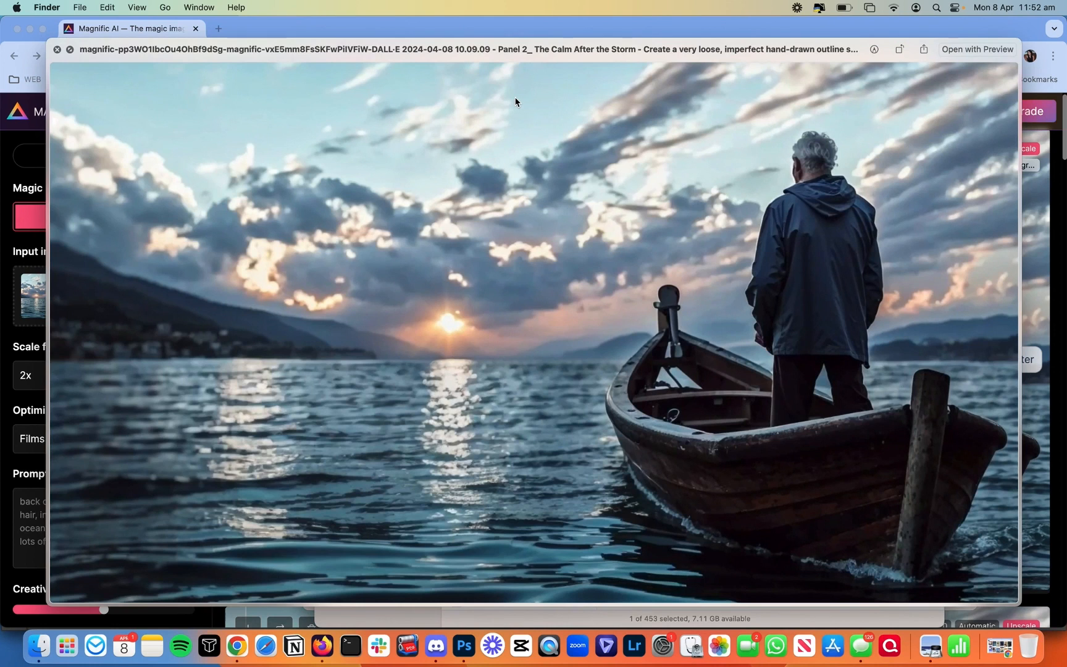
key(space)
drag(516, 100, 115, 305)
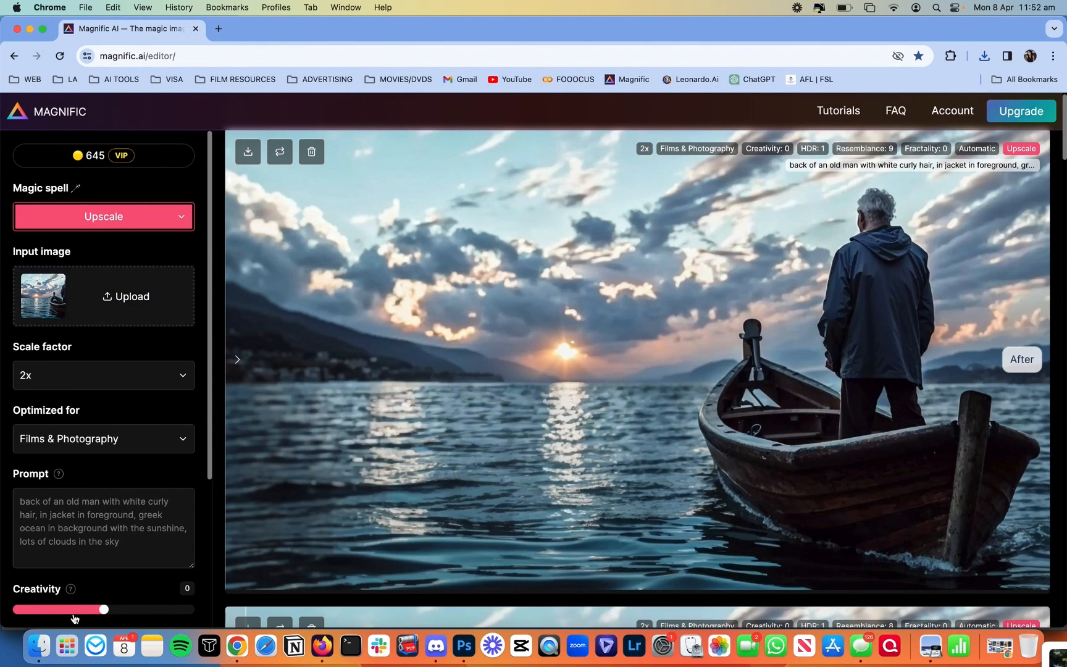
click(38, 645)
Step: Upscale the 1632×912 image again to 3264×1824, compare it with the input, and download it
drag(457, 103, 62, 293)
scroll(138, 350, down, 5)
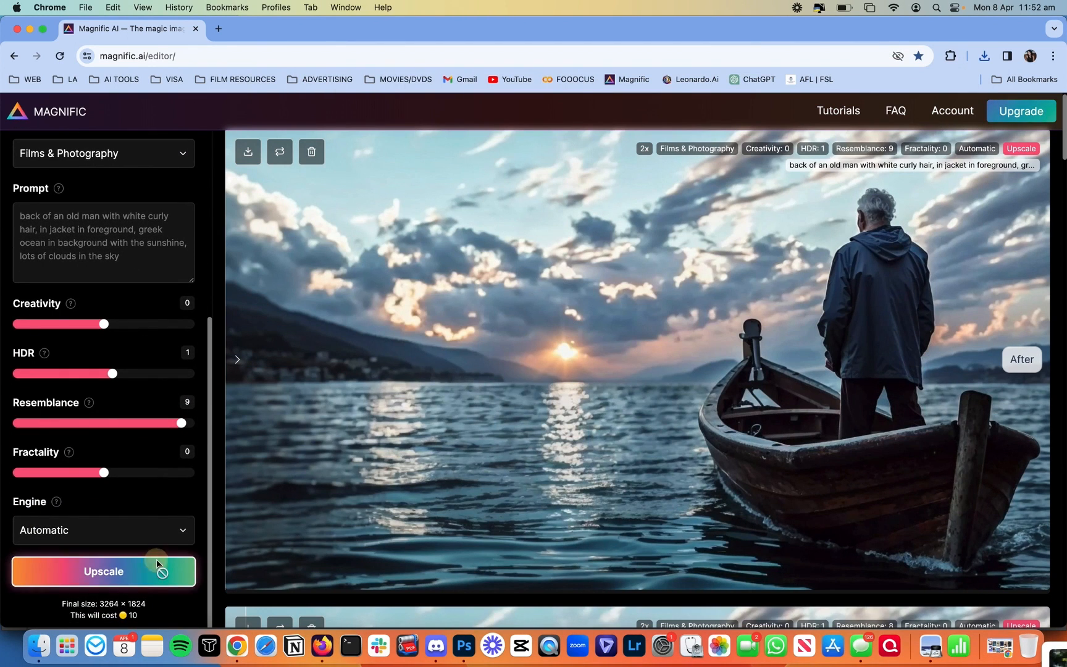
click(158, 564)
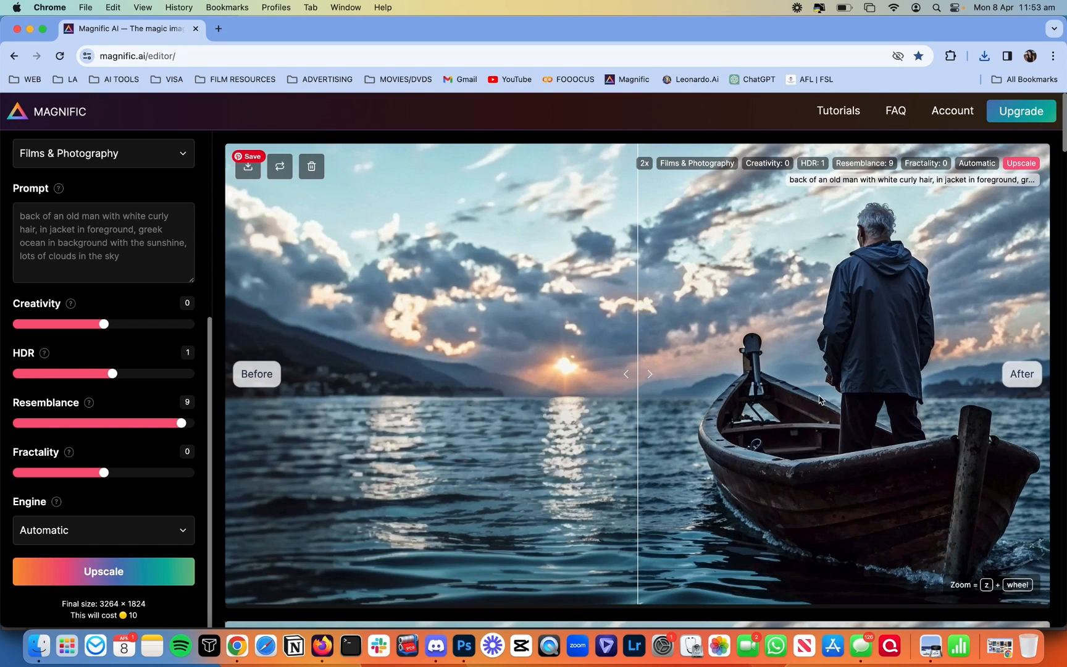
drag(889, 393, 519, 386)
click(247, 166)
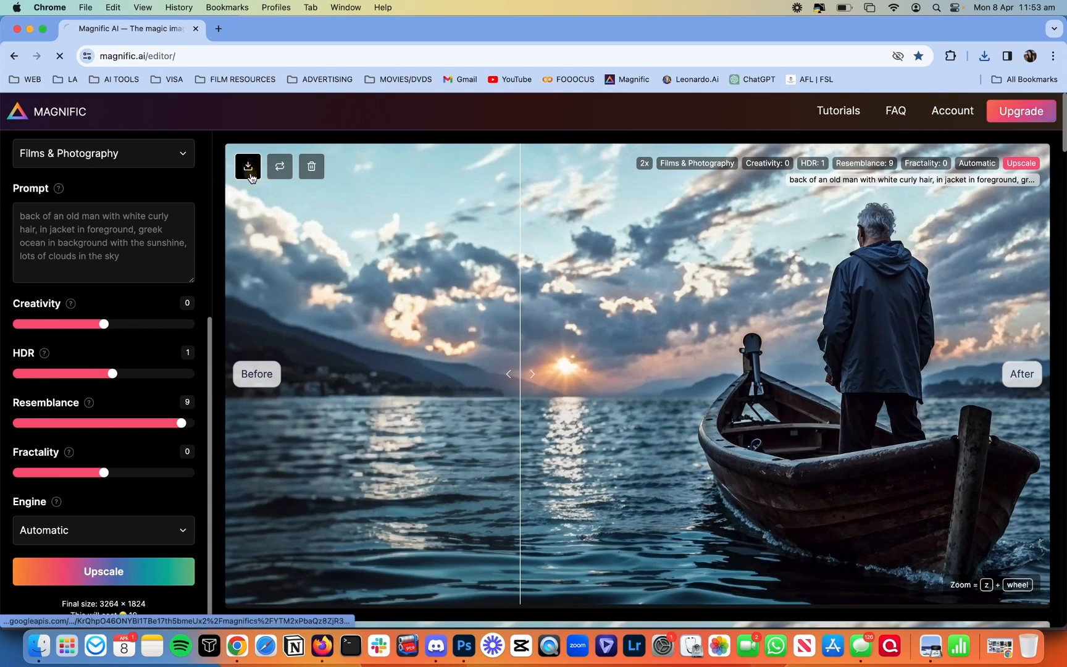
Step: Compare the original boat sketch with the final upscale side by side in Preview
click(44, 636)
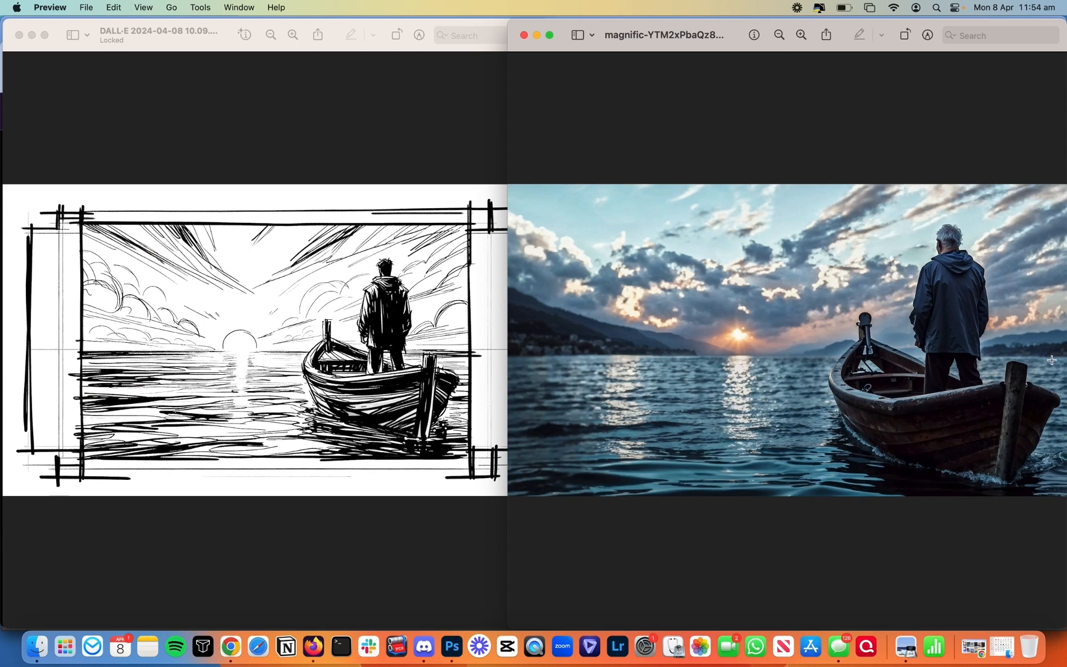
click(427, 659)
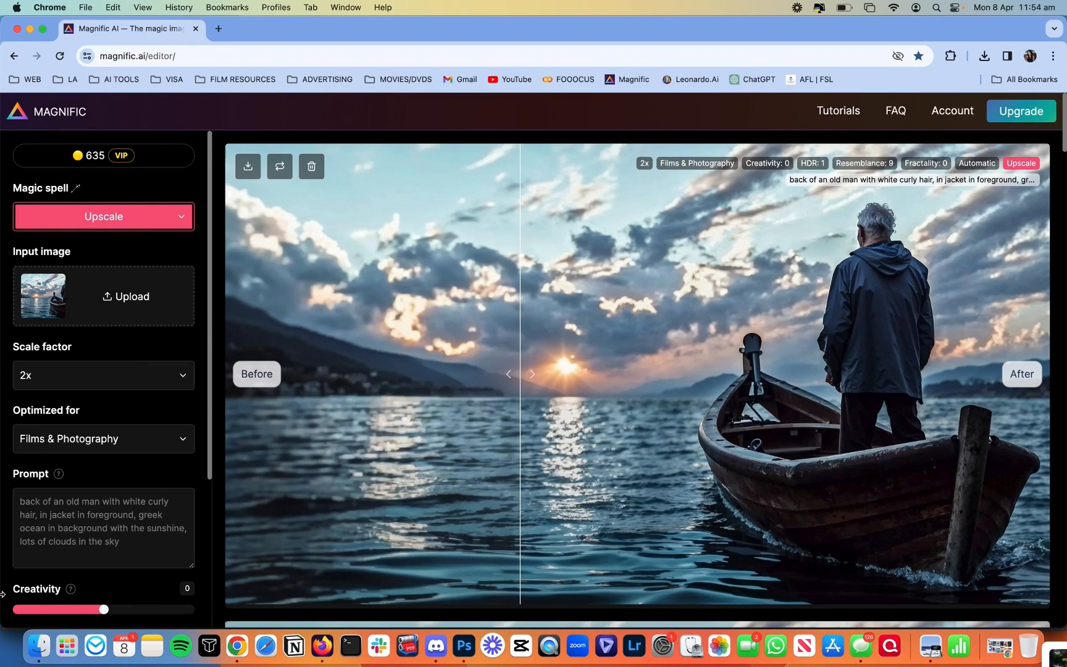
Step: Preview the Panel 3 Discovery sketch from the Storyboards folder
click(37, 647)
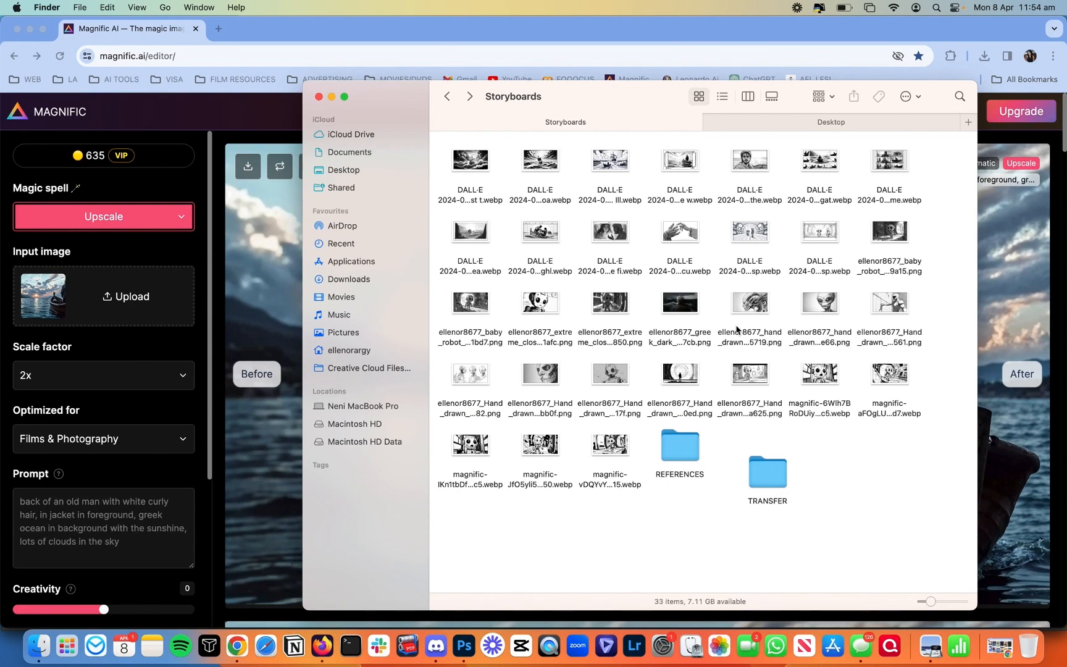
click(749, 160)
key(space)
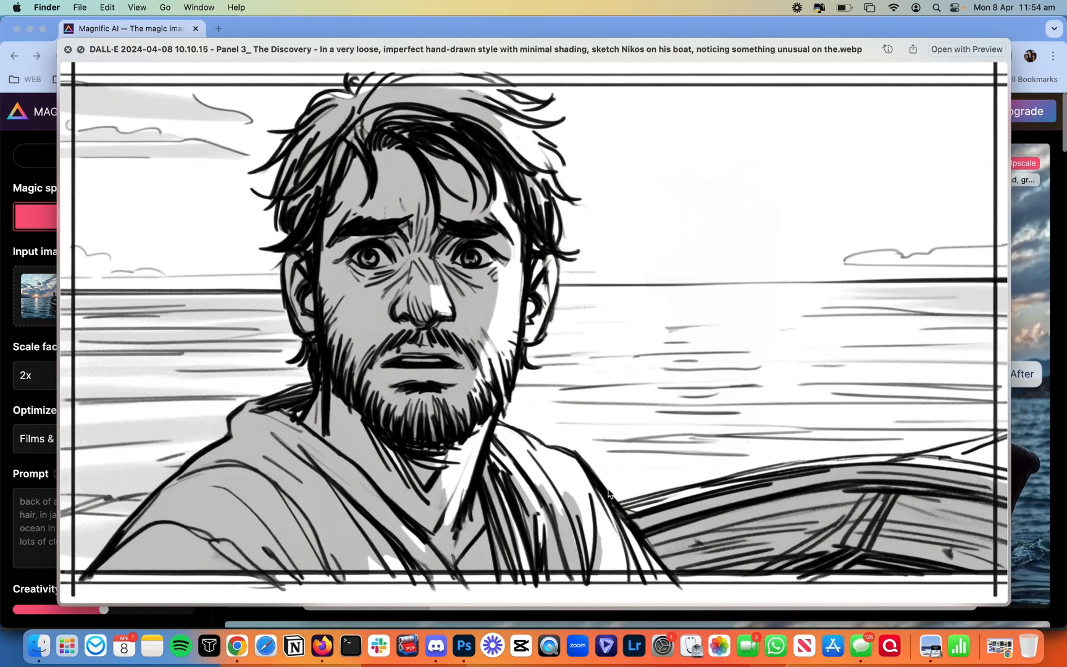
key(space)
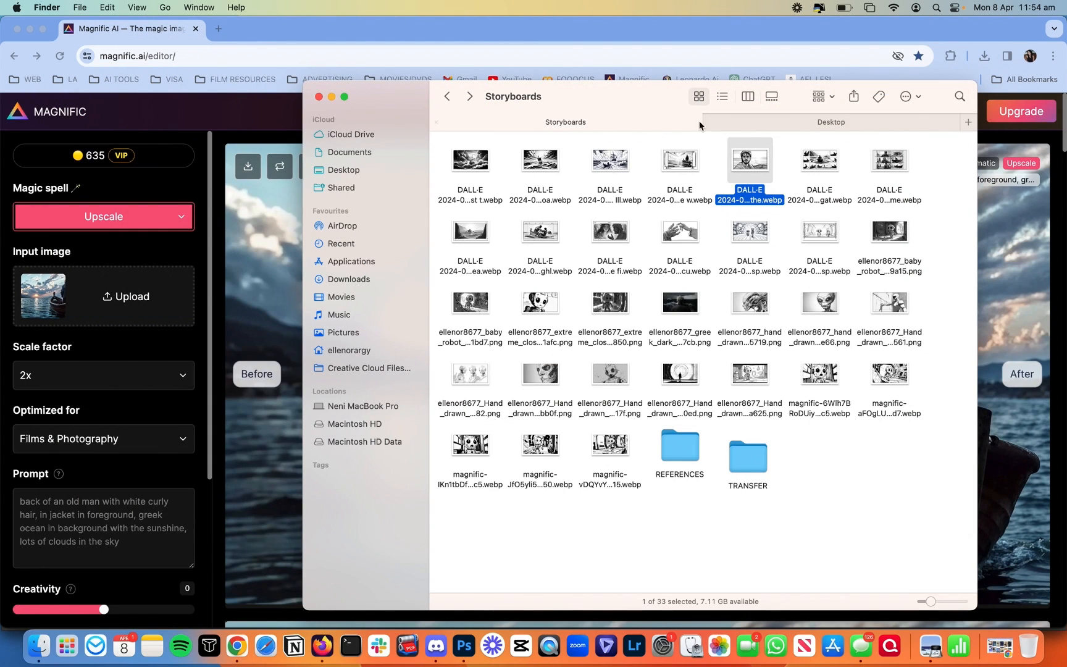
drag(749, 165, 713, 174)
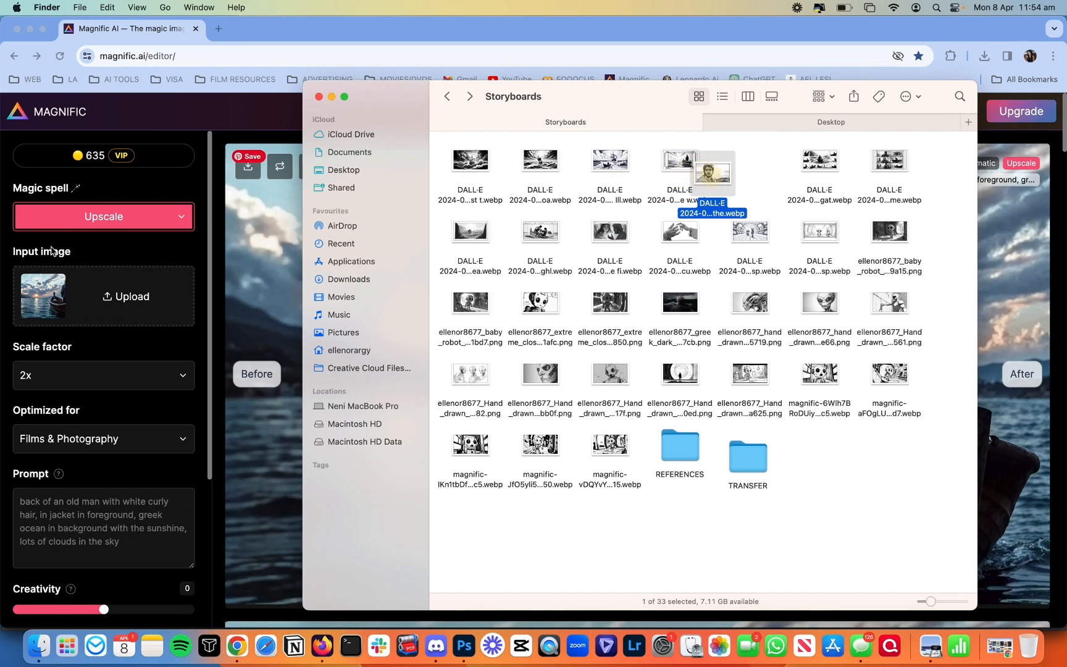
Step: Switch the Magnific editor to Style Transfer mode
click(49, 246)
click(113, 226)
click(114, 231)
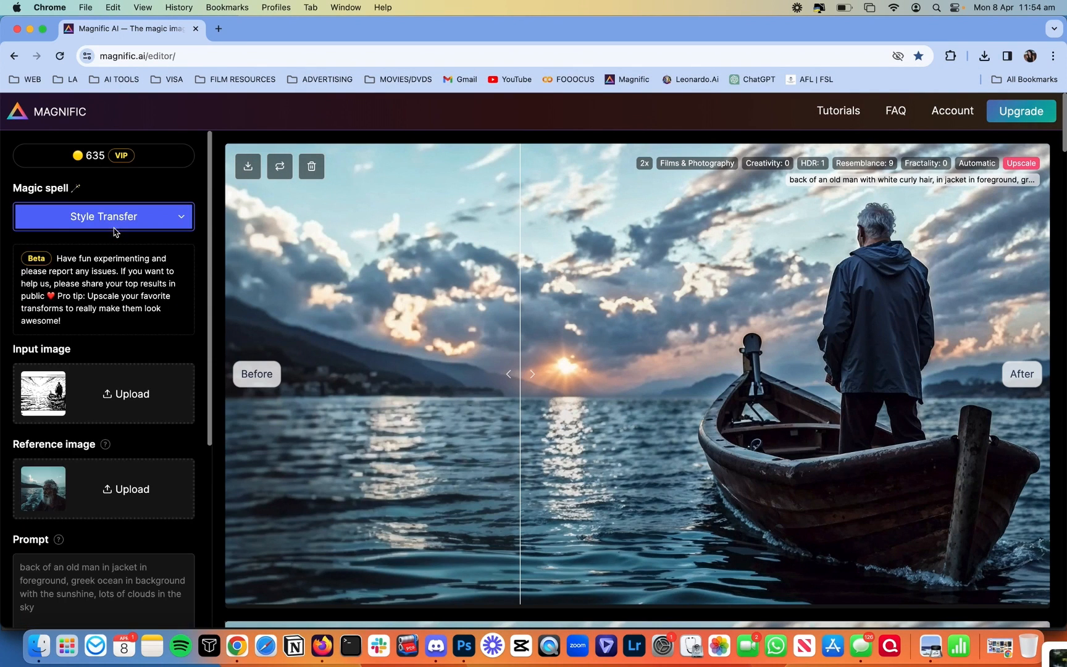
Step: Load the storyboard sketch as the input image and delete 'back of an' from the prompt
click(39, 645)
drag(714, 173, 146, 401)
scroll(55, 491, down, 4)
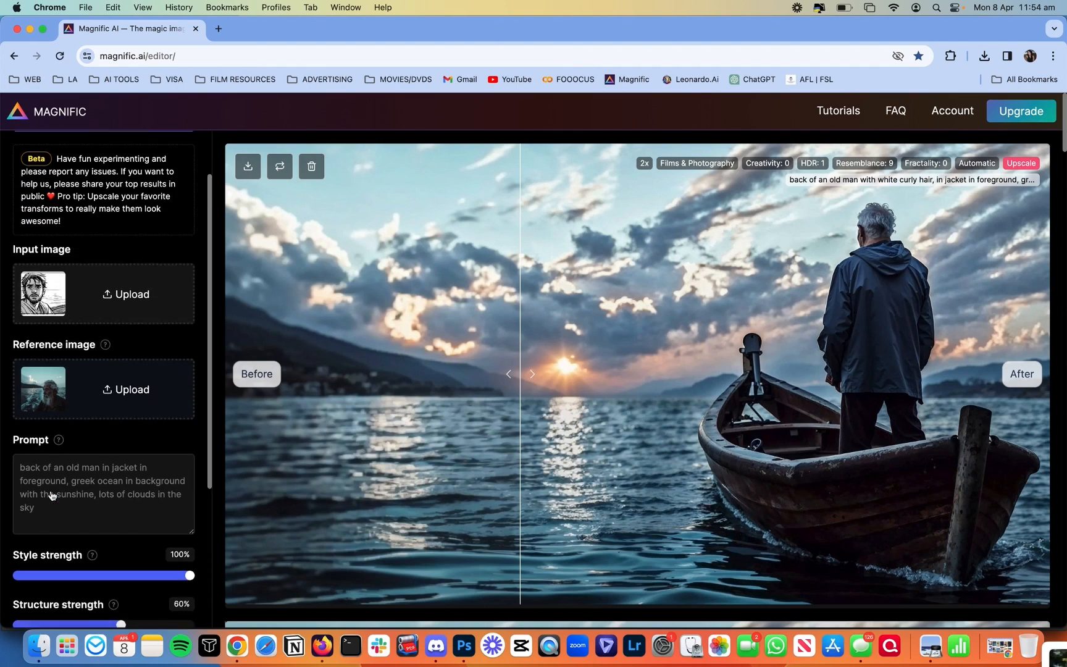
click(63, 465)
drag(70, 450, 6, 450)
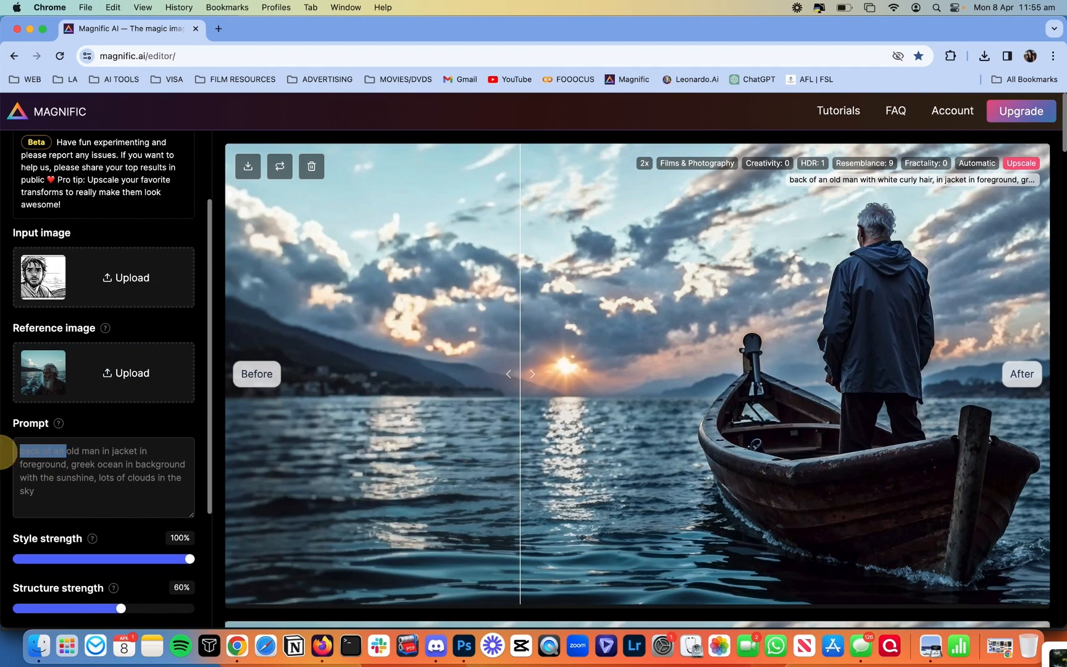
key(BackSpace)
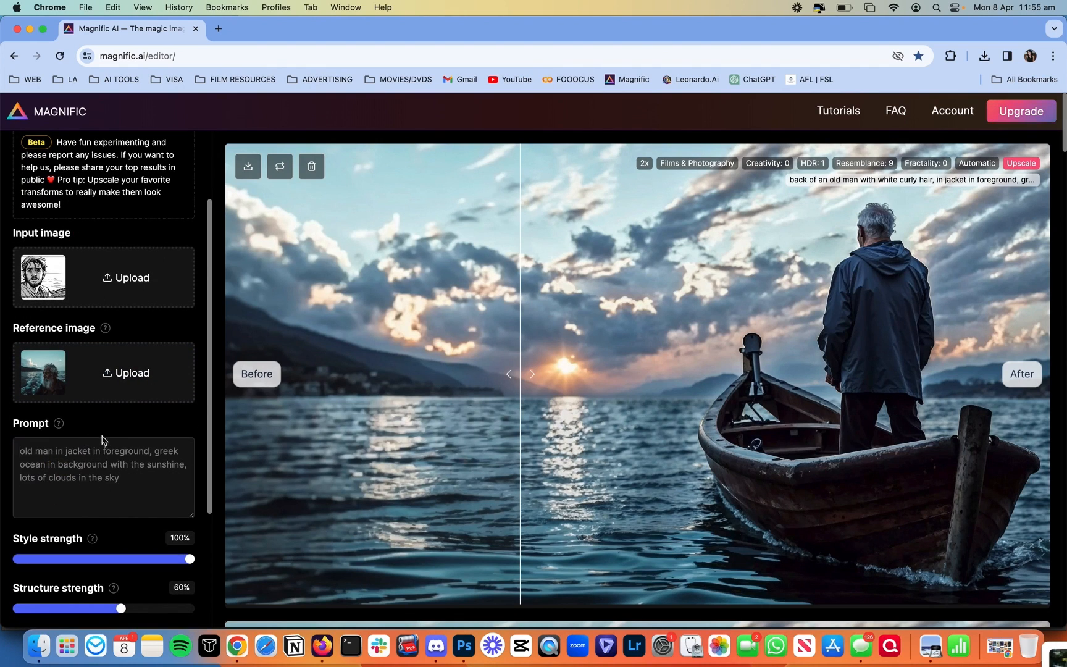
Step: Add 'in shock' and 'on his face' to the prompt, then Transform the sketch
click(152, 451)
text(in shoxck)
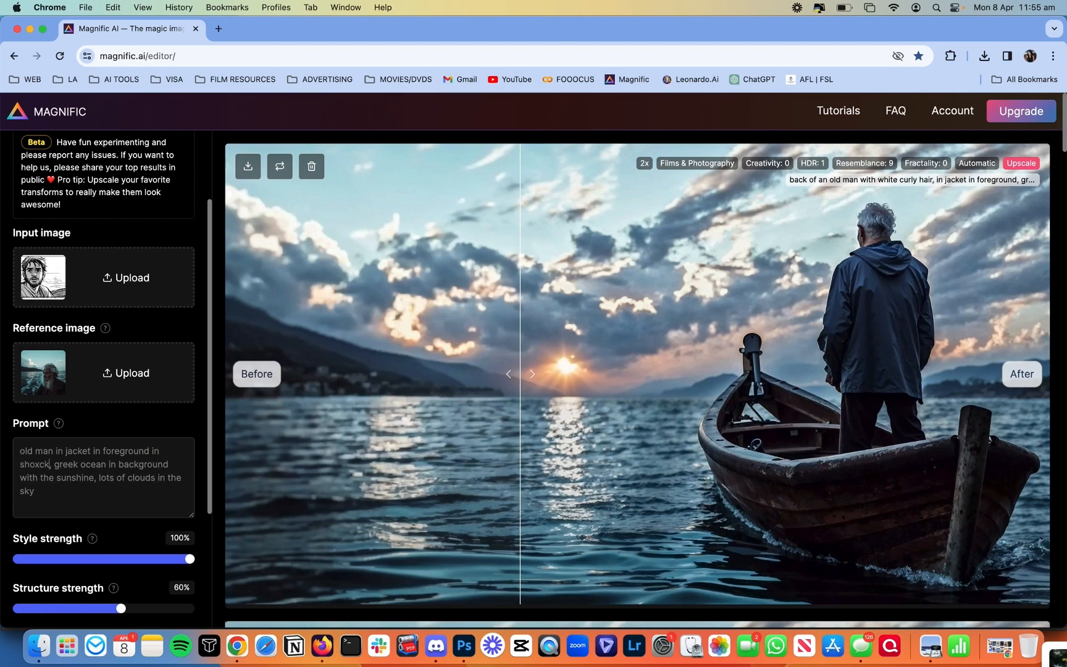
key(BackSpace)
key(BackSpace)
key(BackSpace)
text(ck)
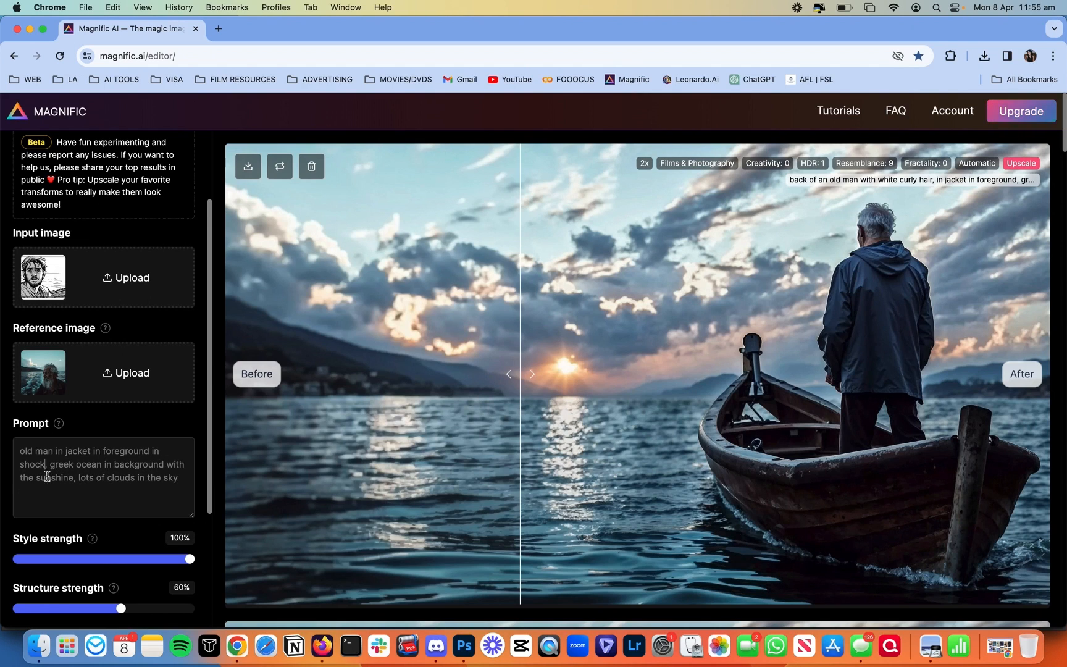
drag(19, 478, 73, 477)
click(73, 477)
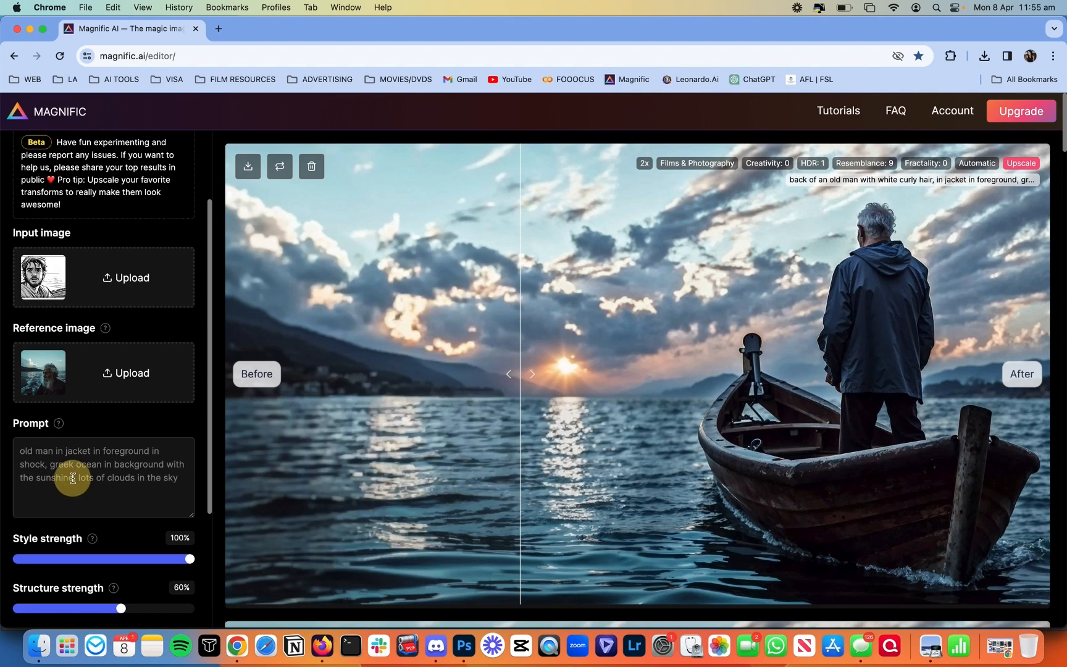
text(on his face)
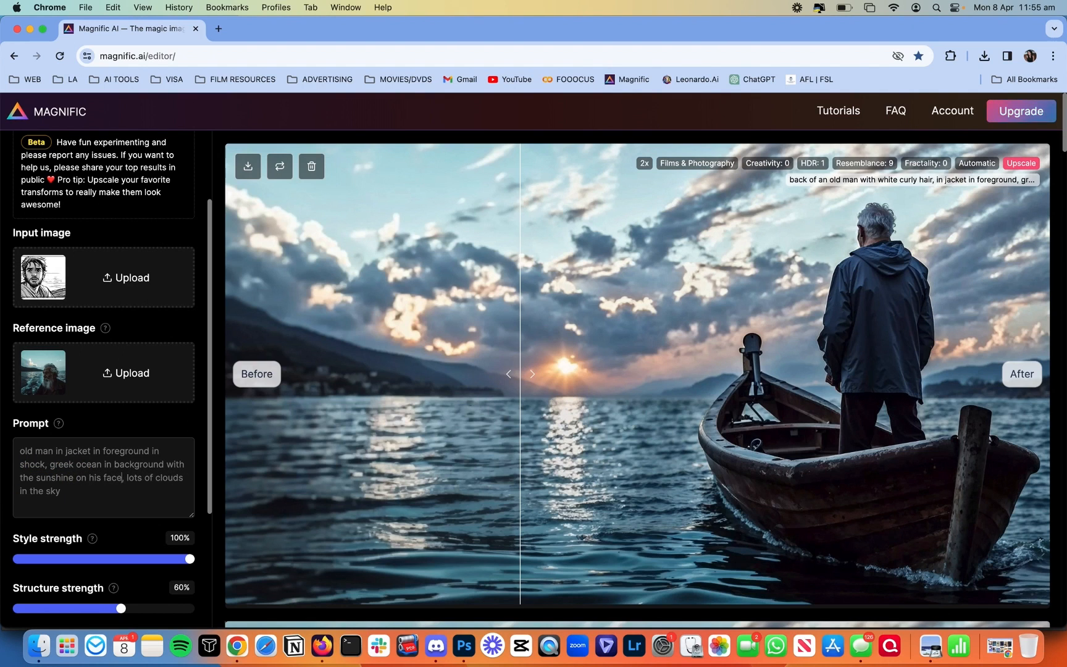
scroll(94, 501, down, 5)
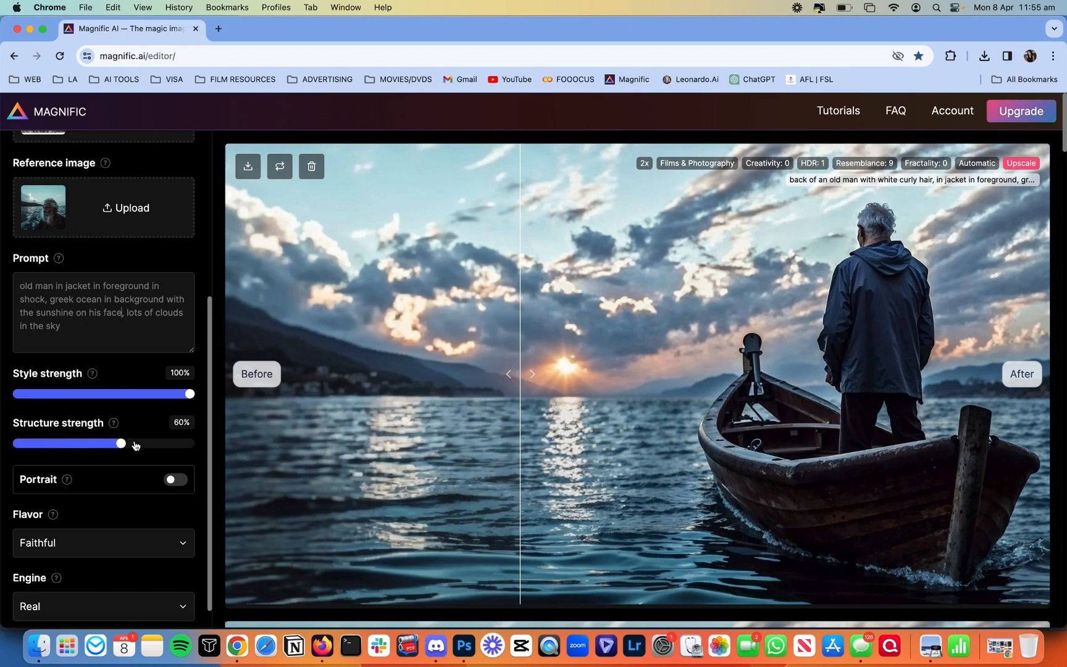
scroll(186, 422, down, 3)
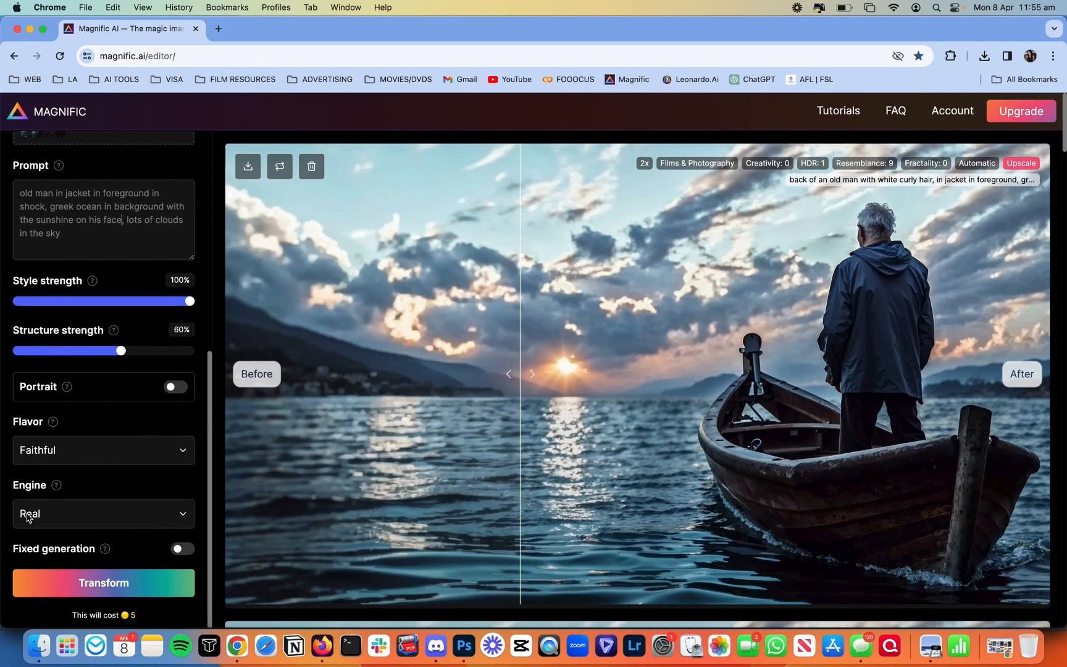
click(96, 591)
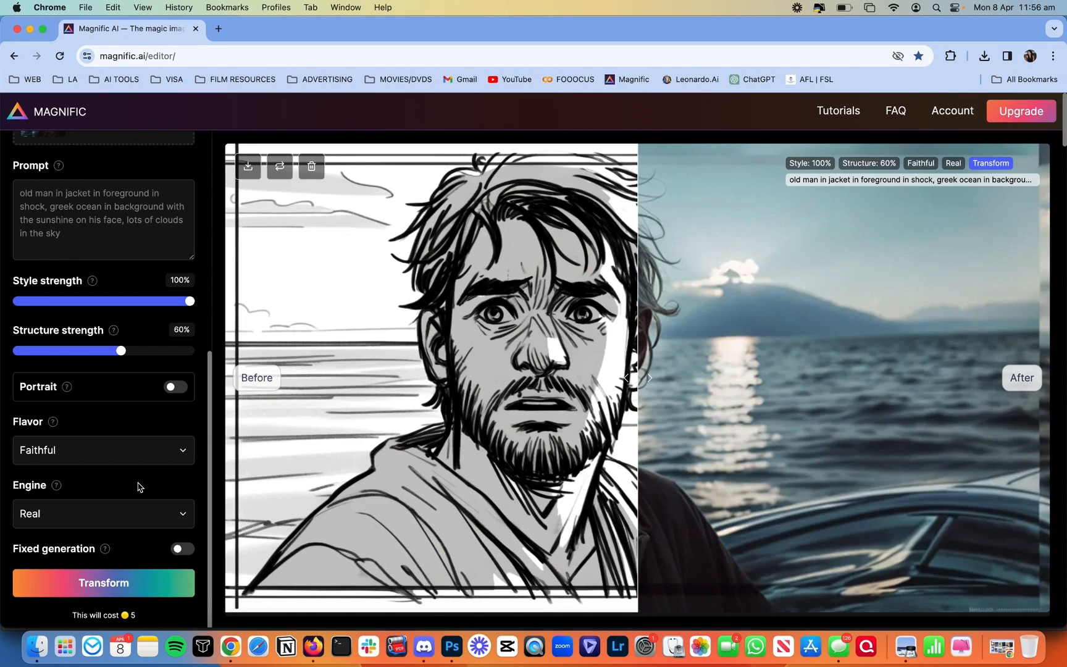
Step: Compare the sketch with the old-man photo, then insert 'sitting in a kaiki' before 'greek ocean' in the prompt
mouse_move(638, 254)
mouse_down()
mouse_move(519, 250)
mouse_move(209, 276)
mouse_move(1000, 317)
mouse_move(507, 262)
mouse_move(220, 288)
mouse_move(1027, 261)
mouse_move(935, 248)
mouse_move(265, 283)
mouse_move(987, 271)
mouse_move(511, 298)
mouse_move(263, 341)
mouse_move(230, 328)
mouse_move(221, 336)
mouse_up()
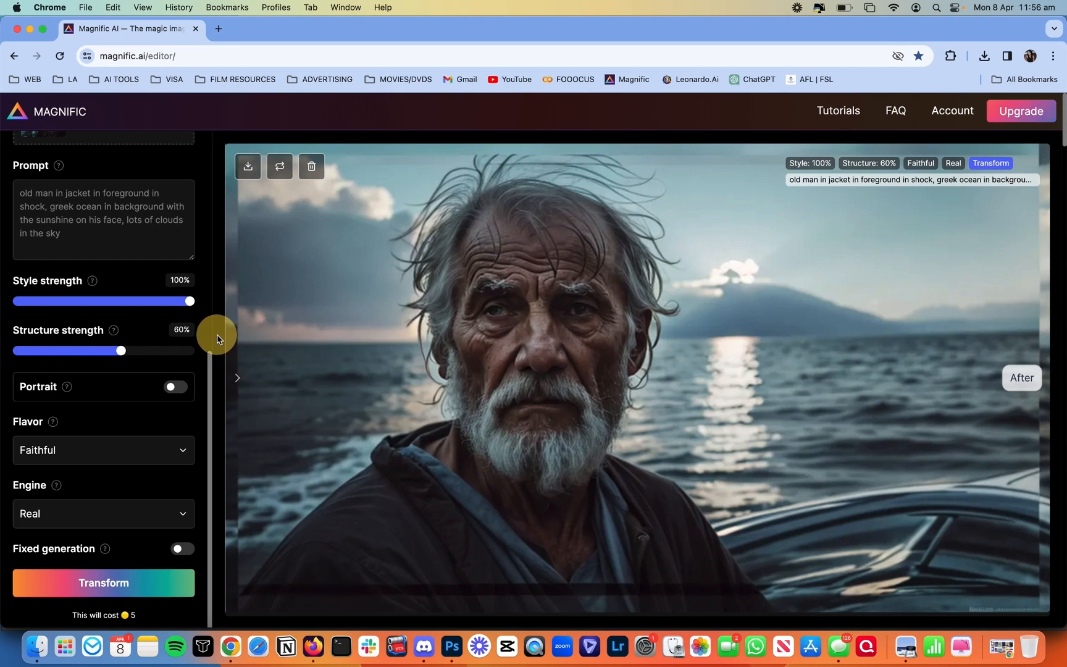
mouse_move(217, 338)
mouse_down()
mouse_move(1059, 312)
mouse_move(357, 281)
mouse_move(255, 297)
mouse_up()
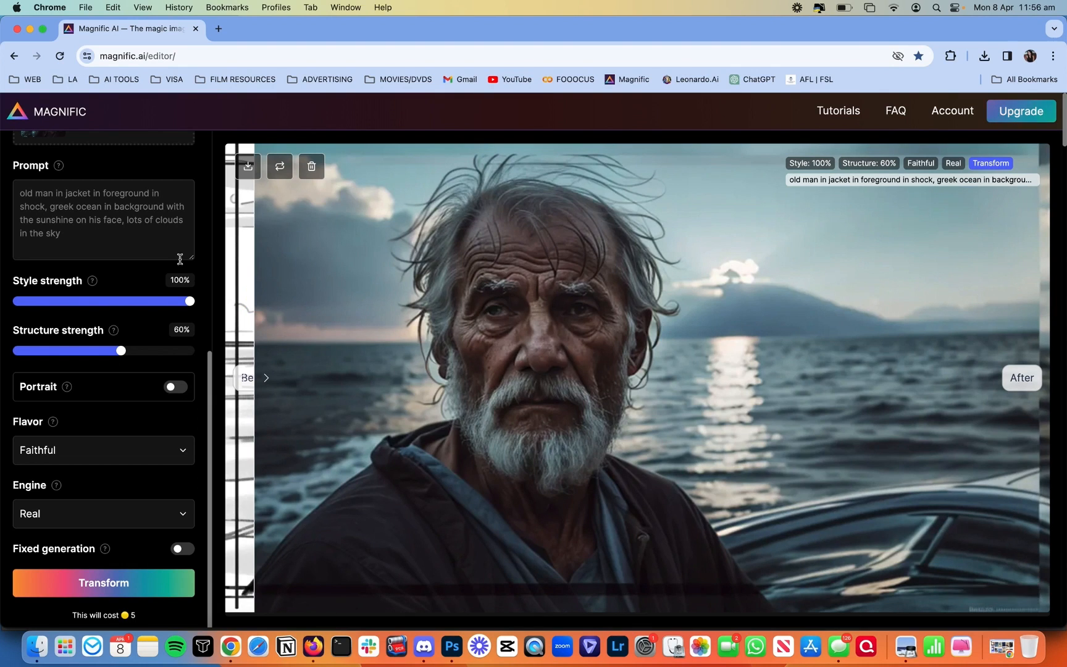
click(157, 243)
text(, sitting in a kaiki boat)
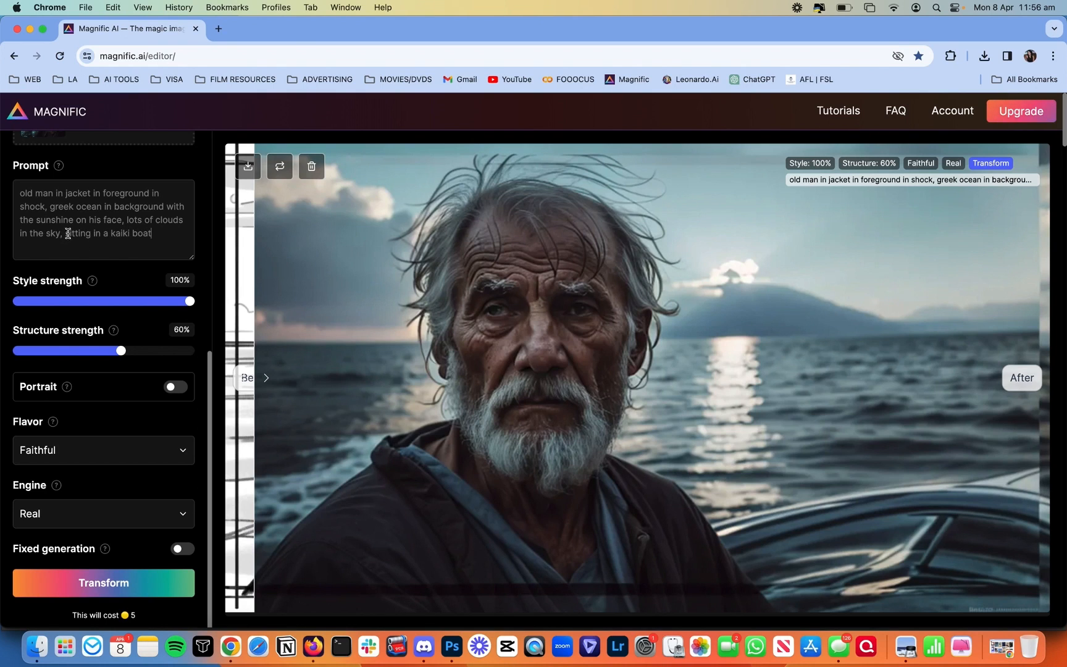
shift+click(65, 234)
key(super+c)
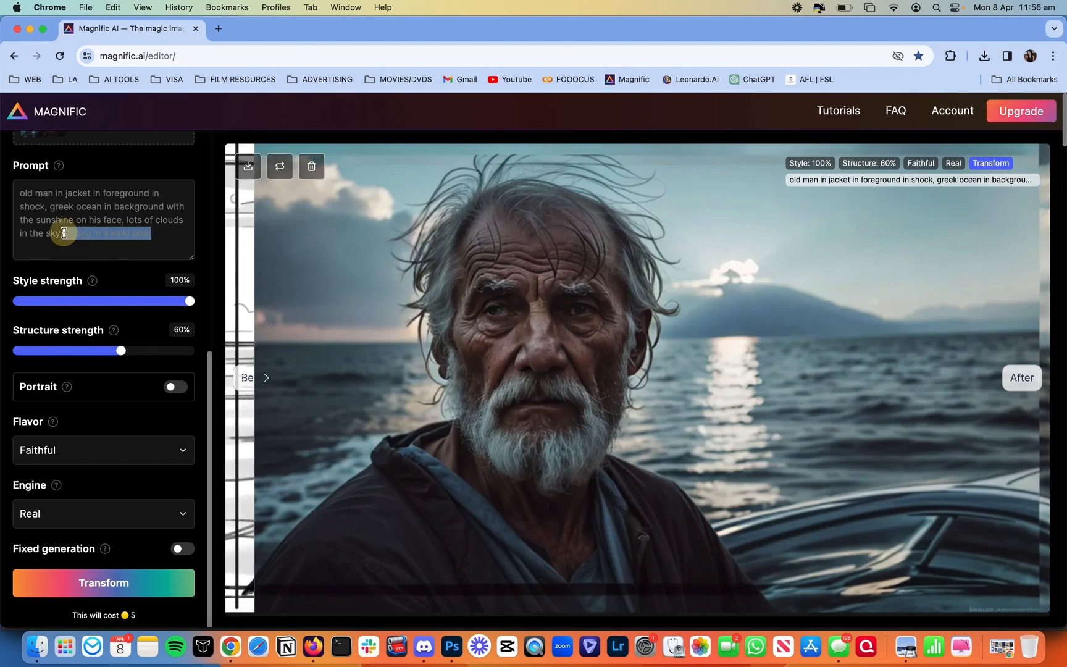
key(BackSpace)
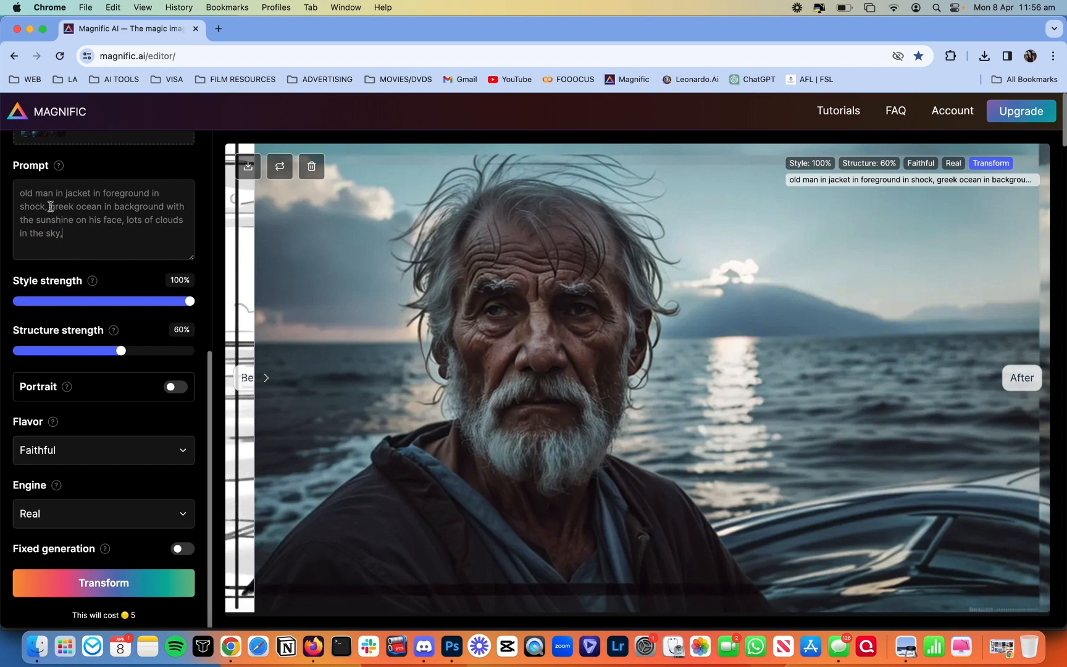
click(50, 206)
key(super+v)
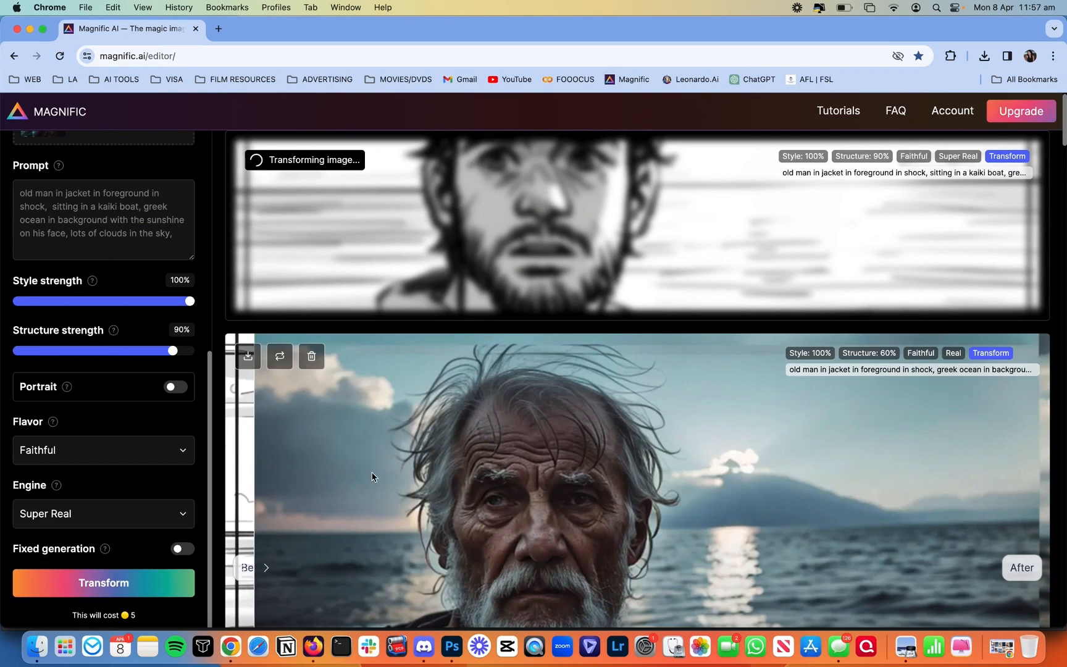
Step: Add 'long beard,' to the prompt and lower Structure strength to 55%
scroll(432, 525, down, 2)
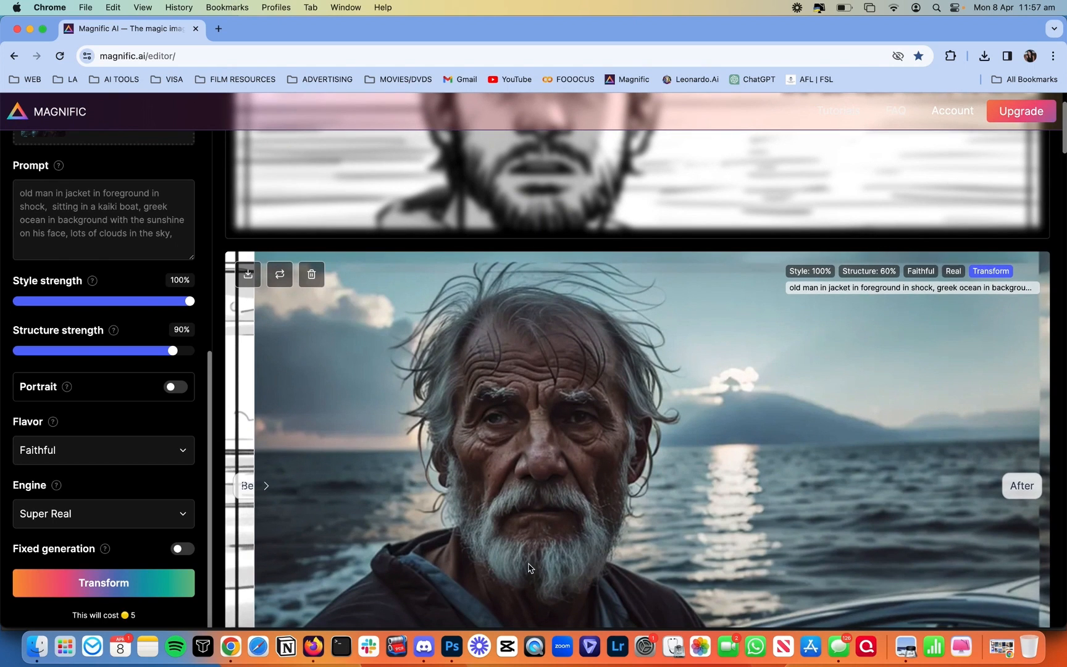
click(423, 646)
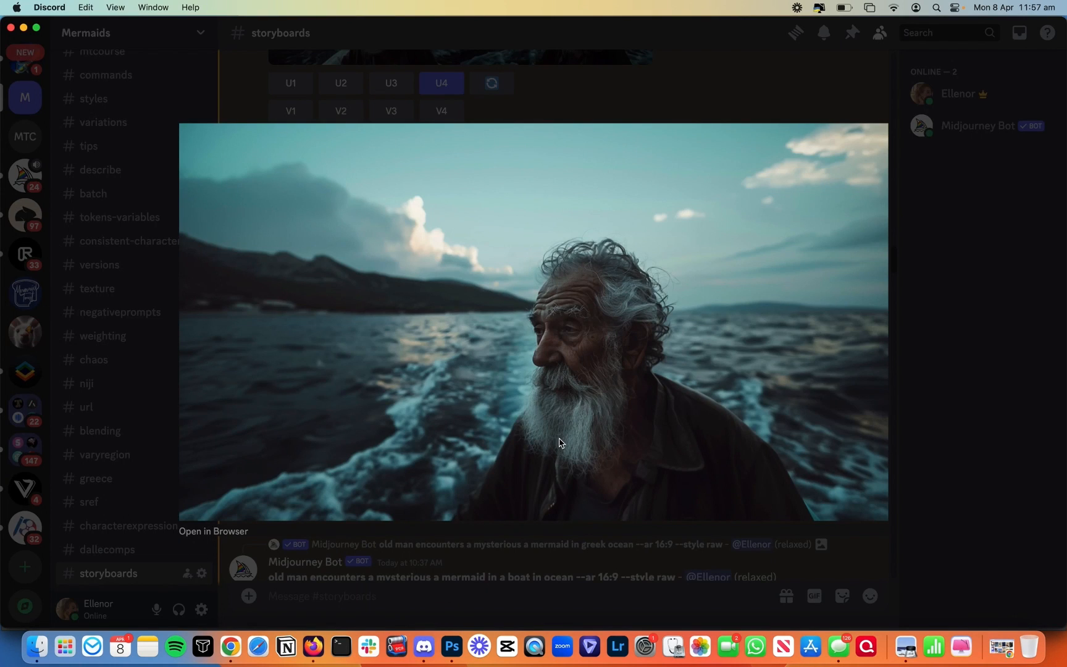
click(230, 646)
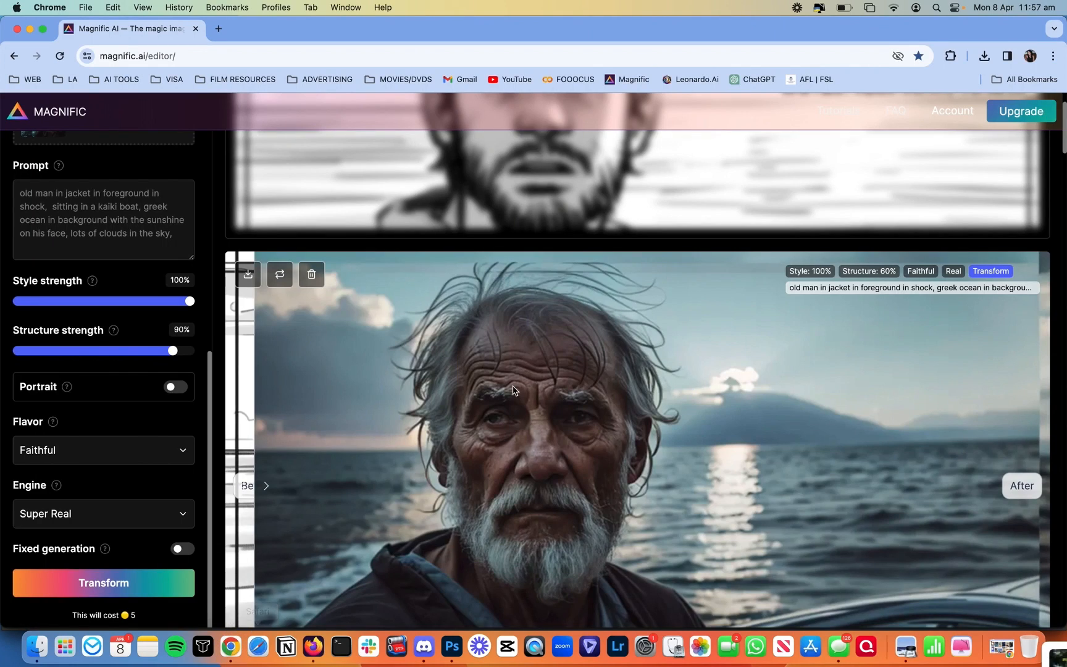
scroll(515, 393, down, 1)
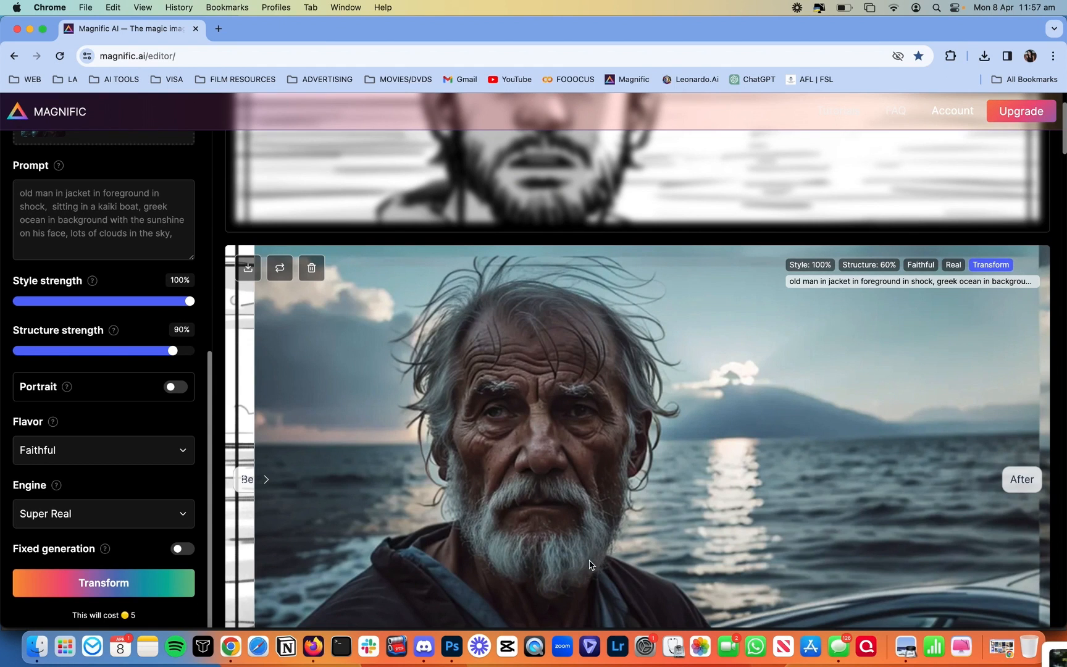
scroll(556, 476, down, 3)
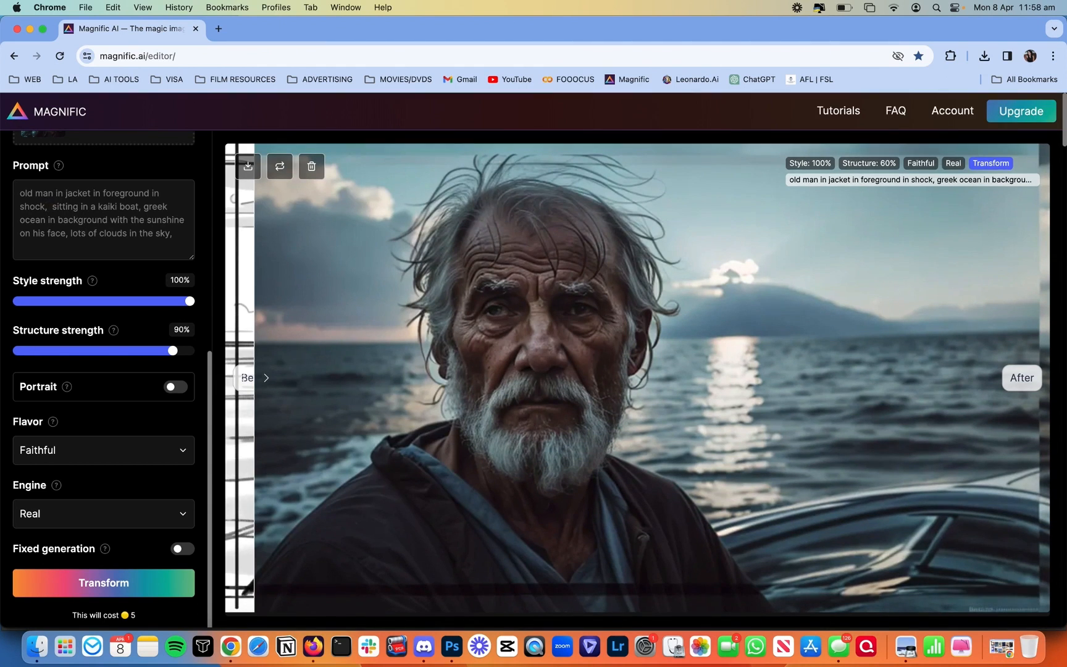
text(lomng)
key(BackSpace)
key(BackSpace)
key(BackSpace)
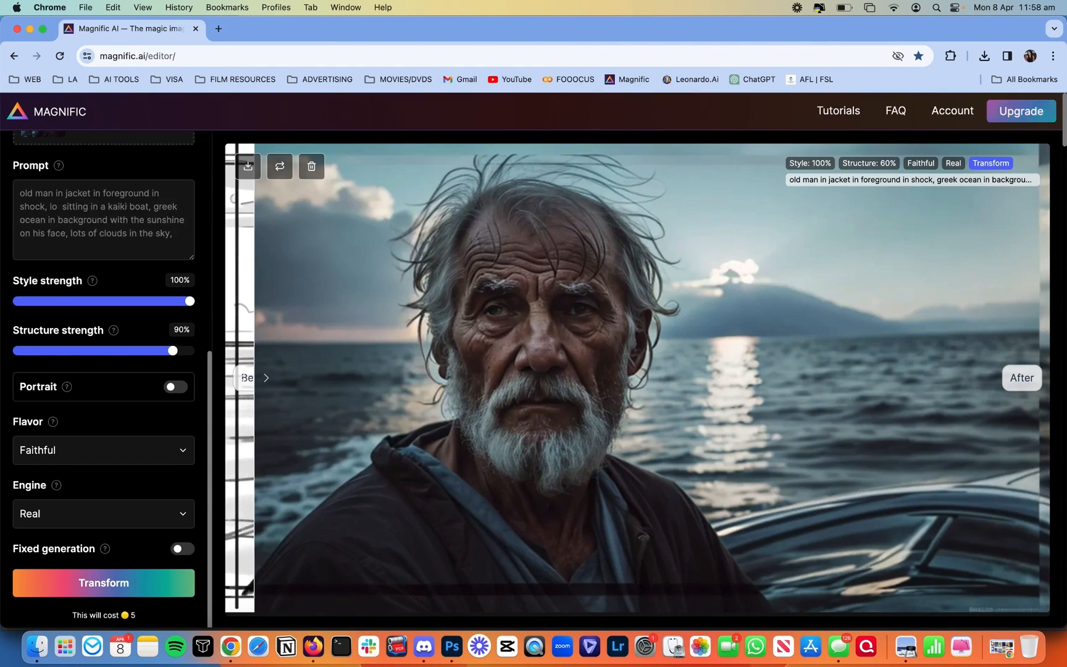
text(ng berard)
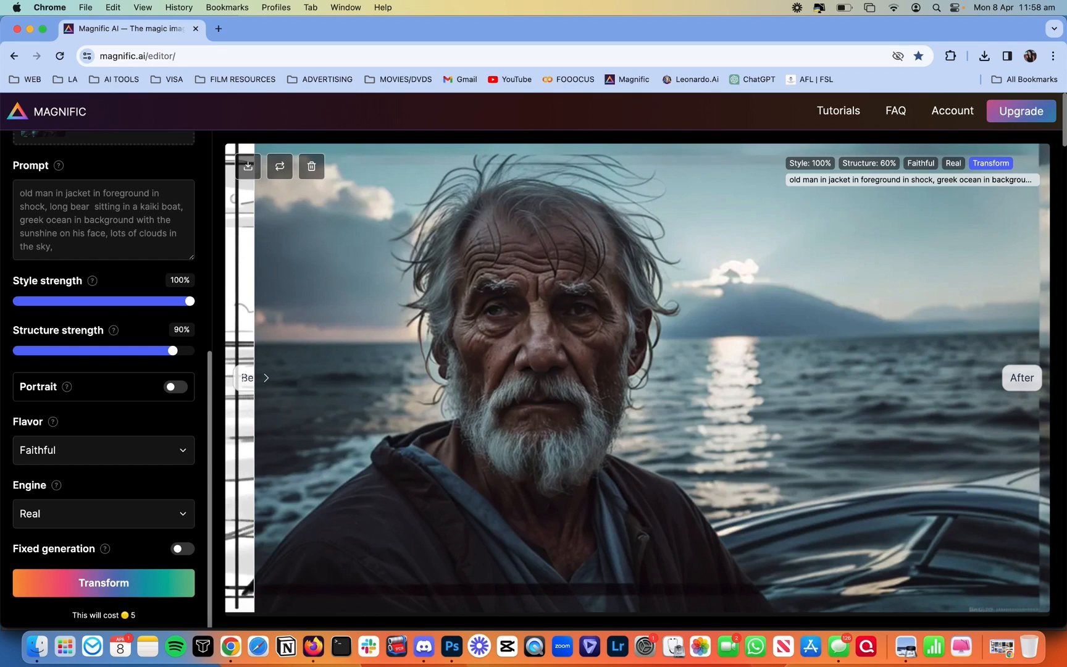
text(,)
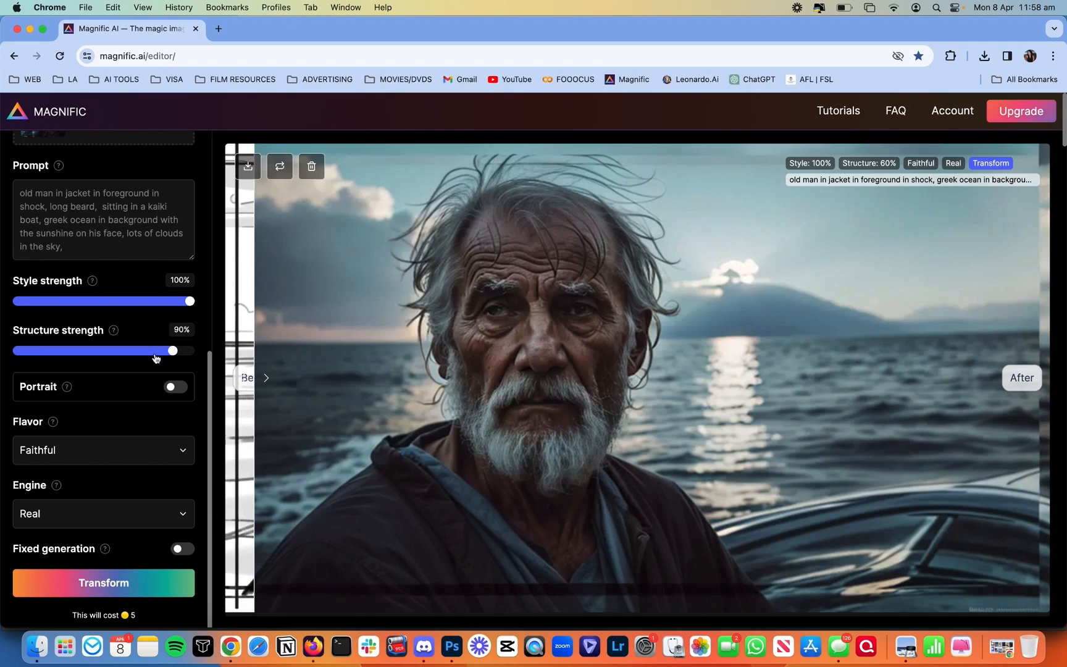
drag(154, 351, 113, 353)
Step: Transform at 55% structure and compare the bearded old man in a boat against the sketch
click(139, 591)
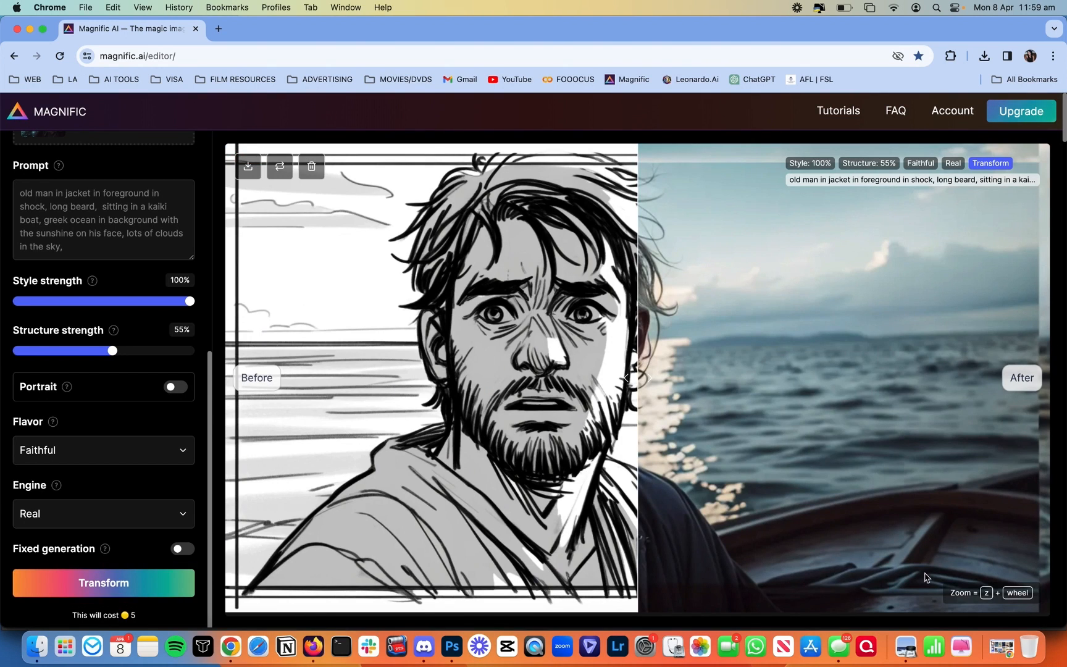
mouse_move(686, 465)
mouse_down()
mouse_move(509, 454)
mouse_move(334, 469)
mouse_move(209, 464)
mouse_move(641, 492)
mouse_move(353, 507)
mouse_move(279, 505)
mouse_move(722, 469)
mouse_up()
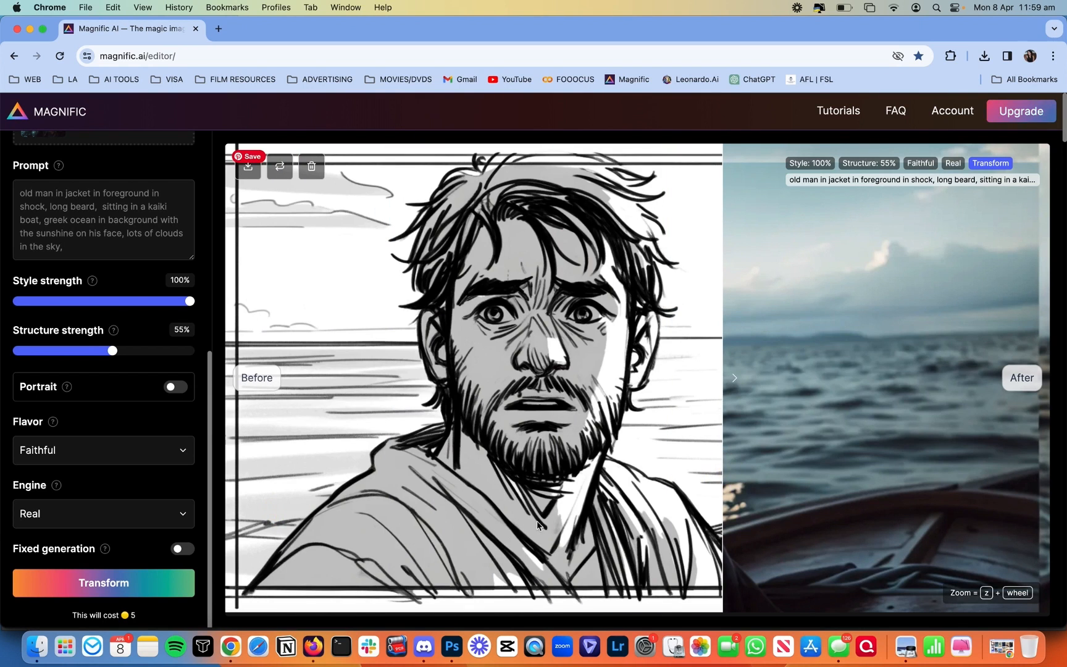
mouse_move(795, 430)
mouse_down()
mouse_move(362, 429)
mouse_move(242, 457)
mouse_move(210, 452)
mouse_move(221, 455)
mouse_up()
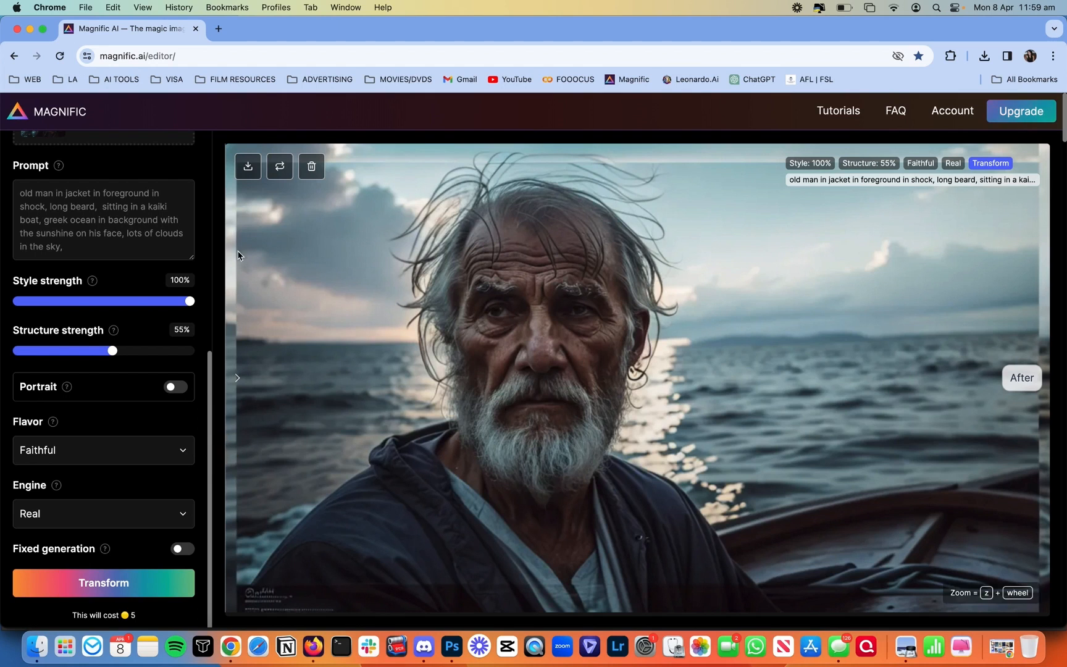
Step: Download the generated old-man-in-a-boat image
click(248, 167)
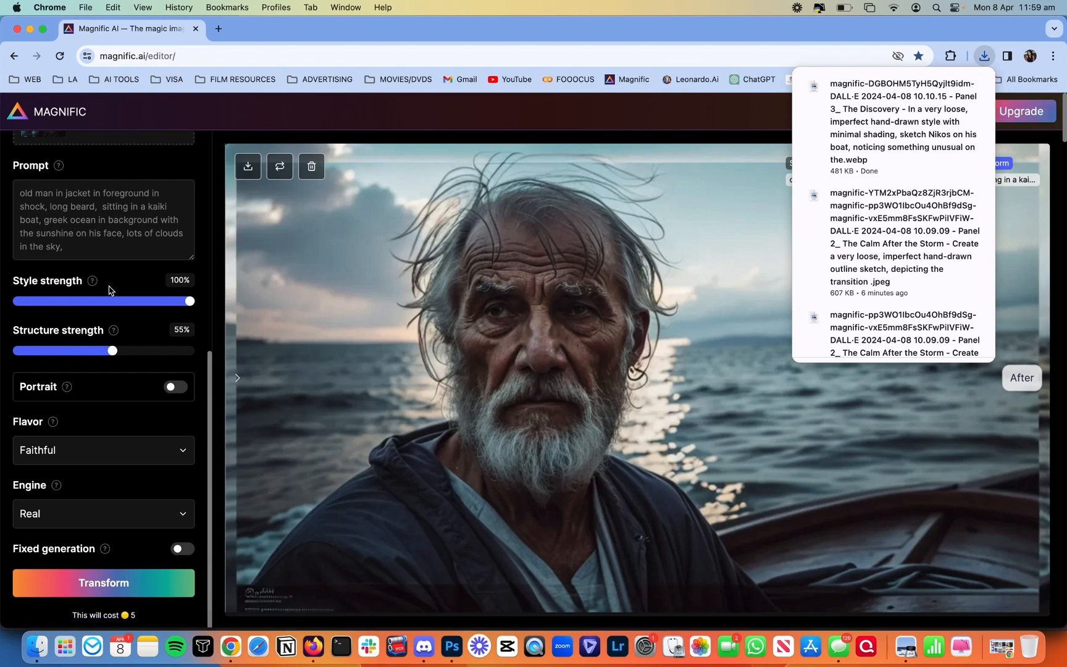
scroll(110, 289, up, 1)
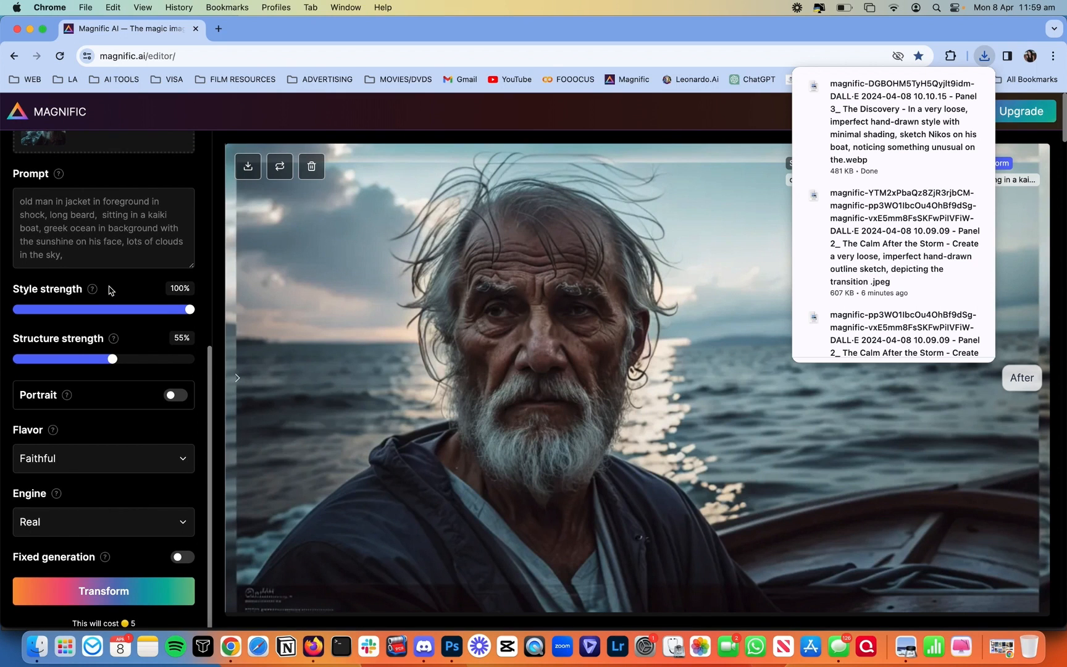
scroll(107, 288, up, 5)
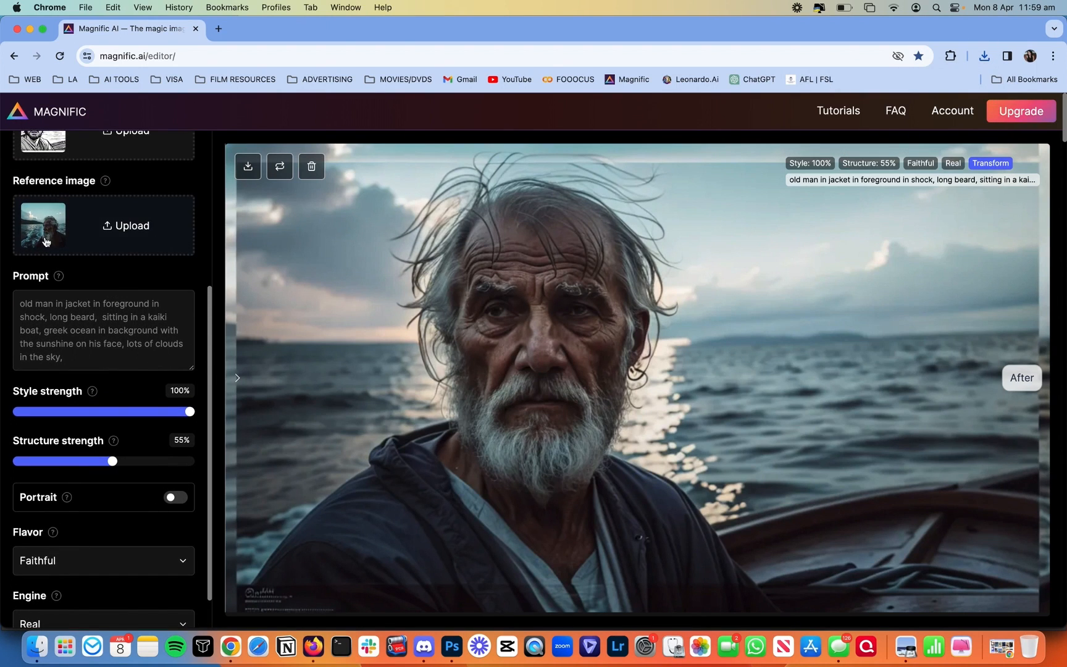
scroll(46, 241, up, 8)
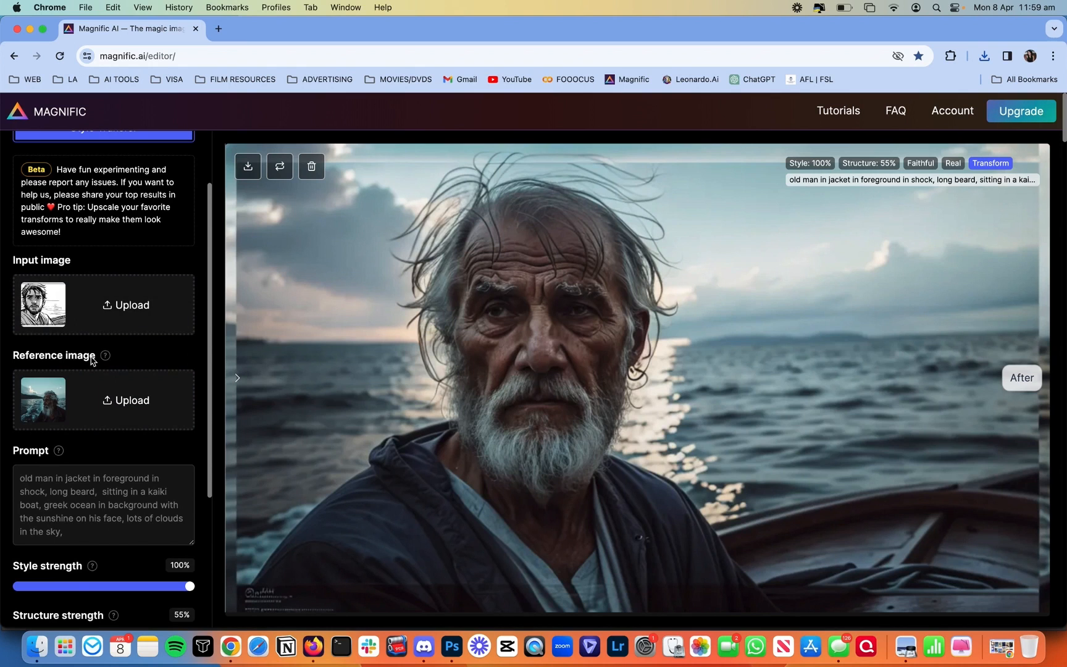
scroll(105, 328, up, 3)
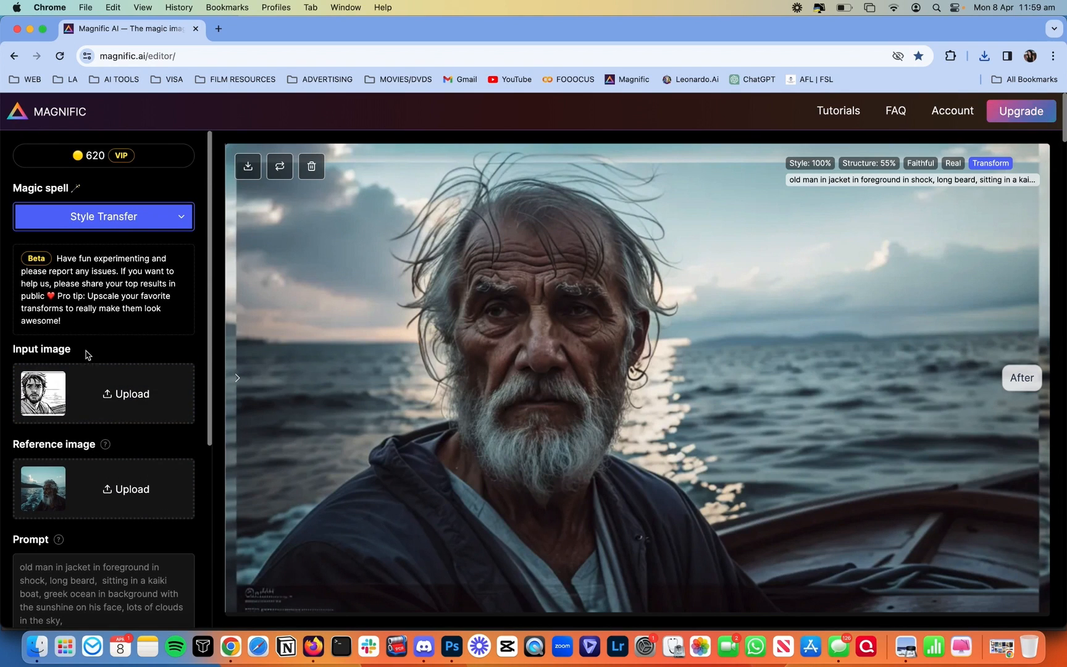
Step: Drag the downloaded old-man image from Downloads onto the Input image upload box
click(37, 646)
click(831, 122)
click(345, 280)
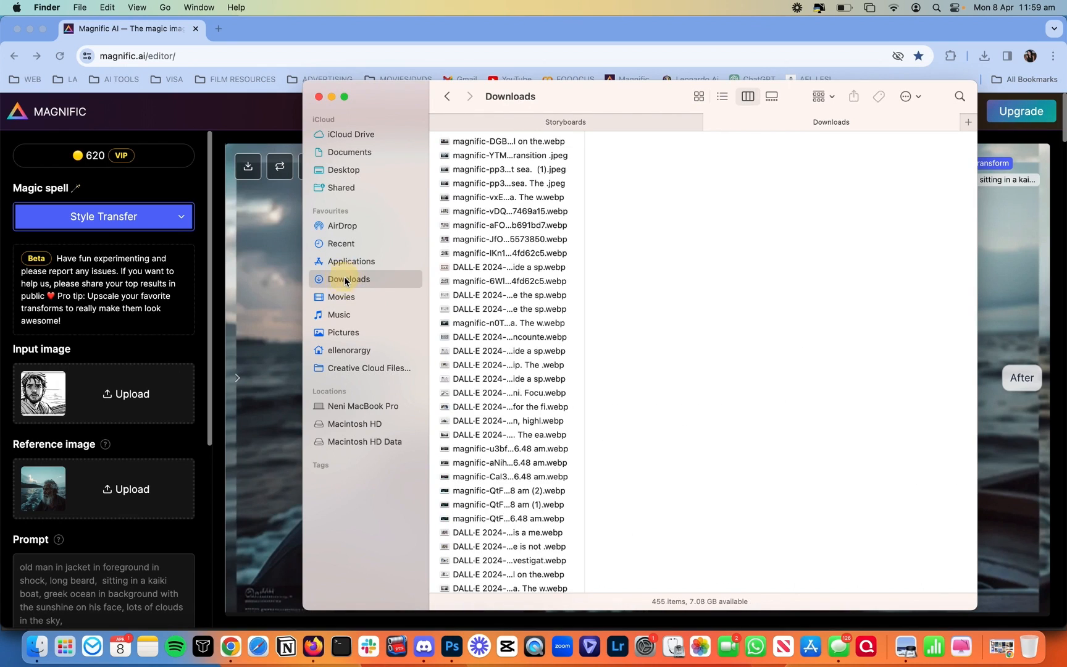
key(Tab)
key(space)
key(space)
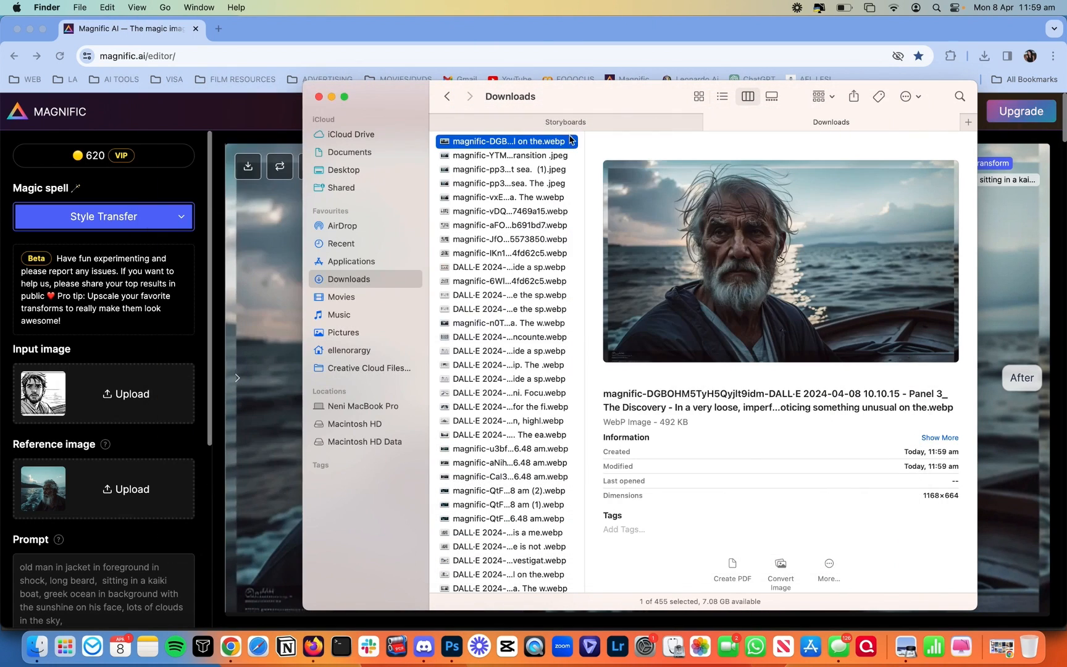
drag(525, 144, 124, 392)
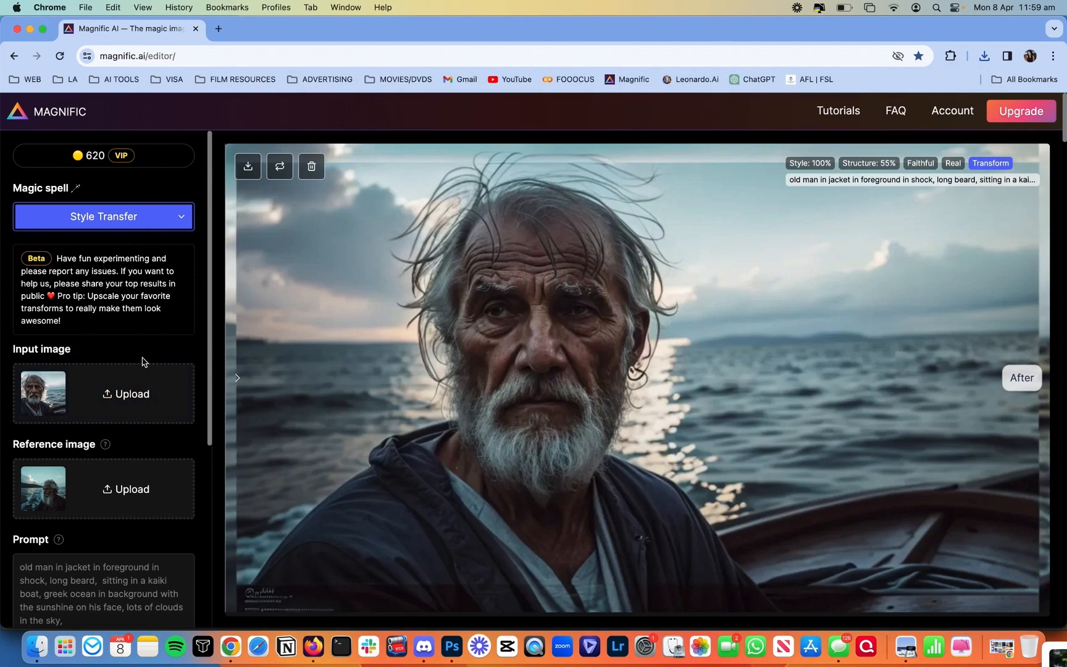
scroll(143, 362, down, 2)
scroll(141, 361, down, 3)
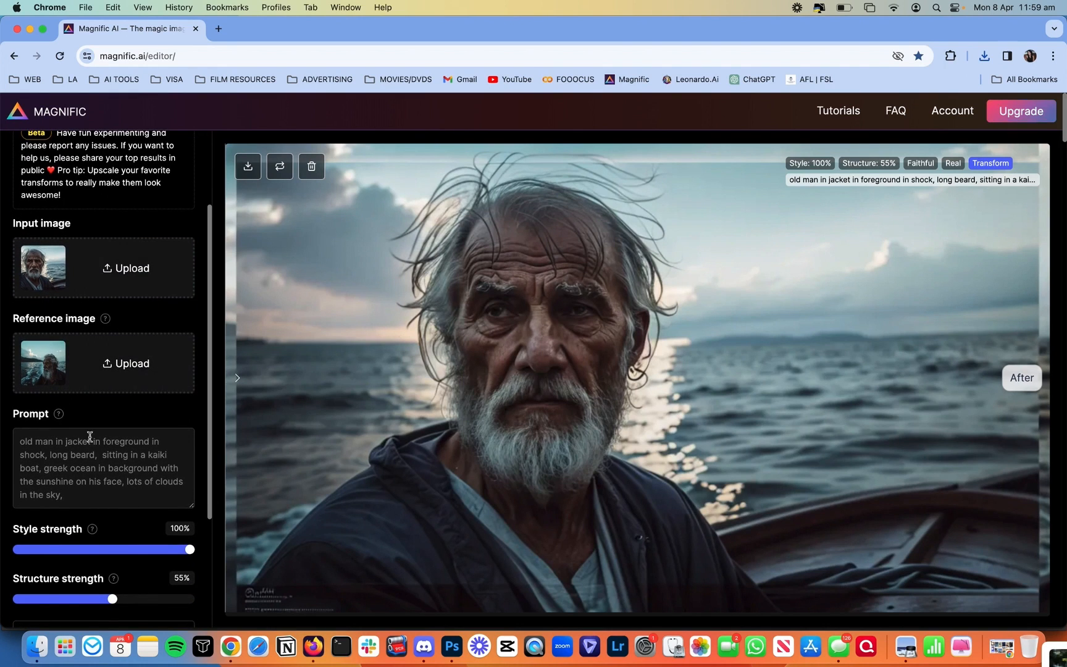
scroll(122, 462, down, 5)
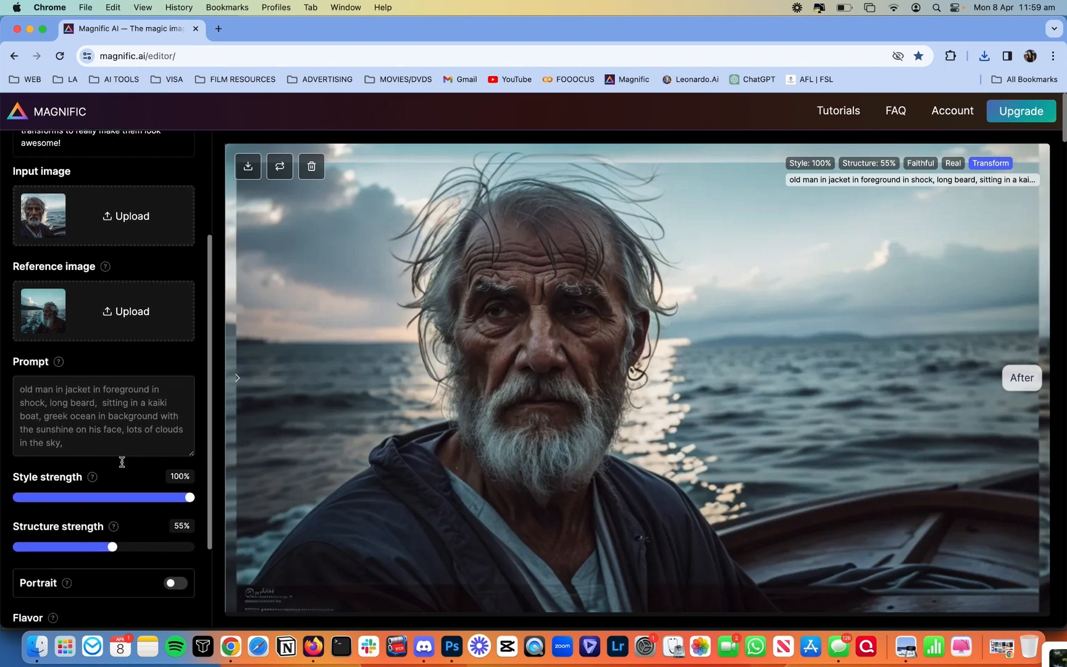
scroll(122, 466, down, 2)
scroll(122, 469, down, 1)
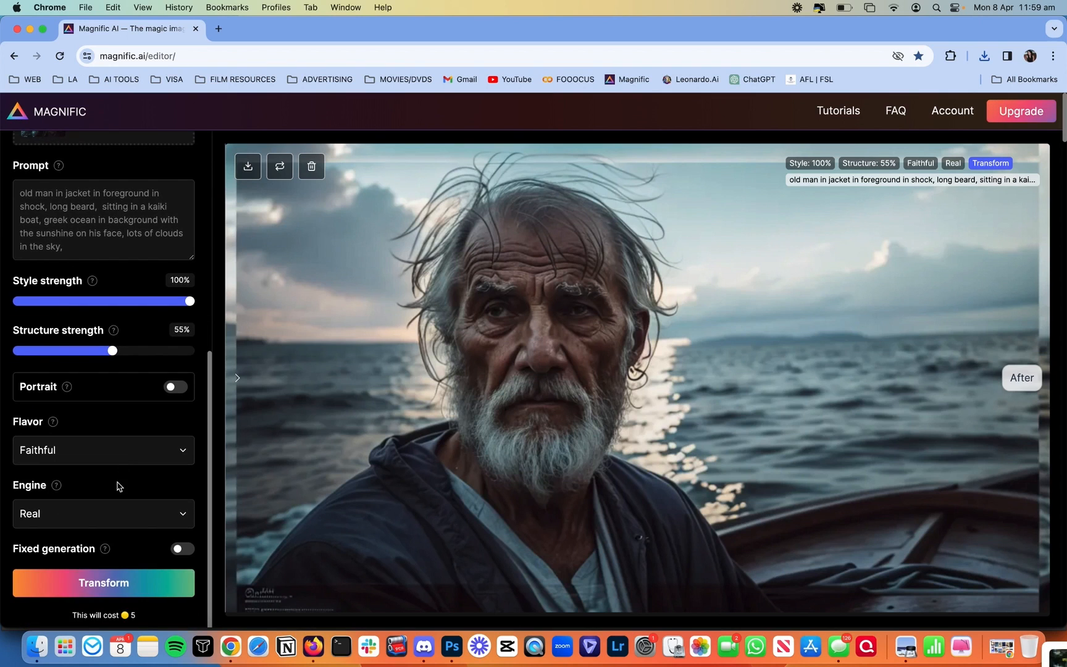
Step: Run the style transfer on the old-man image and compare the result with the original
click(110, 583)
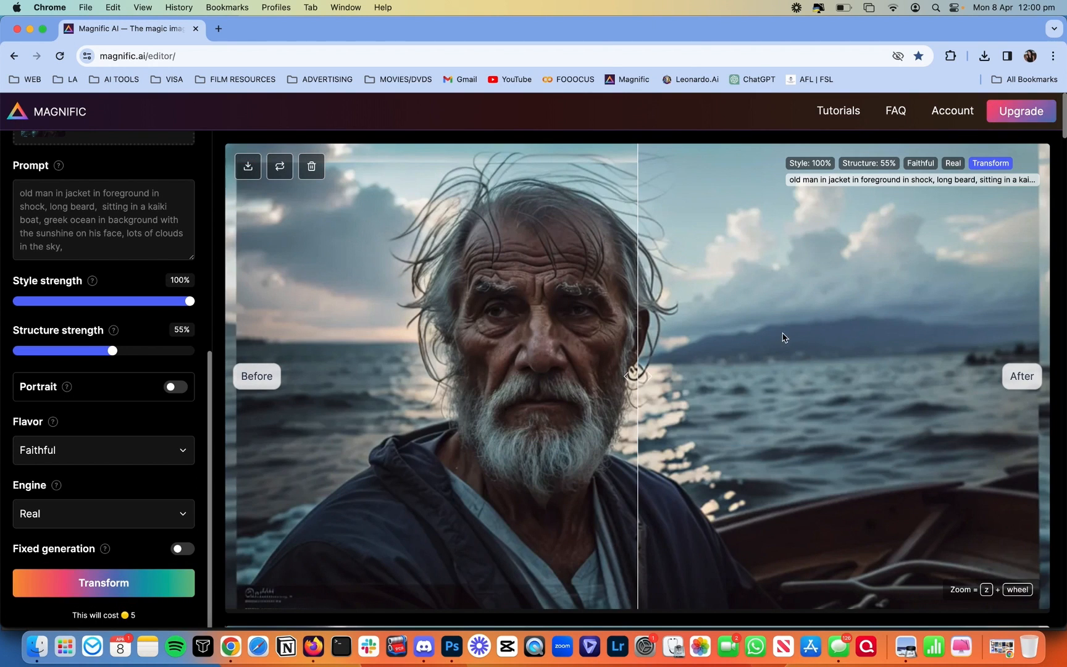
drag(638, 324, 177, 369)
scroll(141, 326, up, 4)
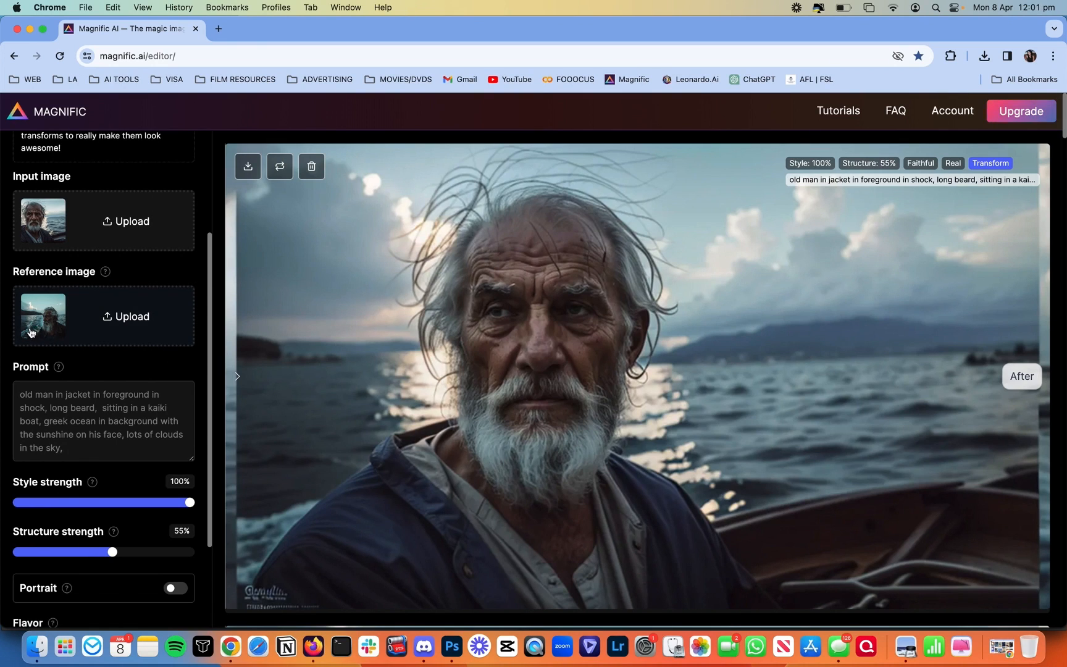
mouse_move(381, 386)
mouse_down()
mouse_move(762, 400)
mouse_move(898, 388)
mouse_move(214, 389)
mouse_move(798, 381)
mouse_move(372, 381)
mouse_up()
Step: Lower Structure strength from 55% to 40%
scroll(106, 457, down, 3)
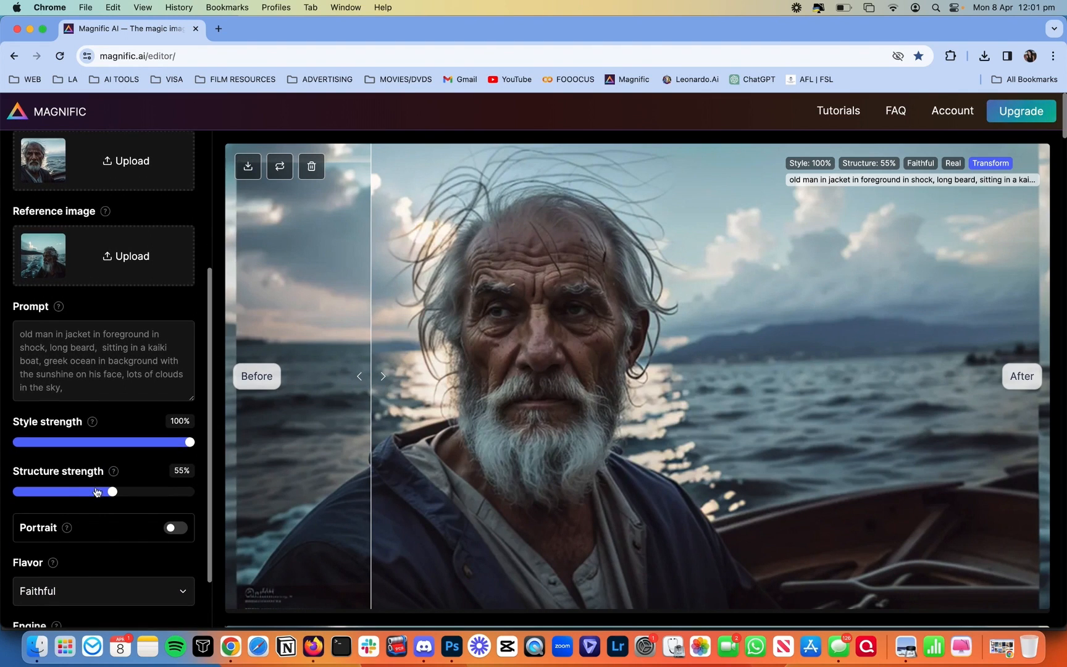
drag(96, 490, 78, 495)
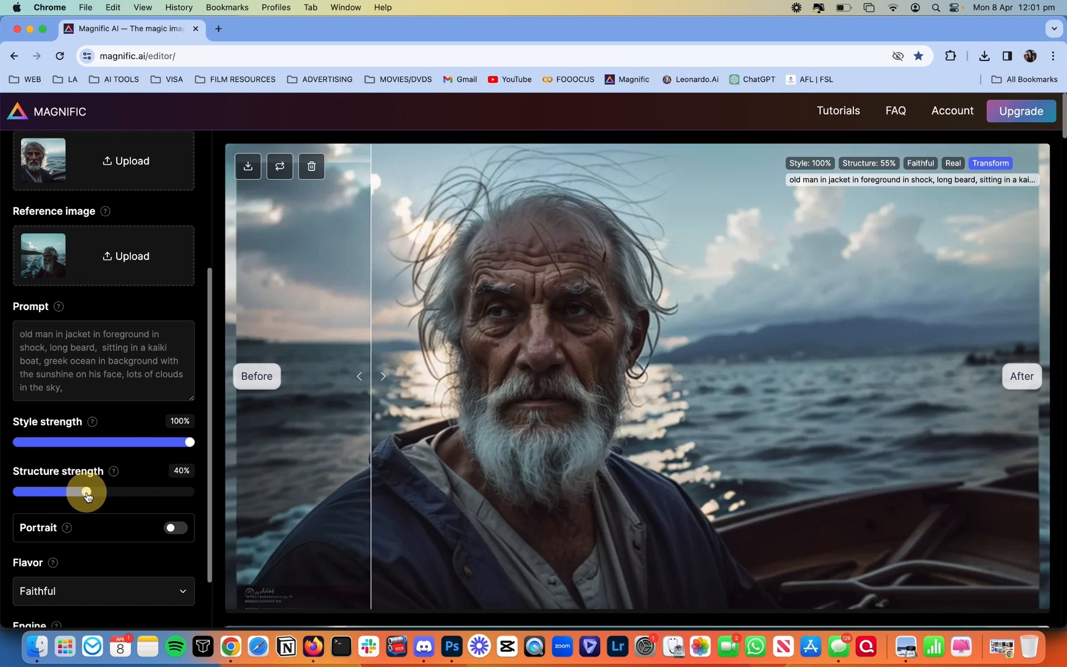
scroll(88, 512, down, 5)
Step: Transform at 40% structure and compare the bearded old-man close-up with the original
click(89, 598)
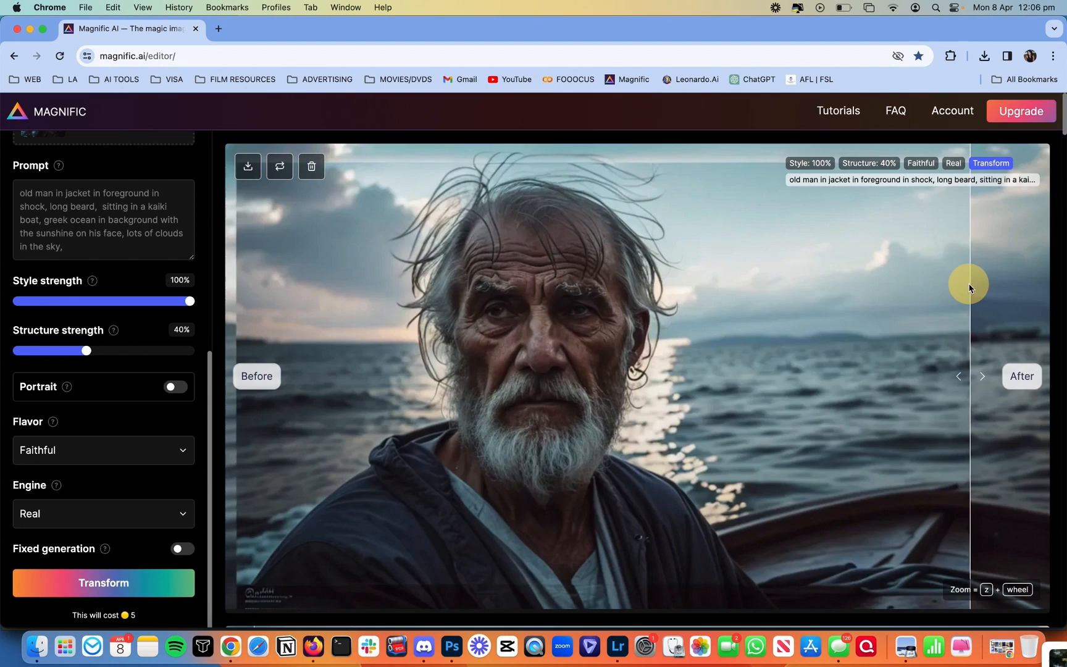
drag(965, 281, 228, 294)
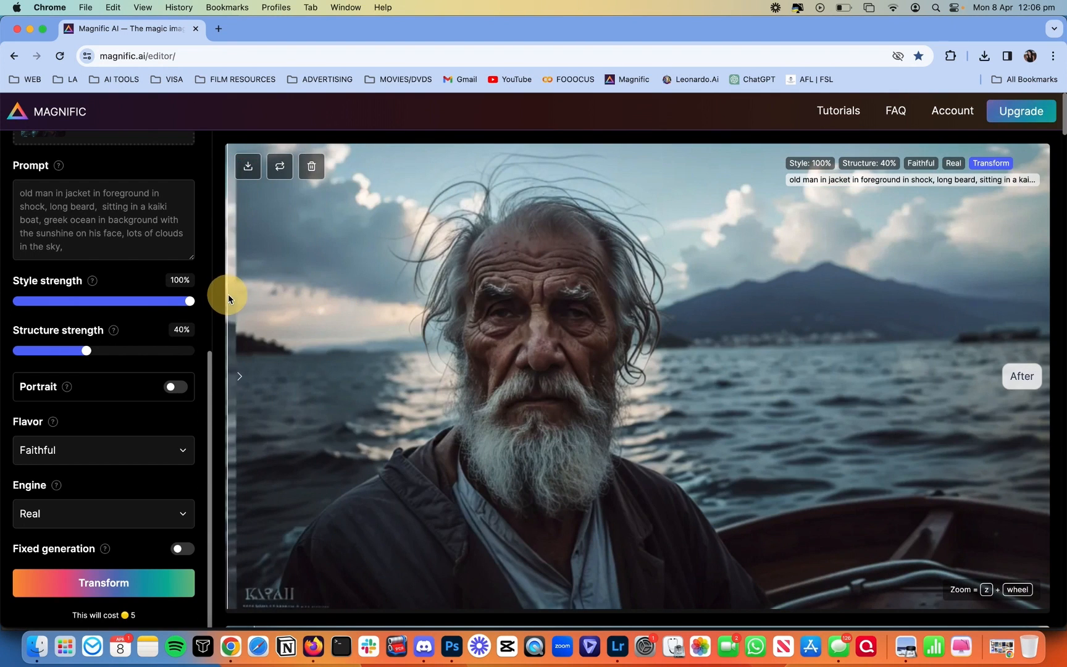
scroll(150, 302, up, 6)
scroll(150, 302, up, 1)
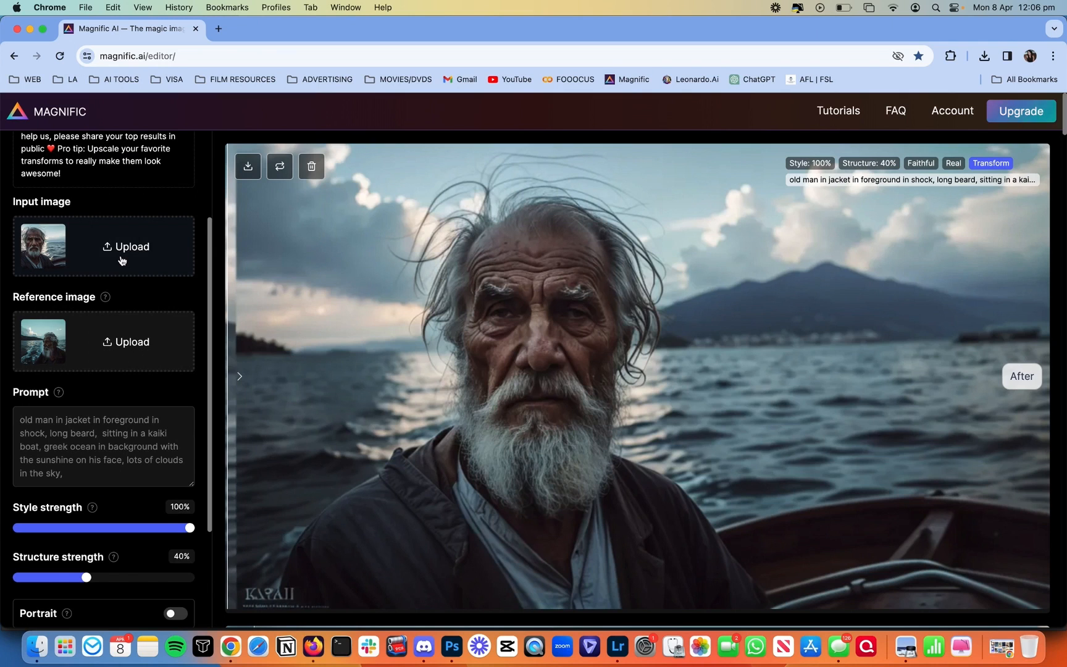
click(355, 289)
drag(417, 308, 208, 312)
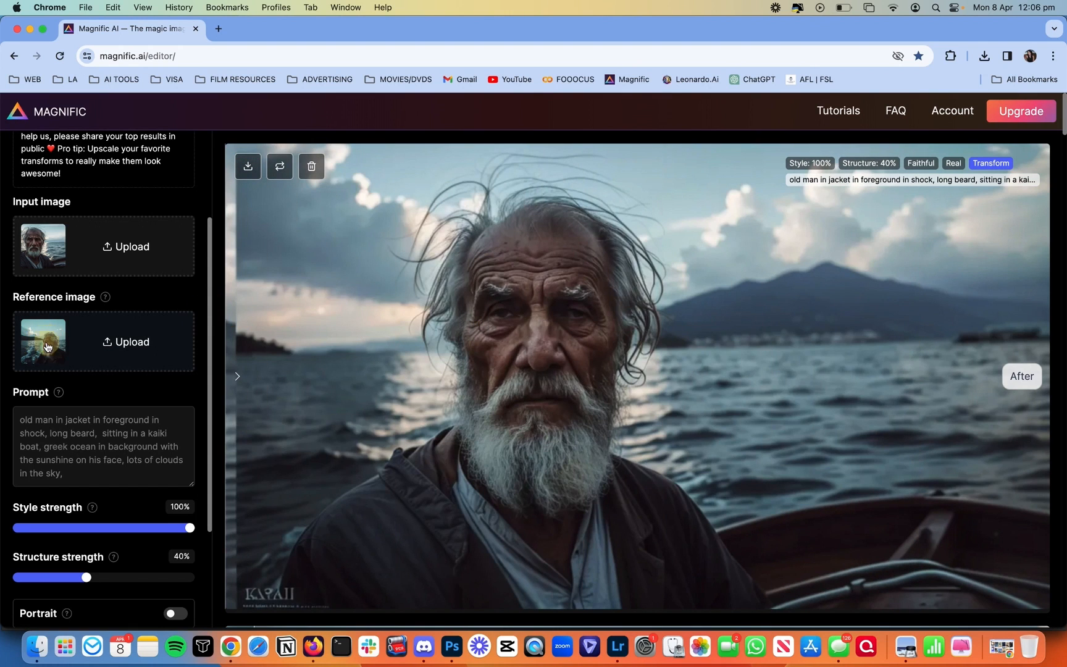
click(270, 346)
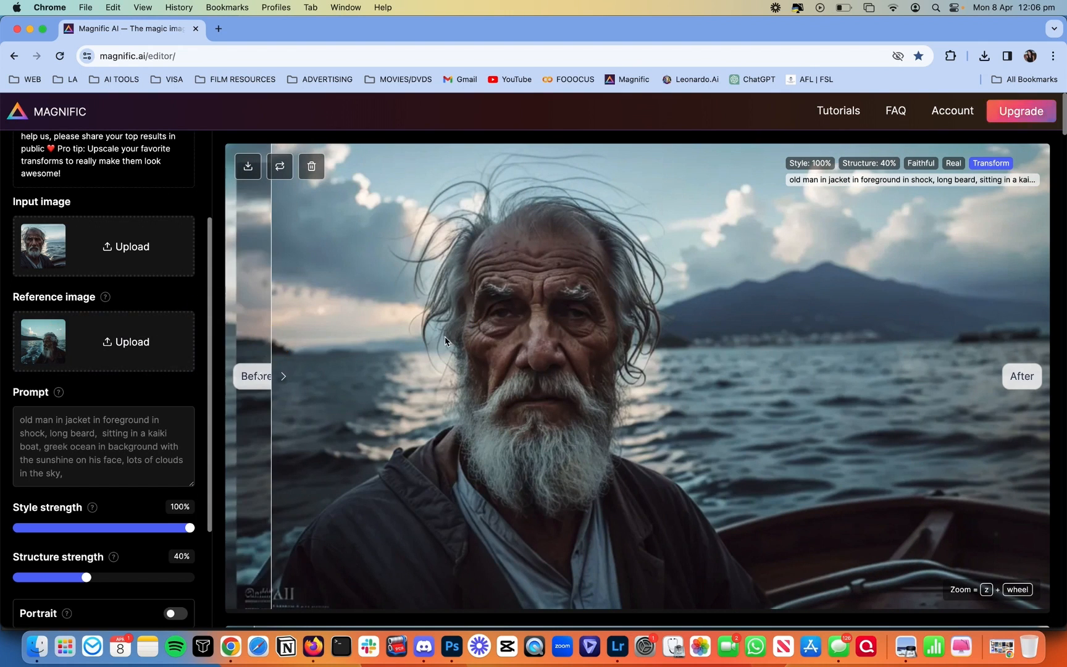
drag(276, 264, 252, 254)
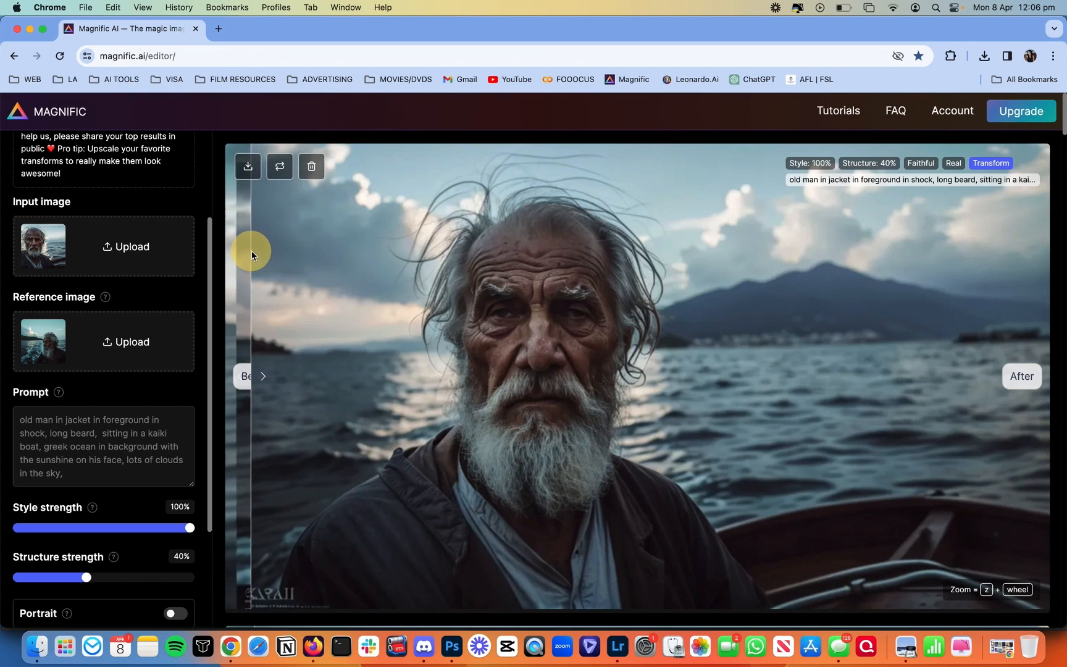
Step: Add 'eyes looking to the left,' after 'long beard,' in the prompt, regenerate, and compare with the original
click(104, 435)
text(eyes)
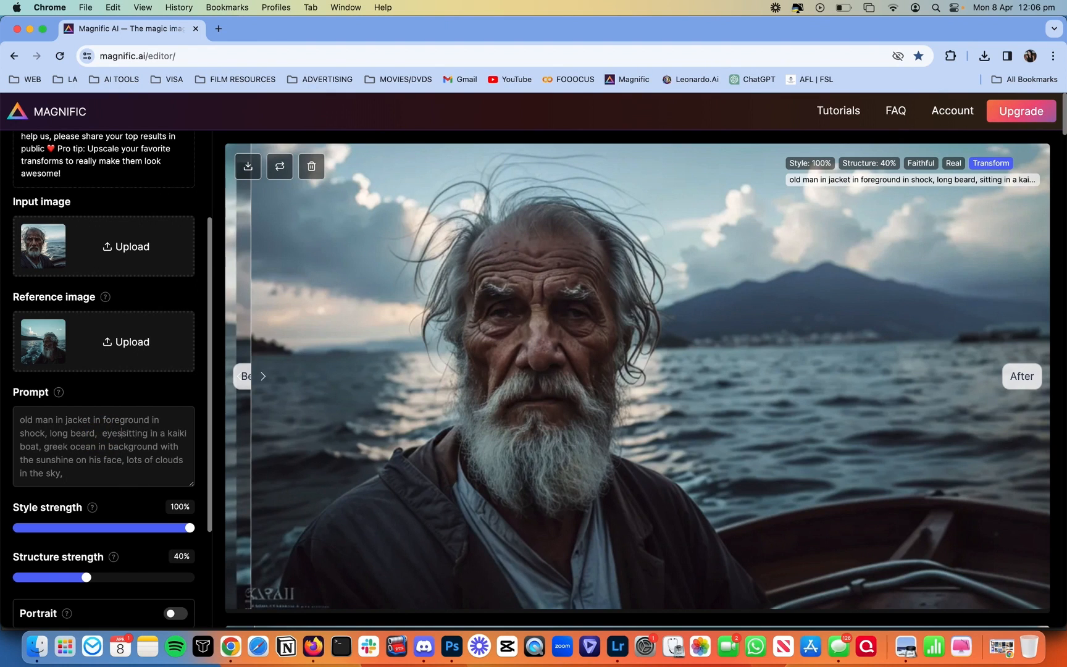
text( looking)
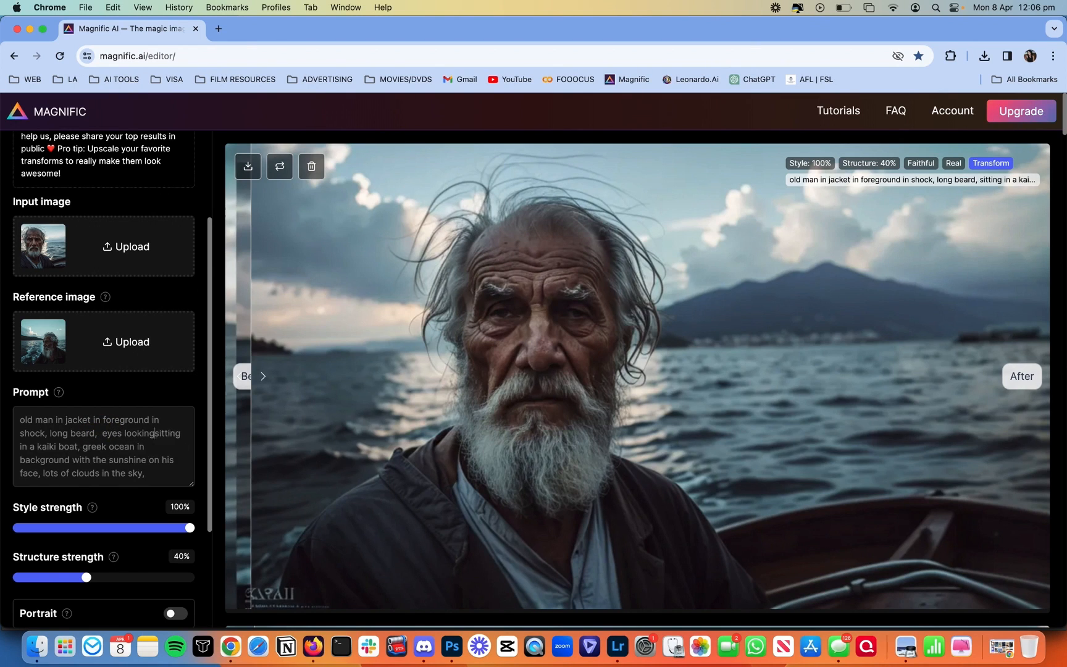
text( to the lef)
text(t,)
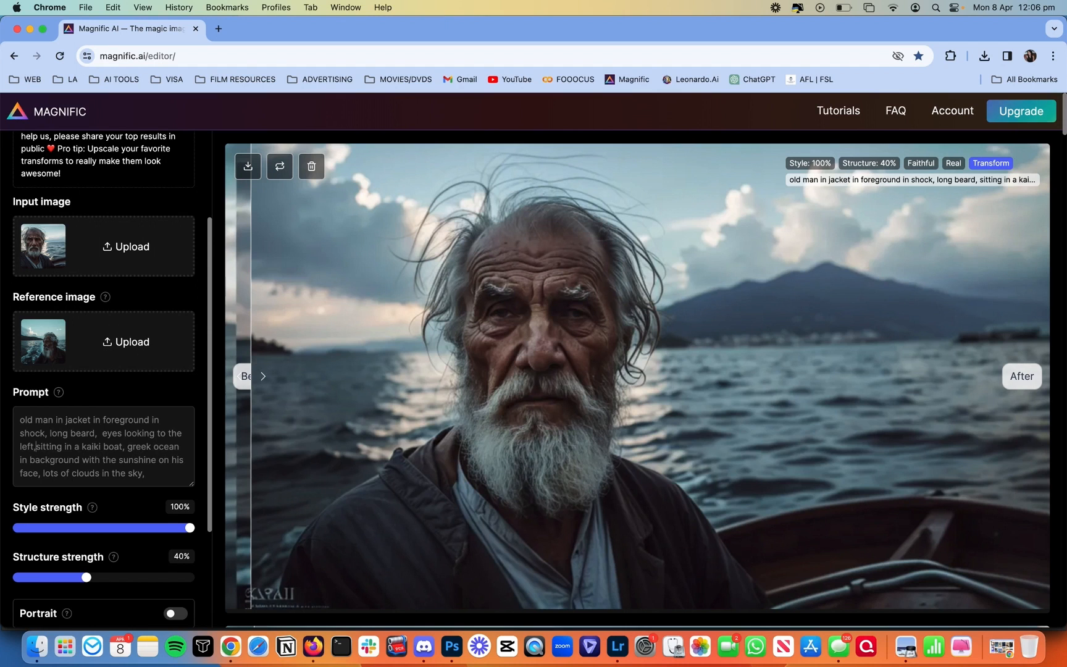
scroll(91, 588, down, 5)
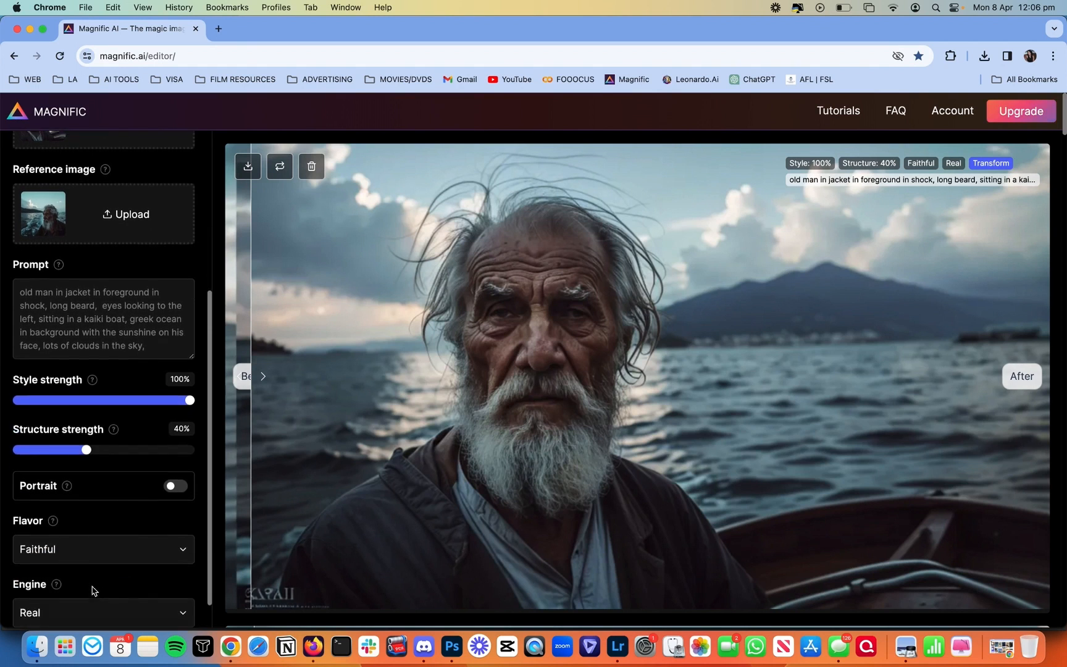
click(66, 579)
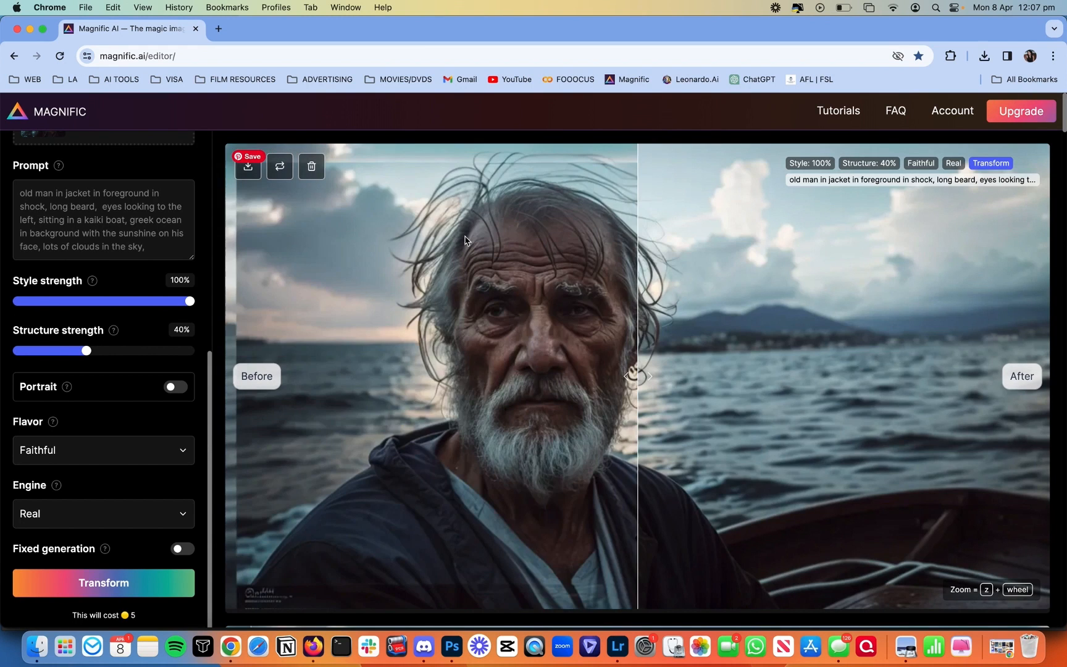
drag(634, 374, 221, 364)
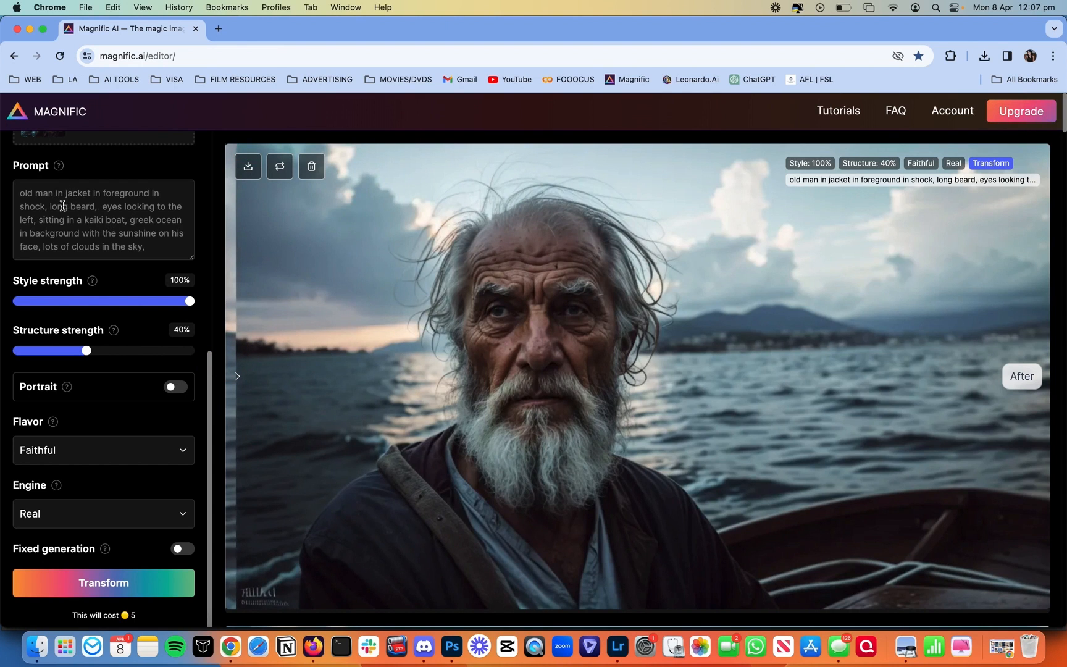
drag(509, 409, 212, 463)
scroll(578, 499, down, 1)
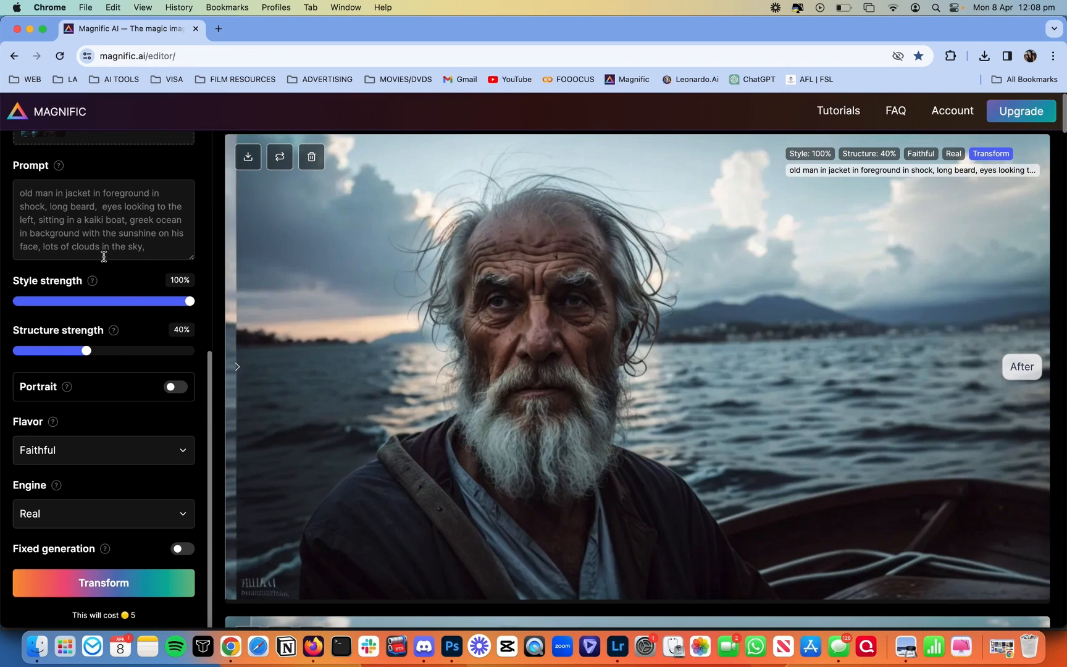
scroll(105, 254, up, 3)
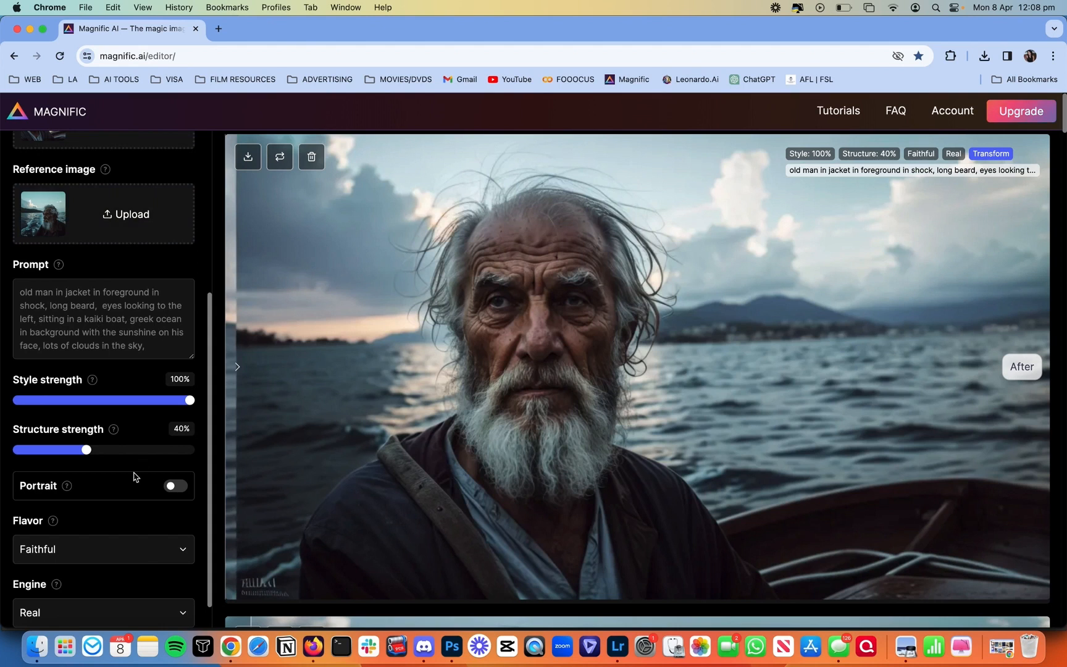
Step: Download the latest portrait, switch Magic spell to Upscale, and load the portrait from Downloads as input
click(246, 158)
scroll(150, 211, up, 5)
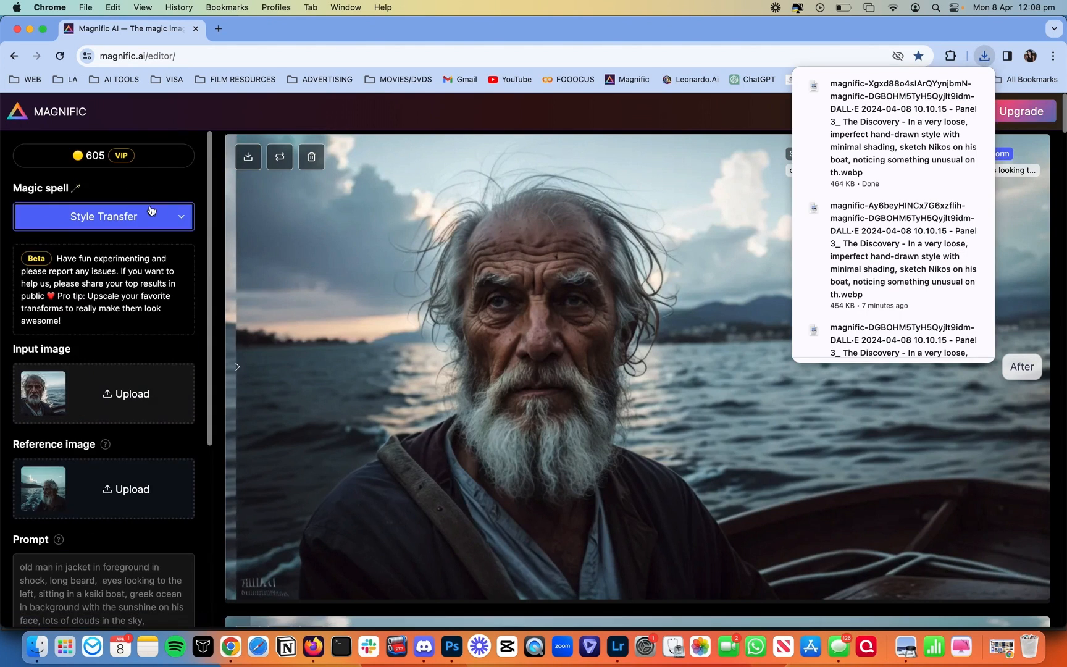
click(107, 227)
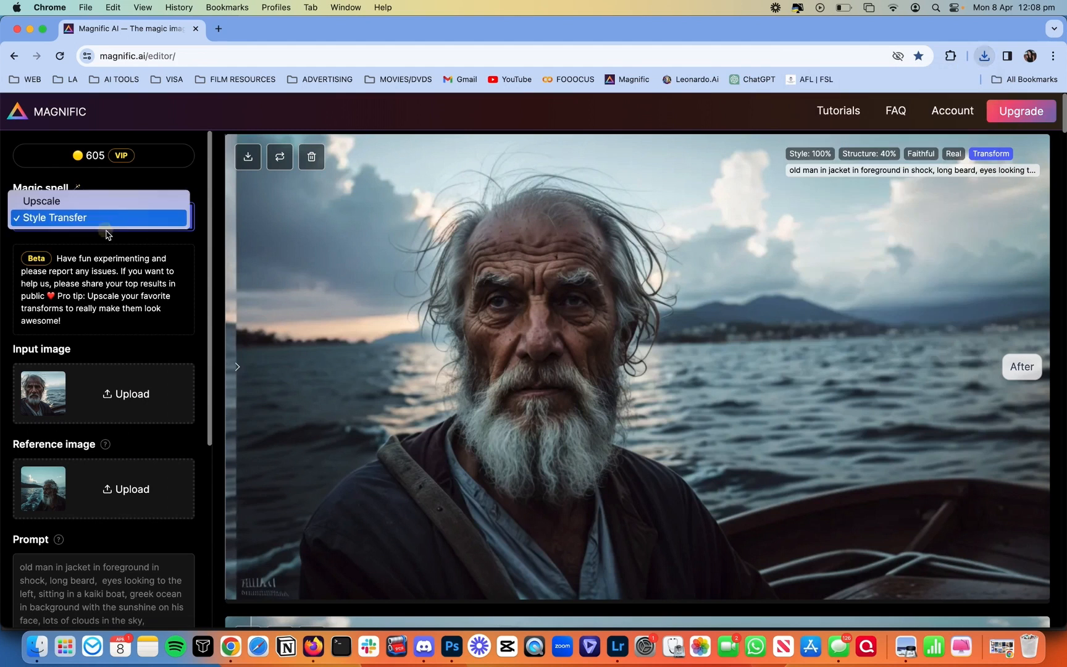
click(91, 201)
click(37, 646)
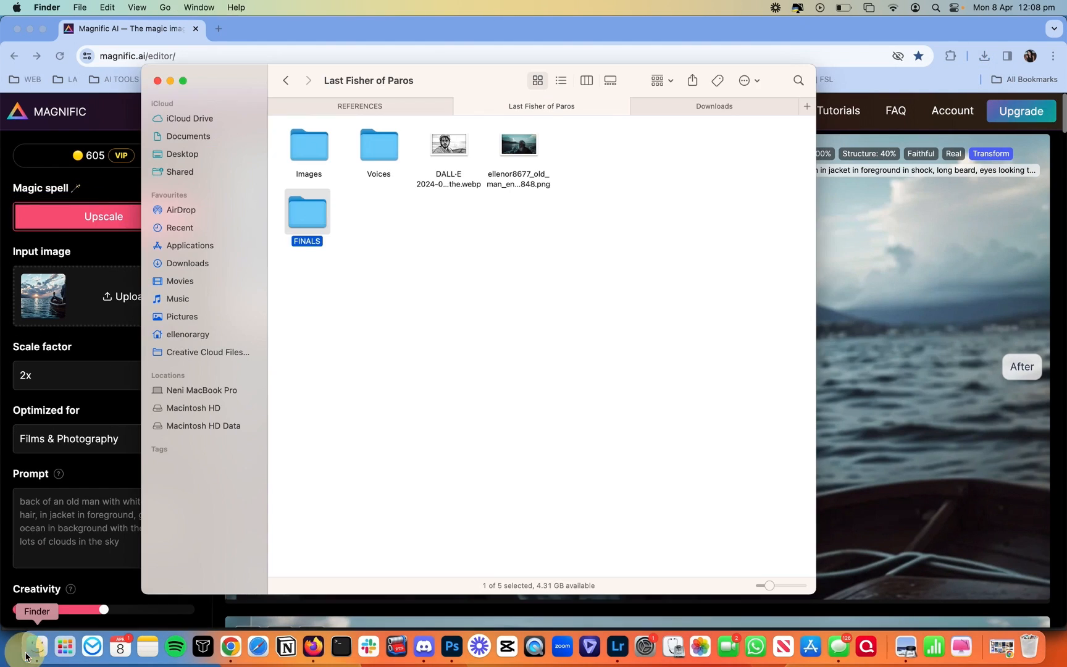
click(704, 110)
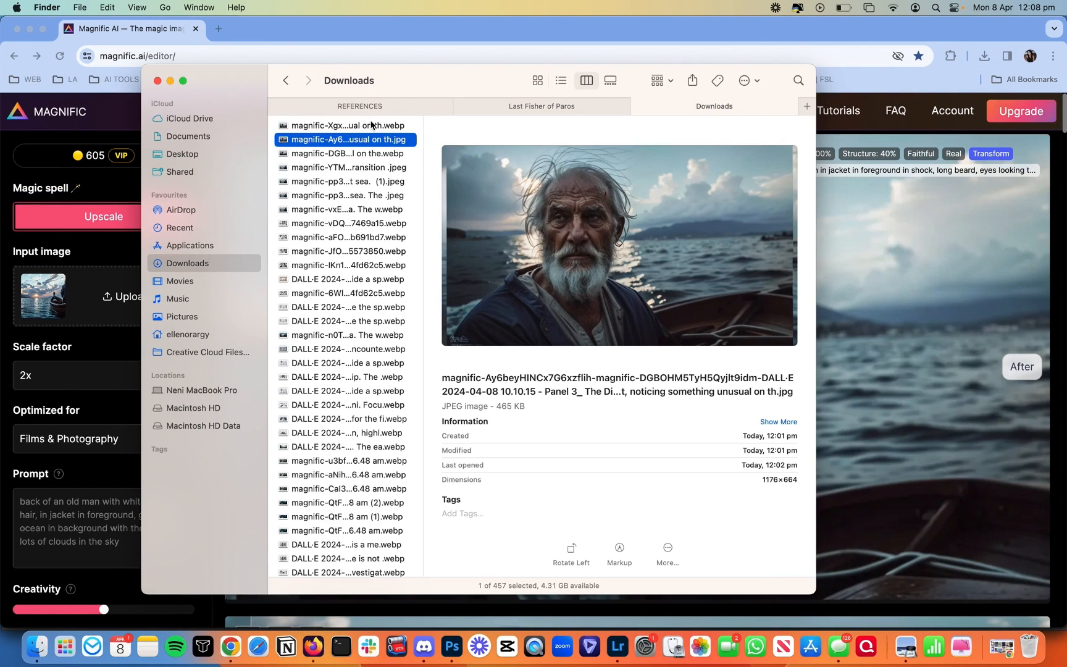
drag(371, 126, 70, 304)
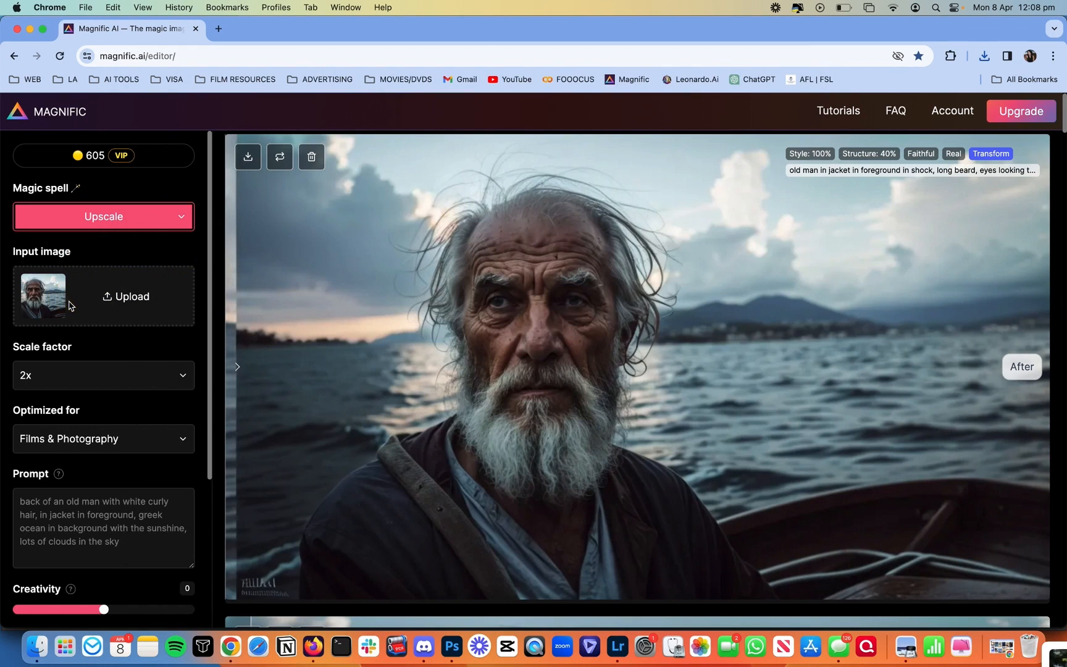
Step: Paste the previous old-man-in-shock caption as prompt, set Fractality to 1, and upscale 2x
scroll(70, 304, down, 2)
click(876, 184)
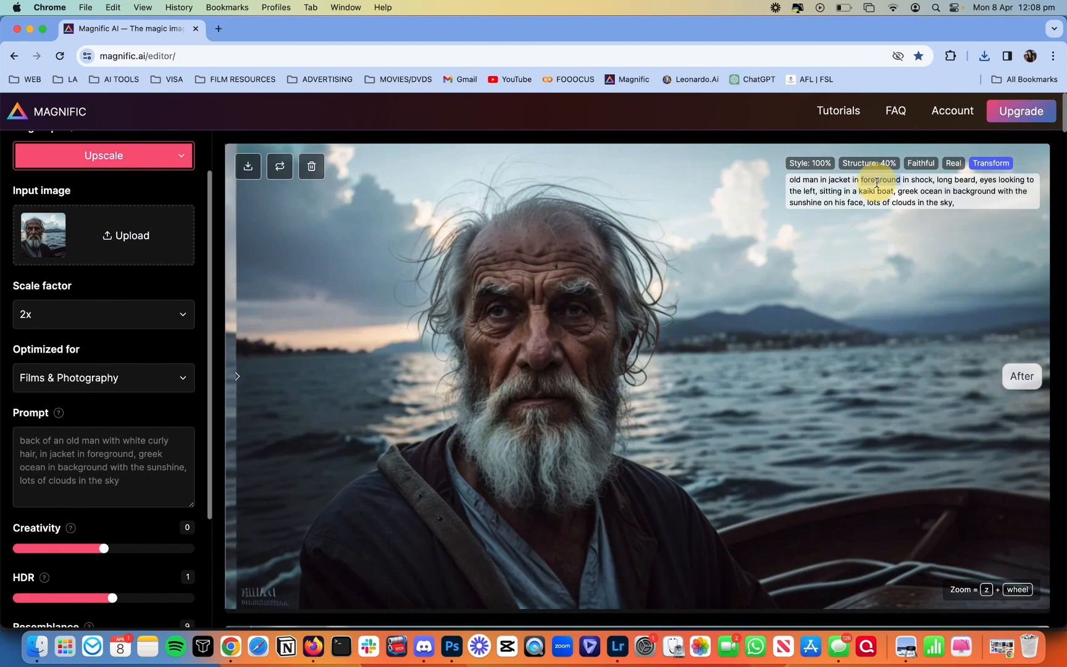
triple_click(877, 183)
key(cmd+c)
triple_click(146, 468)
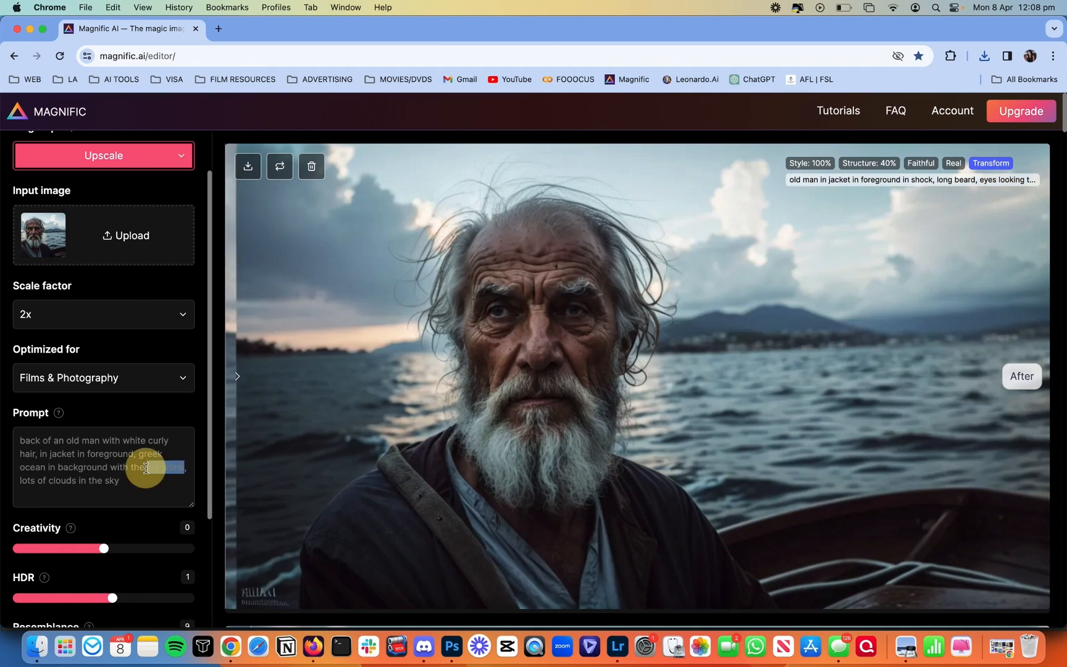
key(cmd+v)
scroll(136, 309, down, 6)
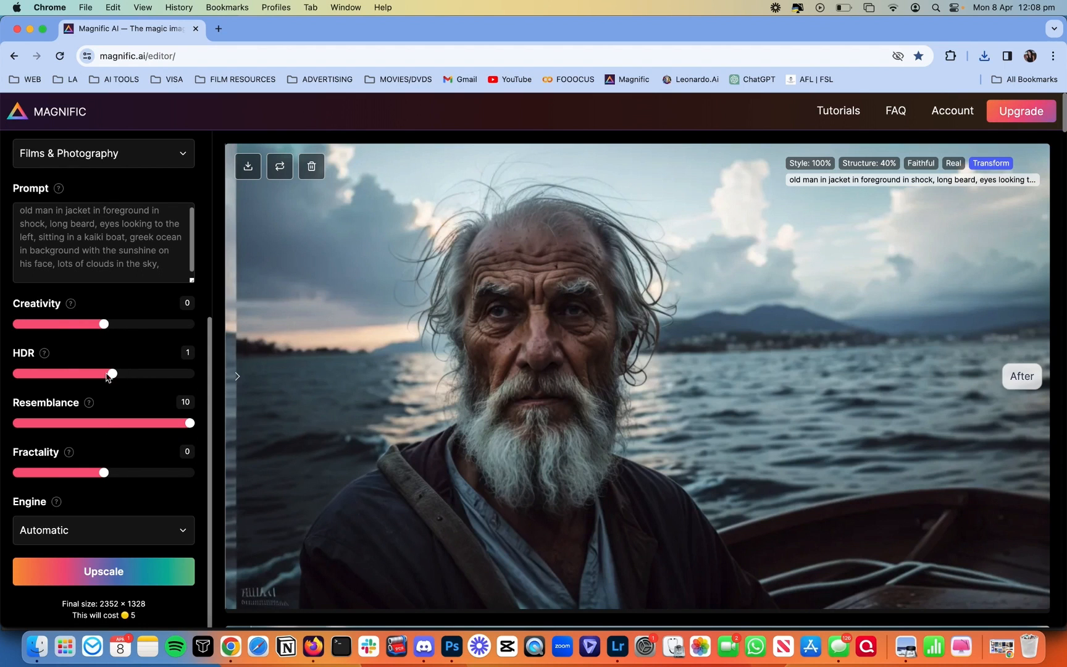
click(113, 473)
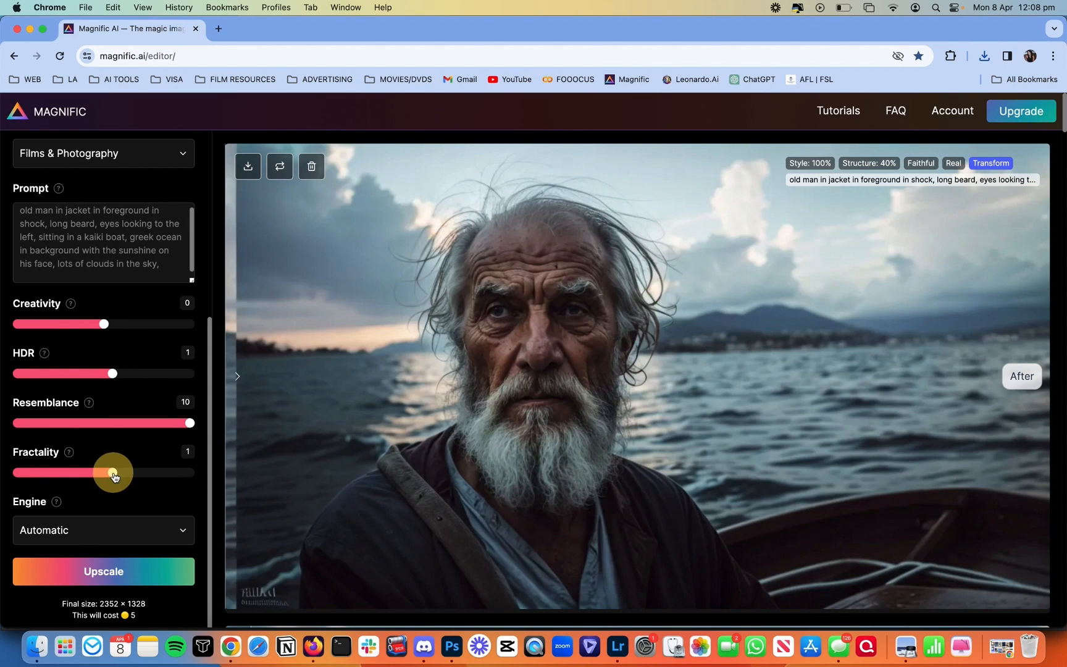
click(126, 564)
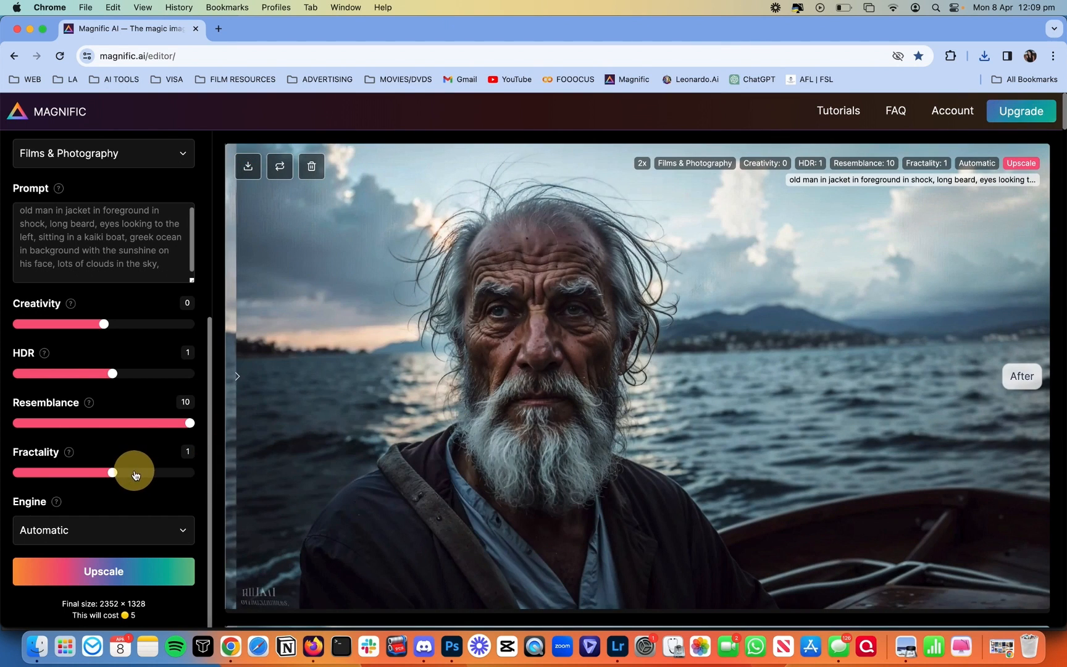
Step: Compare the upscale, download it, and send the file from Finder to Lightroom
drag(282, 485, 254, 498)
drag(408, 512, 739, 385)
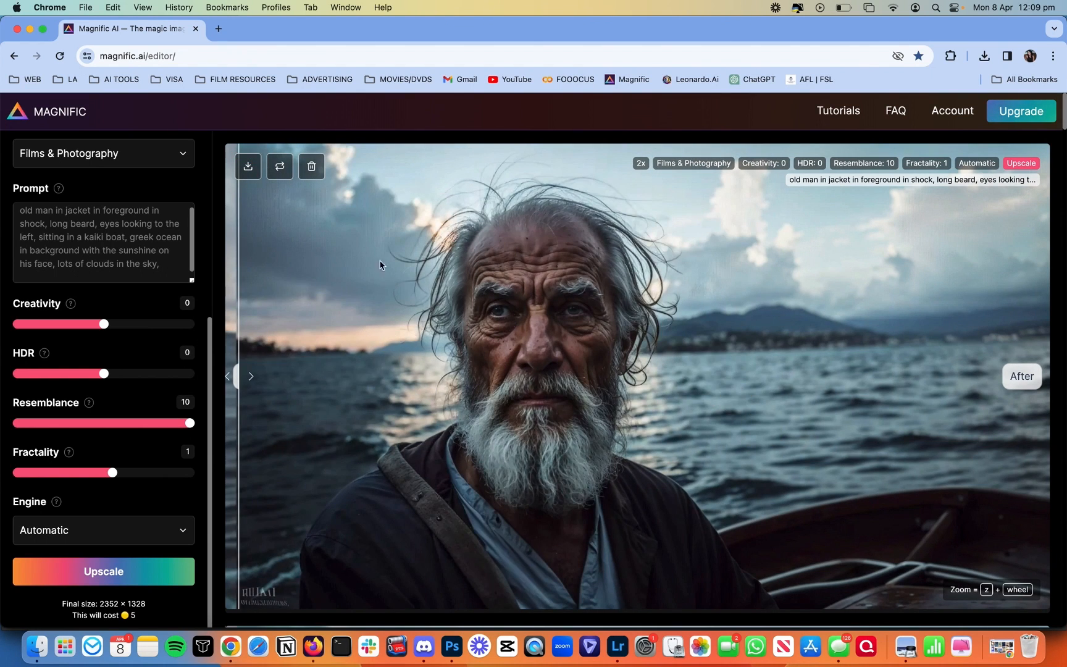
click(258, 172)
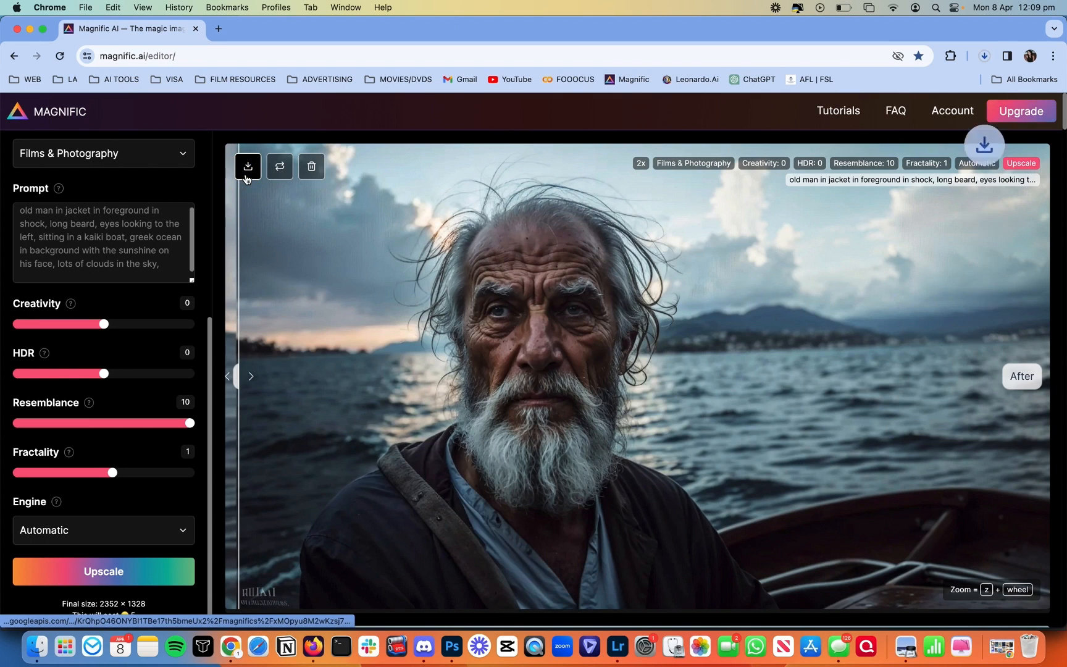
click(946, 86)
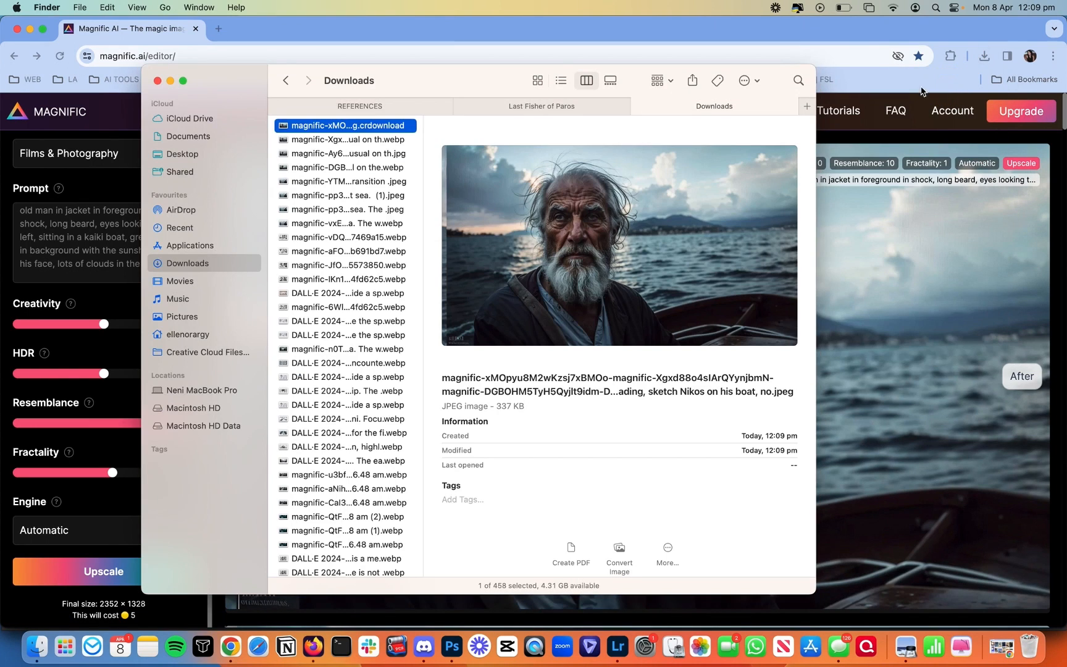
drag(311, 125, 611, 648)
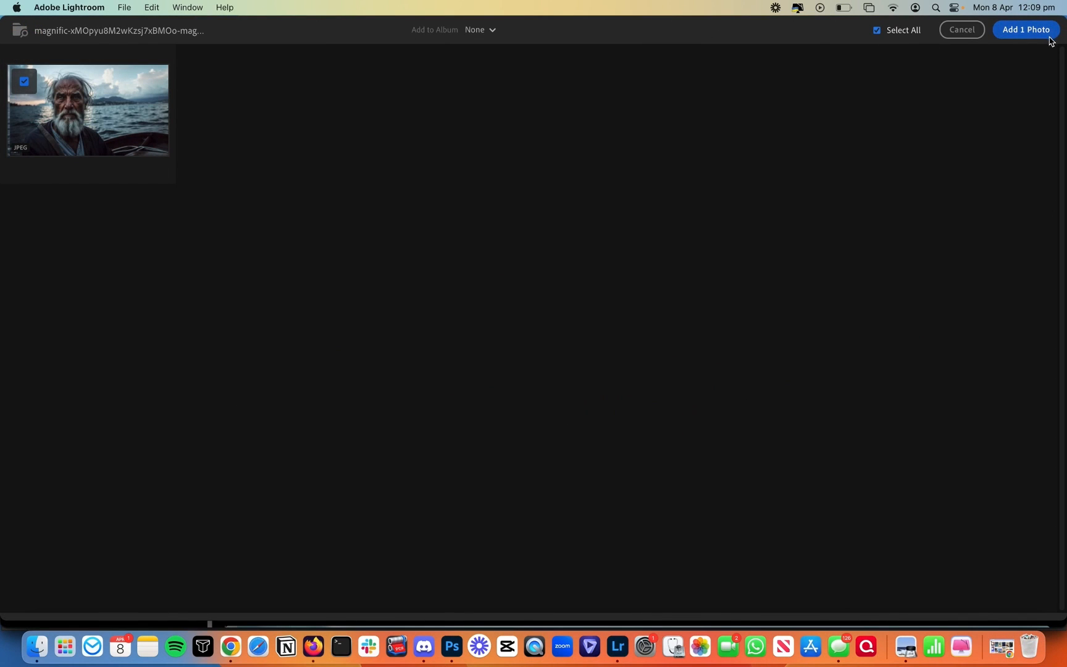
Step: Import the upscaled portrait and crop it to 16 x 9, tightening from the bottom-left corner
click(1026, 30)
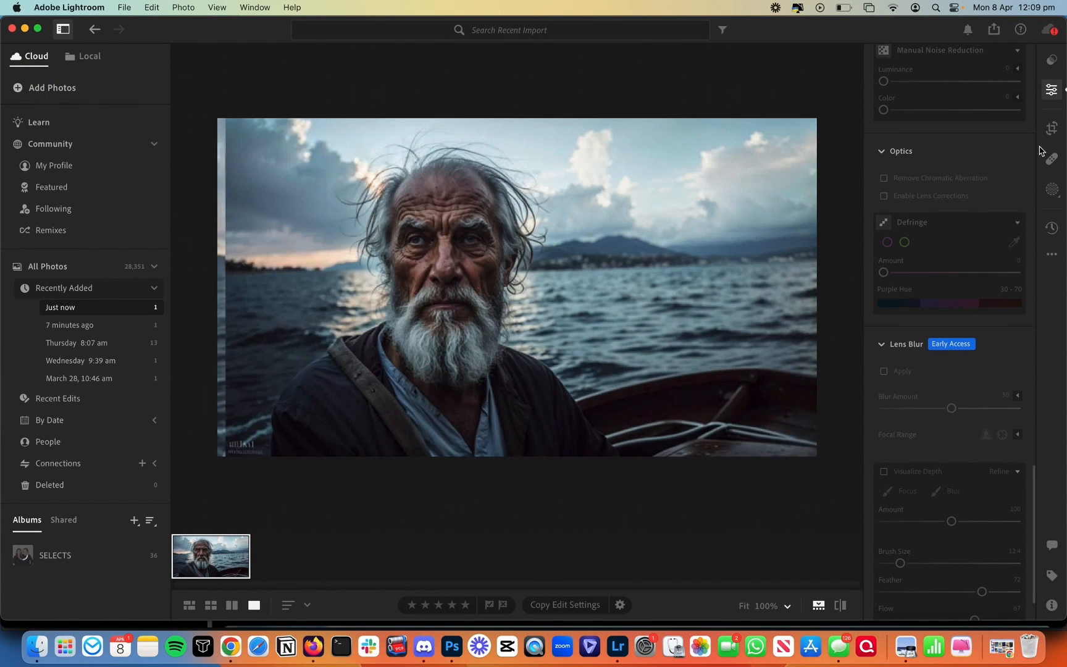
click(1052, 133)
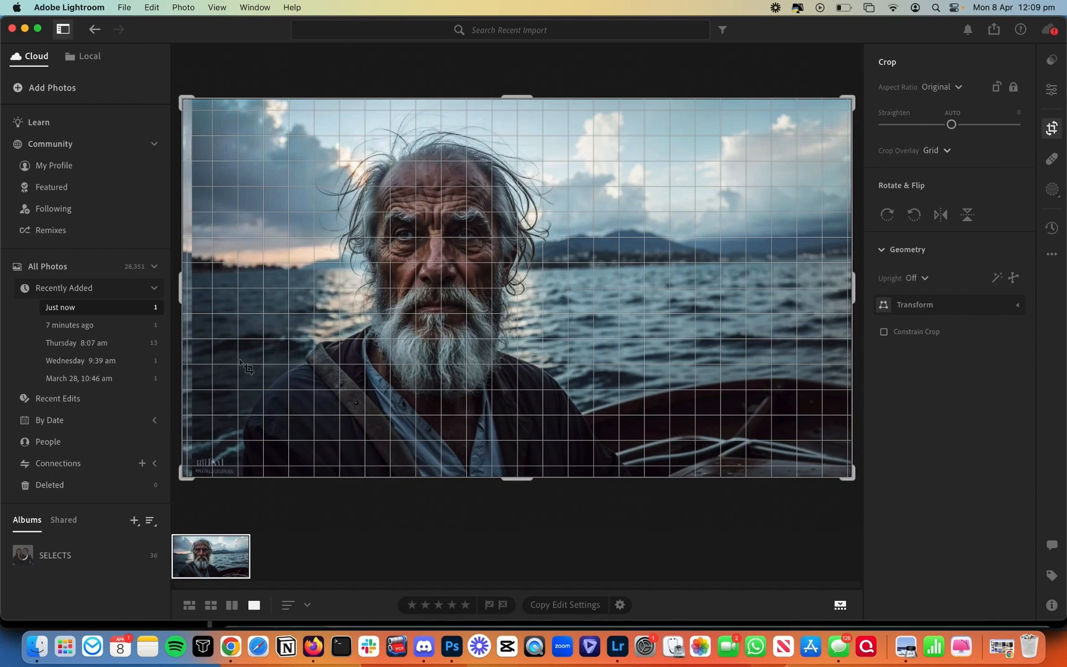
click(941, 86)
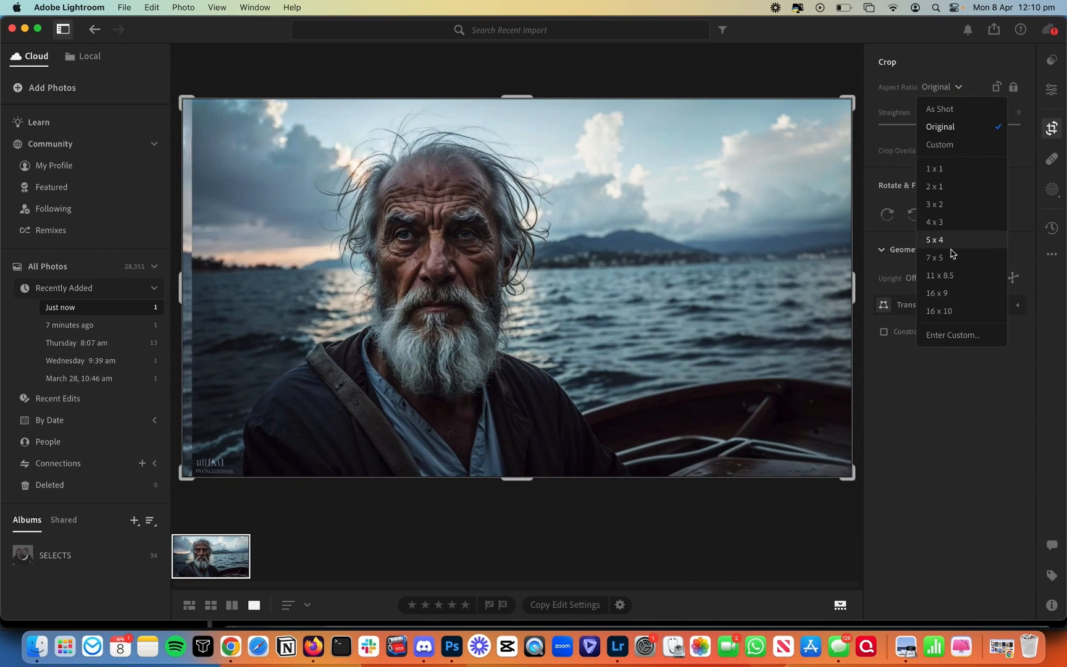
click(944, 293)
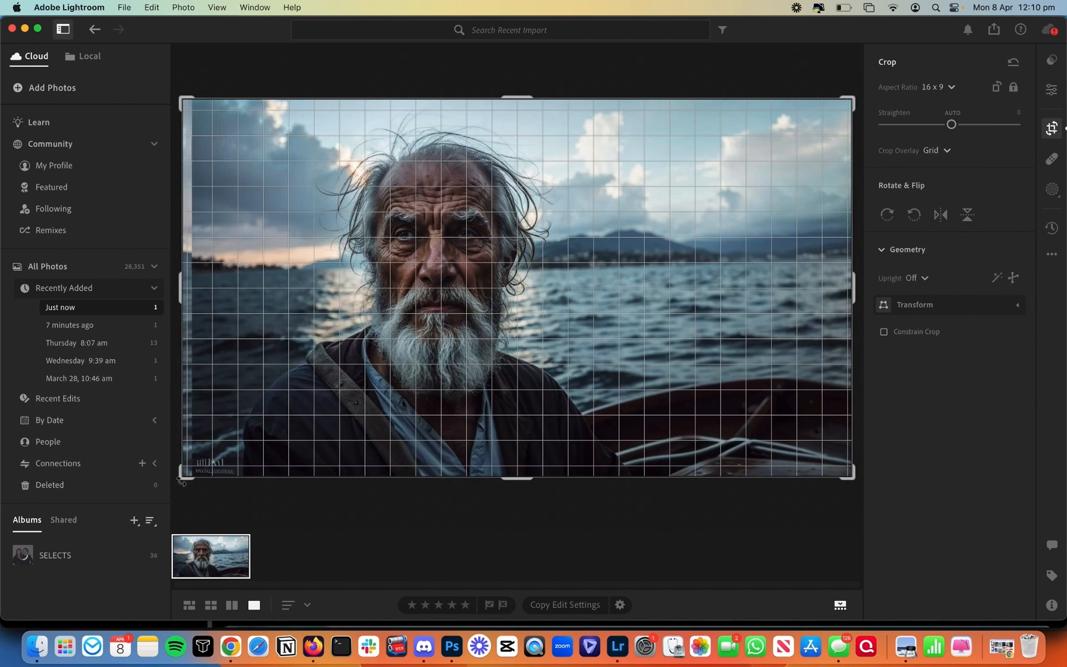
drag(181, 480, 193, 471)
Step: Commit the crop and turn on Lens Blur
key(e)
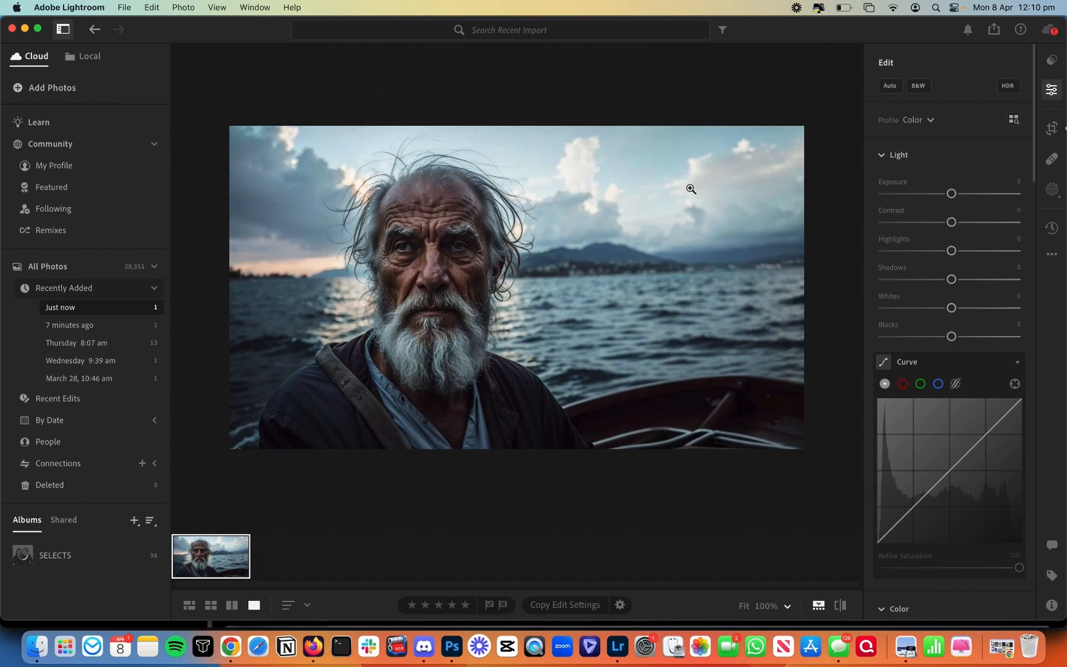
scroll(963, 374, down, 15)
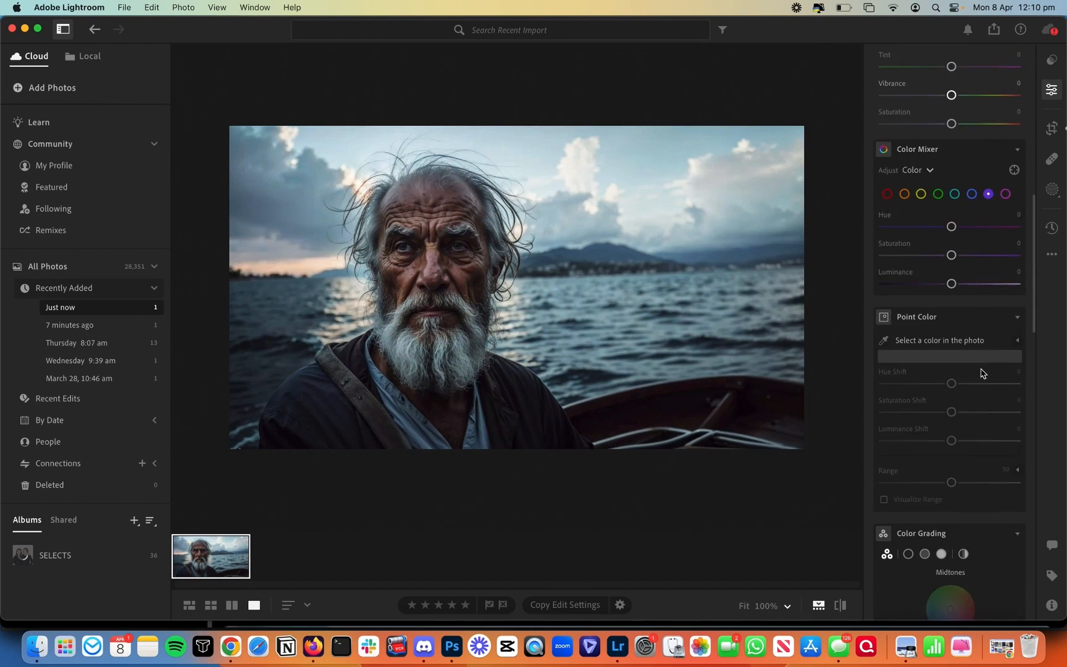
scroll(982, 373, down, 20)
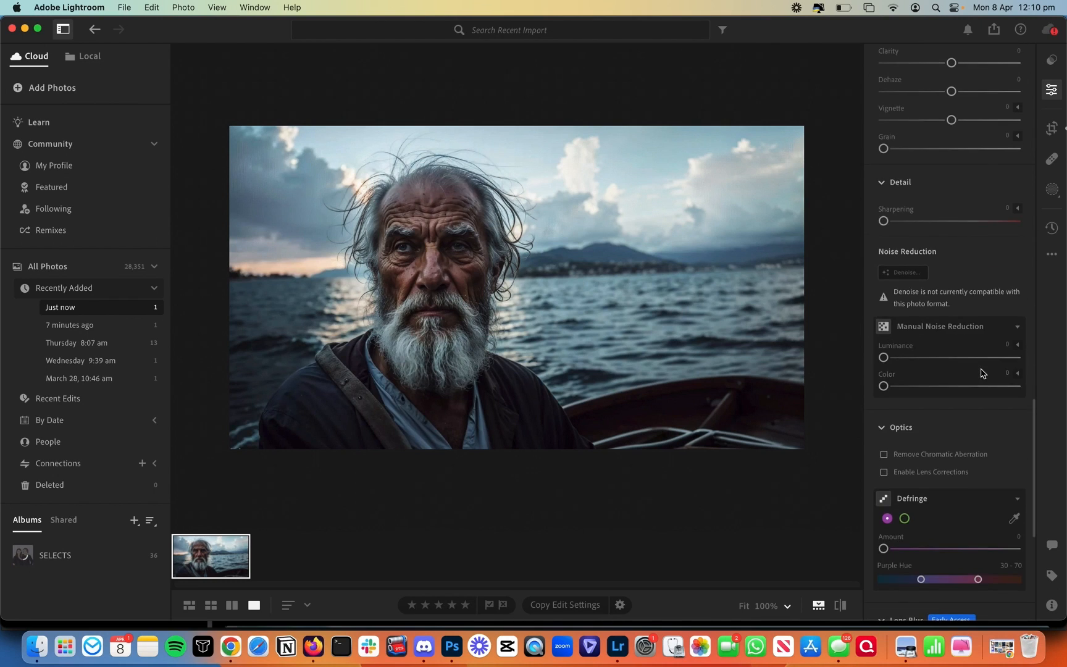
scroll(963, 370, down, 2)
click(884, 364)
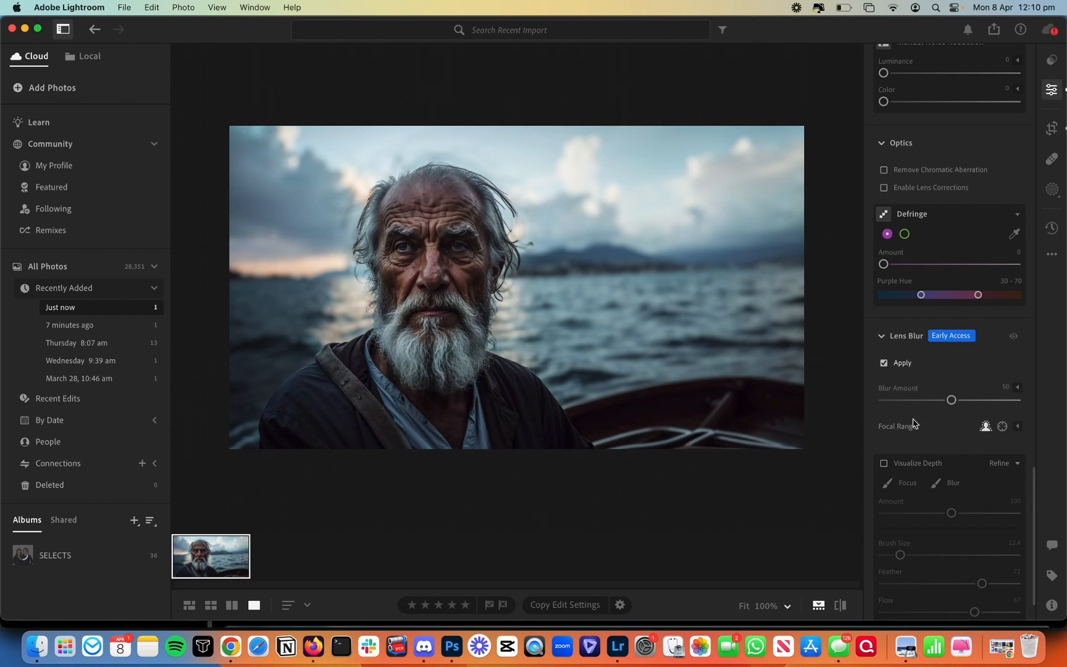
Step: Set Lens Blur amount to 20 and toggle it off and on to compare
drag(902, 404, 911, 403)
click(884, 365)
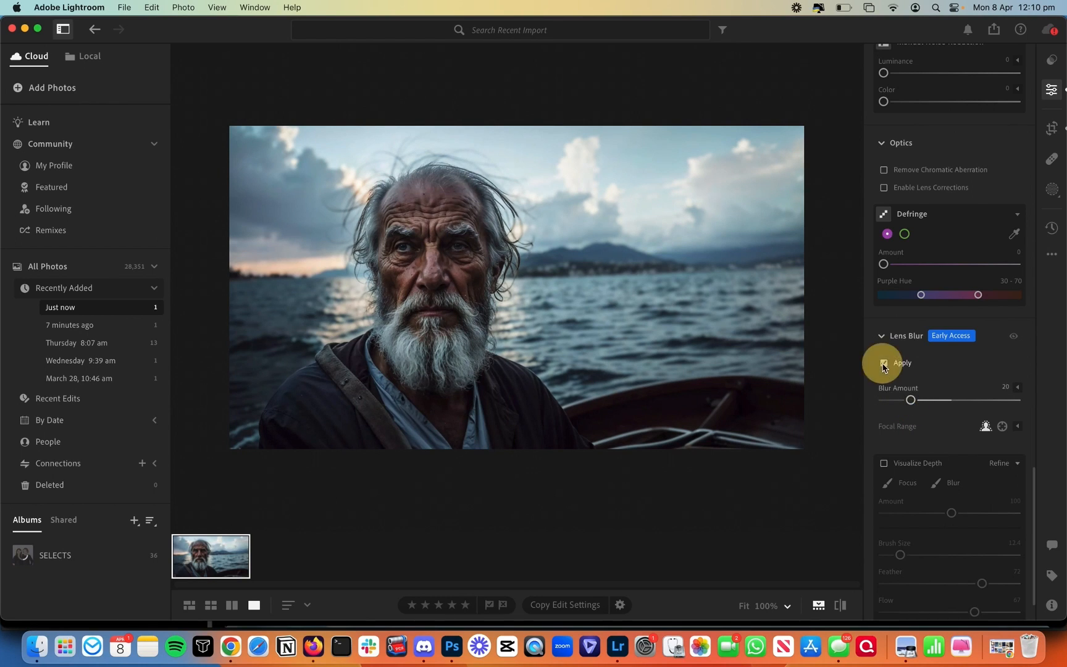
click(883, 365)
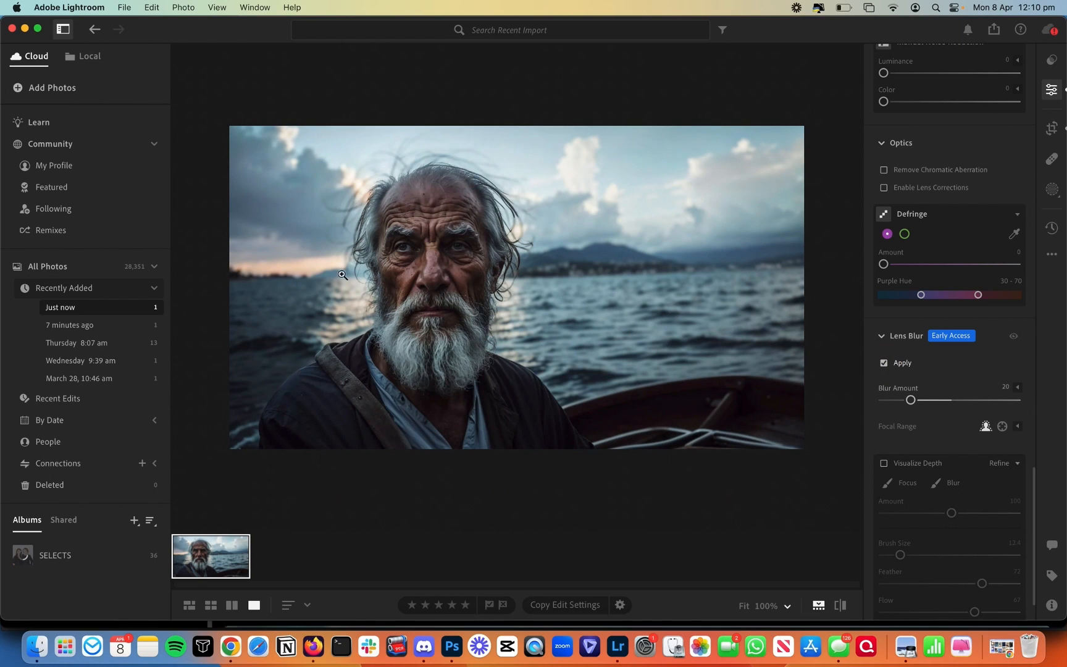
click(883, 365)
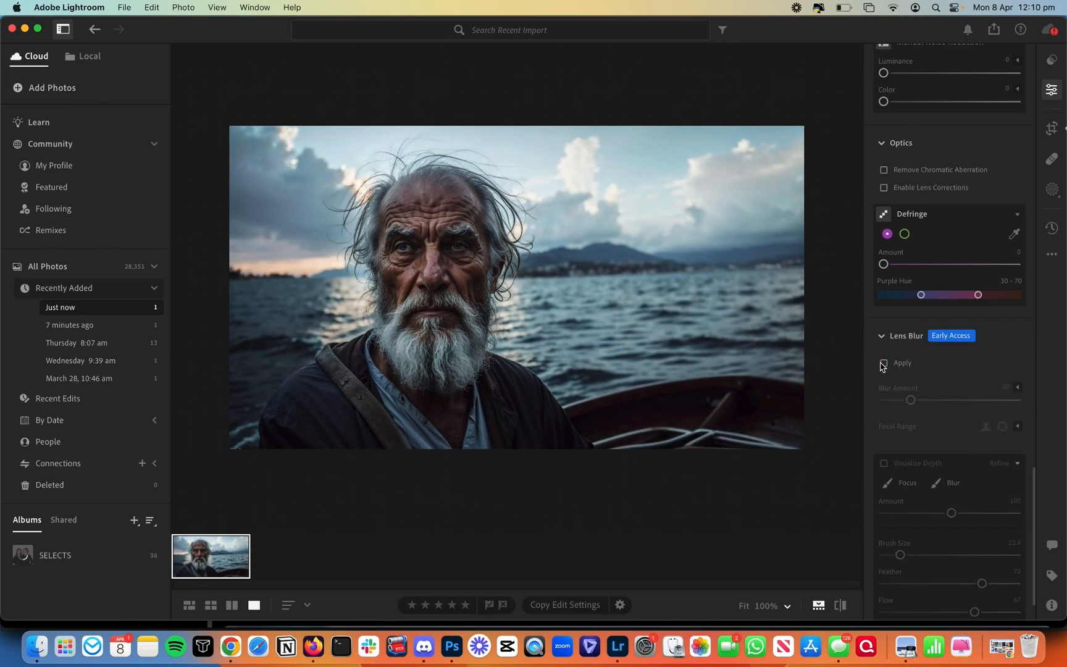
click(884, 364)
click(883, 364)
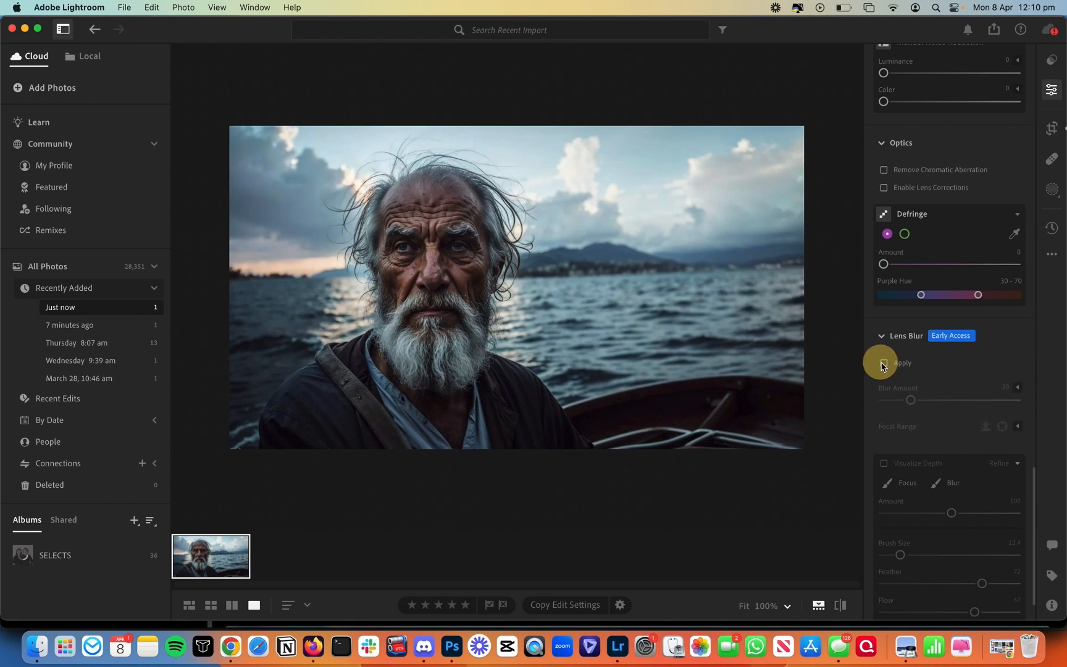
click(883, 364)
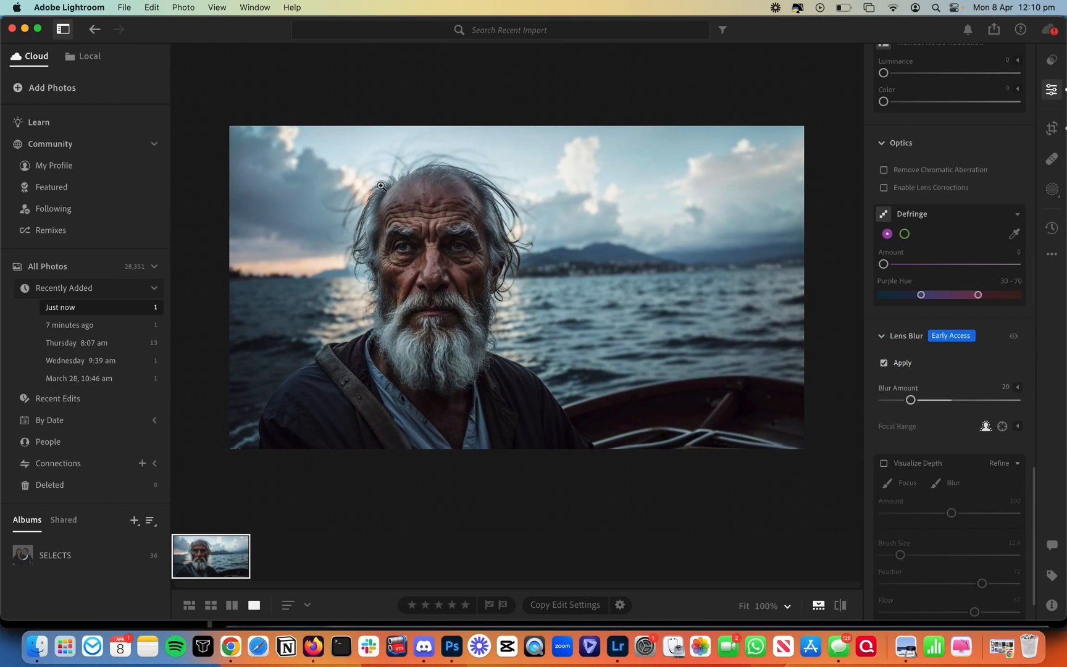
scroll(885, 474, down, 3)
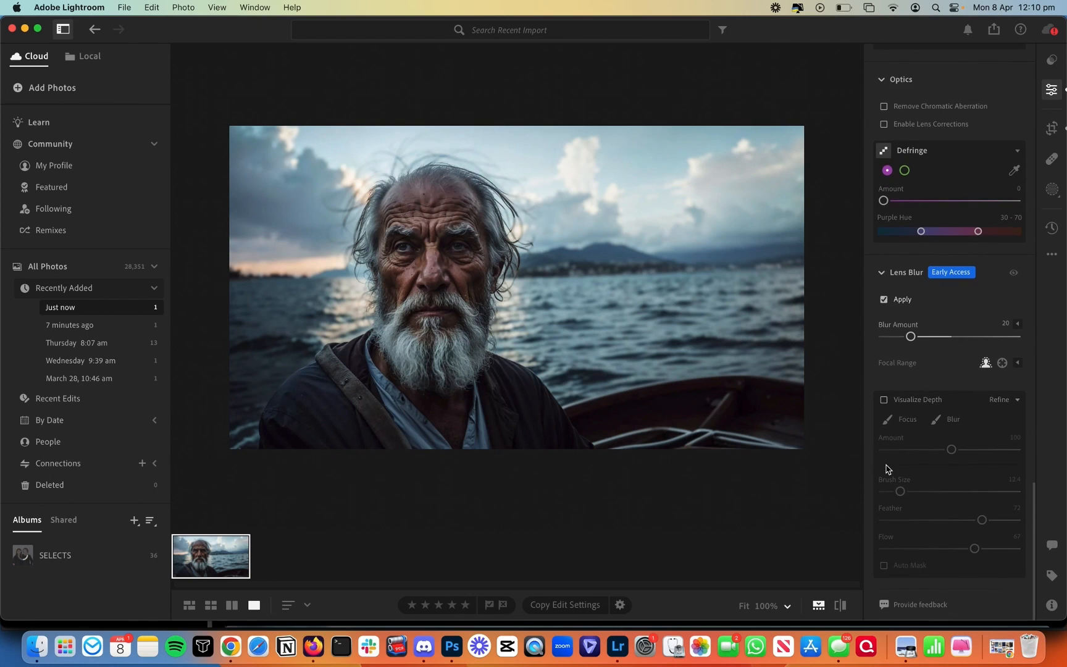
Step: Paint Lens Blur focus onto the old man's hair with a size-2 brush, then hide the depth overlay
click(884, 400)
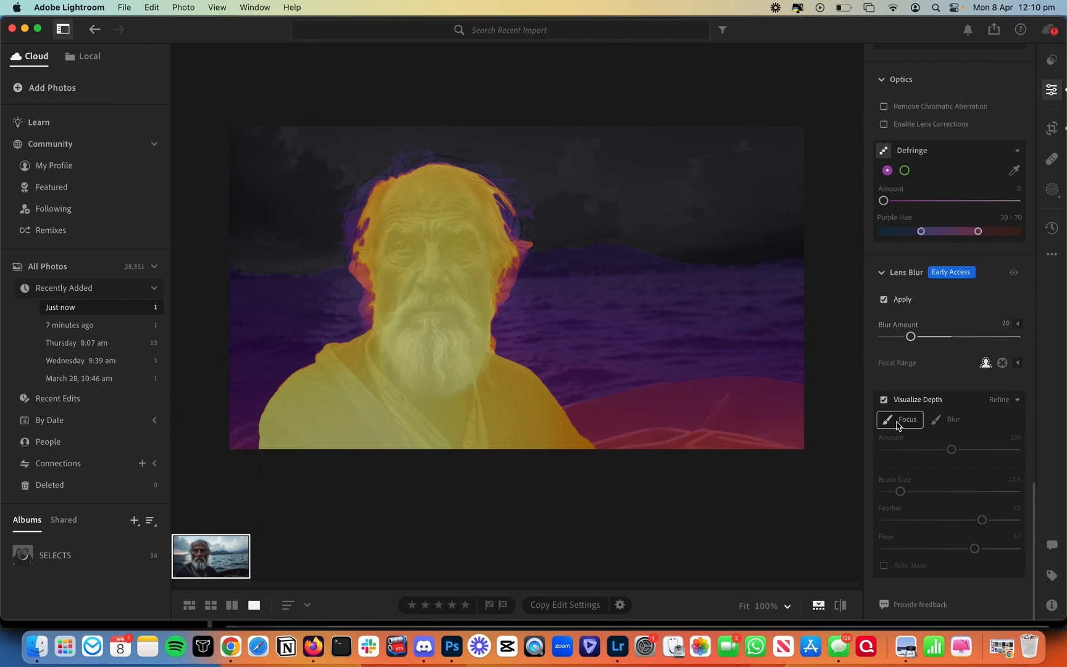
click(899, 424)
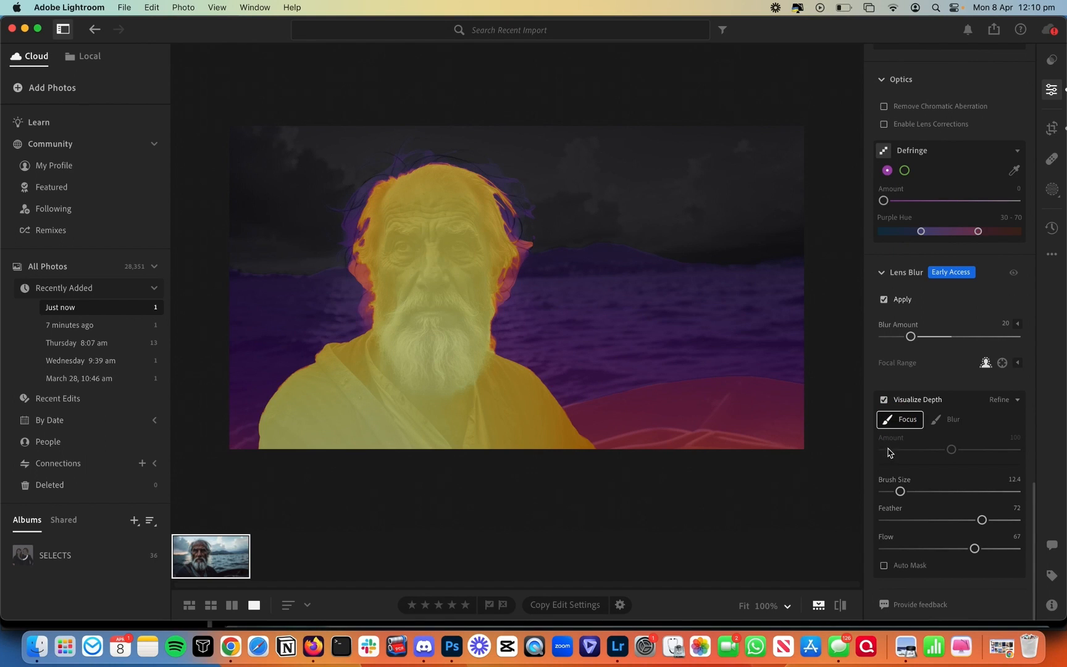
click(887, 492)
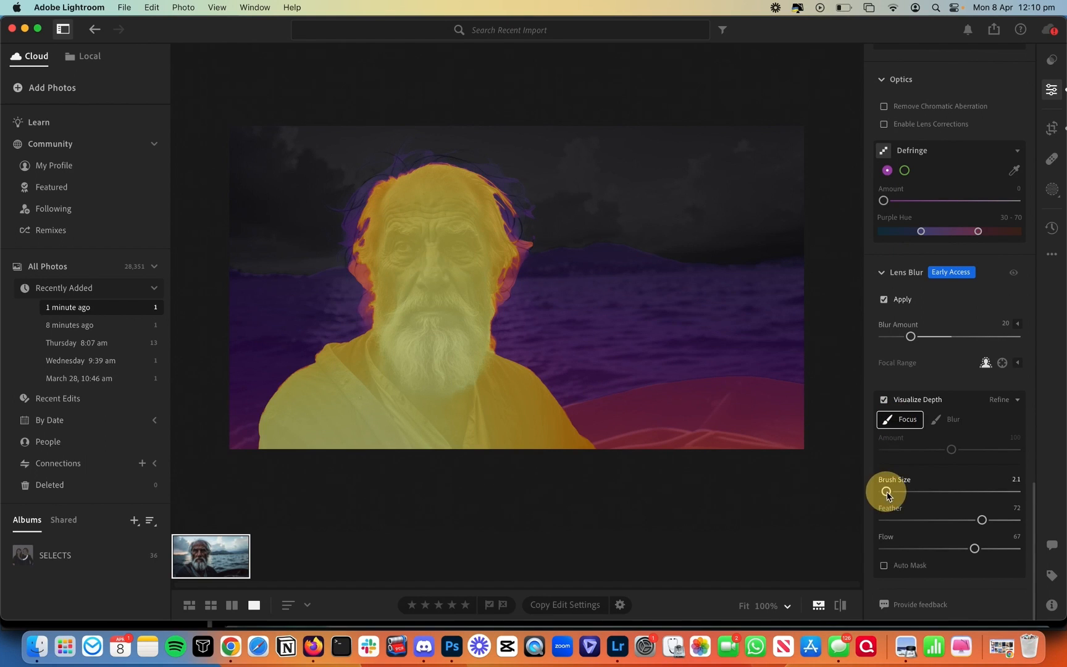
mouse_move(374, 152)
mouse_down()
mouse_move(412, 178)
mouse_move(398, 161)
mouse_move(399, 182)
mouse_move(359, 180)
mouse_move(353, 198)
mouse_move(379, 173)
mouse_move(392, 178)
mouse_move(347, 209)
mouse_move(332, 201)
mouse_move(370, 204)
mouse_move(351, 249)
mouse_move(329, 240)
mouse_move(349, 242)
mouse_move(362, 210)
mouse_move(352, 200)
mouse_move(342, 225)
mouse_move(351, 265)
mouse_move(407, 167)
mouse_move(403, 177)
mouse_move(390, 163)
mouse_move(411, 188)
mouse_move(377, 180)
mouse_move(359, 190)
mouse_move(394, 186)
mouse_move(424, 162)
mouse_move(483, 163)
mouse_move(491, 171)
mouse_move(479, 176)
mouse_move(531, 196)
mouse_move(496, 192)
mouse_move(512, 240)
mouse_up()
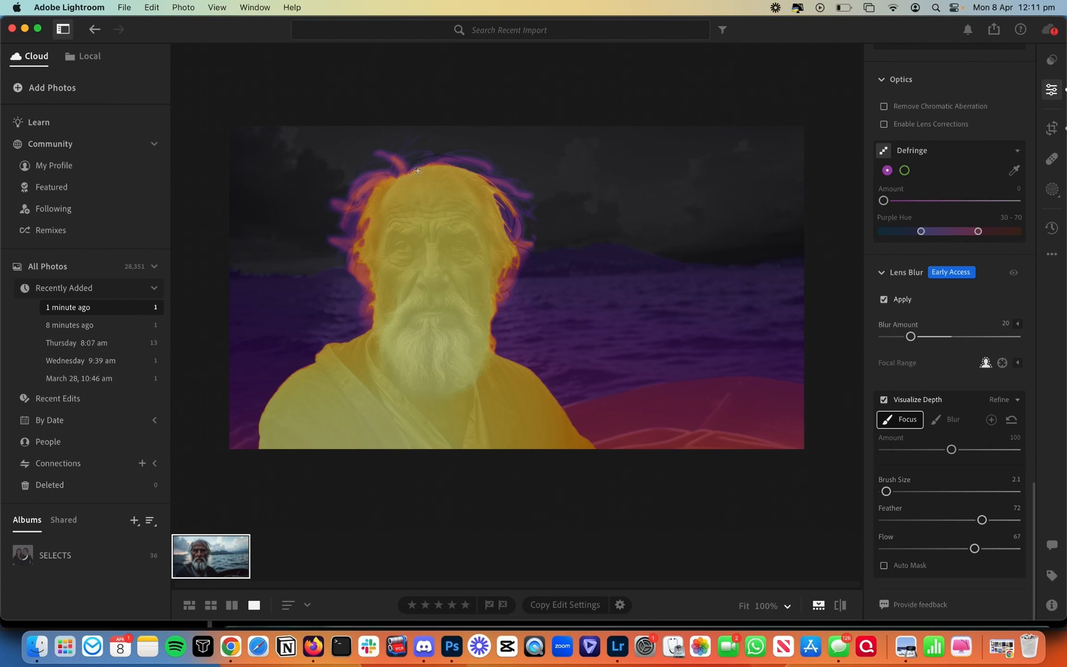
mouse_move(406, 170)
mouse_down()
mouse_move(453, 152)
mouse_move(476, 165)
mouse_move(389, 161)
mouse_move(411, 185)
mouse_move(395, 164)
mouse_move(410, 182)
mouse_move(395, 164)
mouse_move(409, 180)
mouse_move(362, 188)
mouse_move(390, 187)
mouse_move(343, 252)
mouse_move(357, 246)
mouse_move(380, 180)
mouse_move(362, 192)
mouse_move(409, 184)
mouse_move(439, 150)
mouse_move(472, 158)
mouse_move(434, 154)
mouse_move(407, 170)
mouse_move(468, 158)
mouse_move(429, 156)
mouse_move(409, 175)
mouse_move(500, 193)
mouse_move(485, 178)
mouse_move(502, 185)
mouse_move(487, 179)
mouse_move(520, 232)
mouse_move(478, 192)
mouse_move(383, 159)
mouse_move(400, 174)
mouse_up()
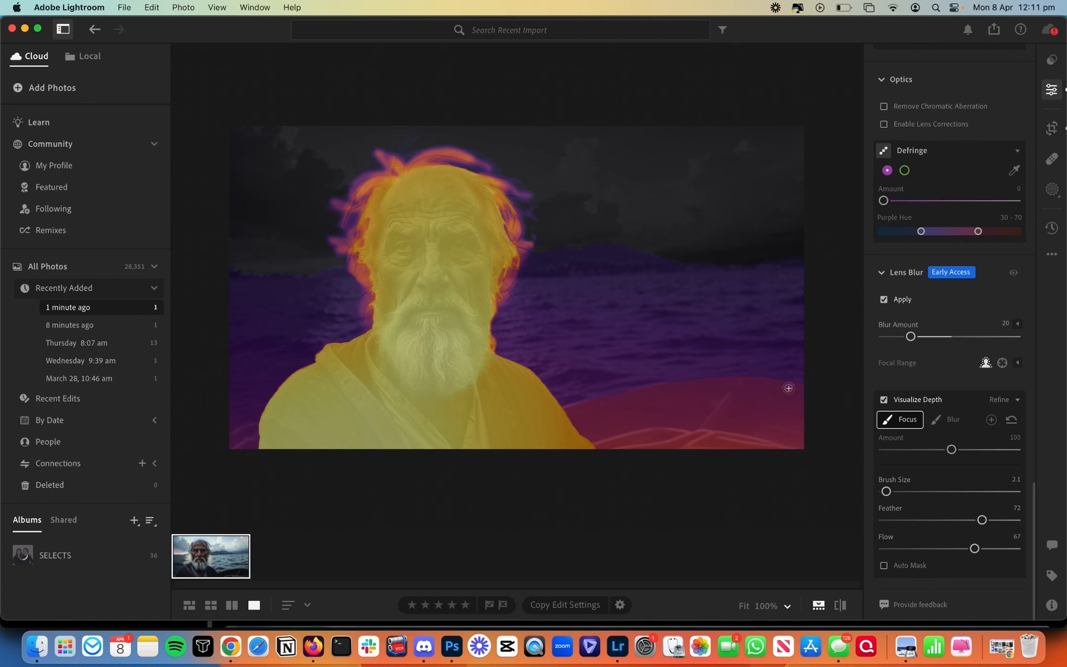
click(884, 400)
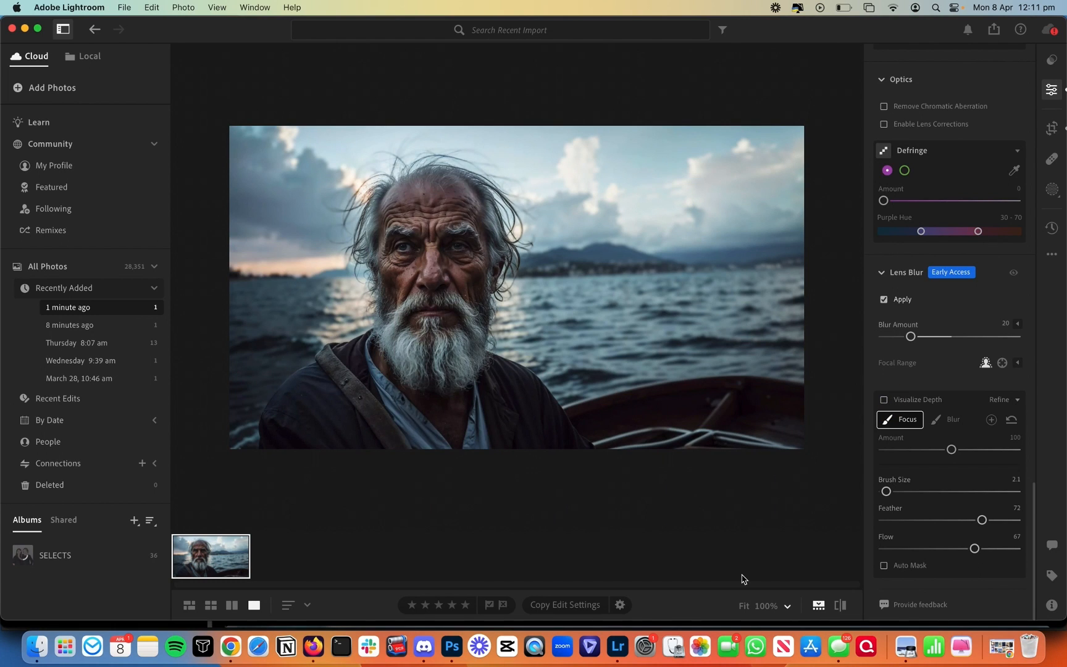
Step: Export the photo as Original + Settings to the Last Fisher of Paros folder
right_click(205, 569)
mouse_move(298, 368)
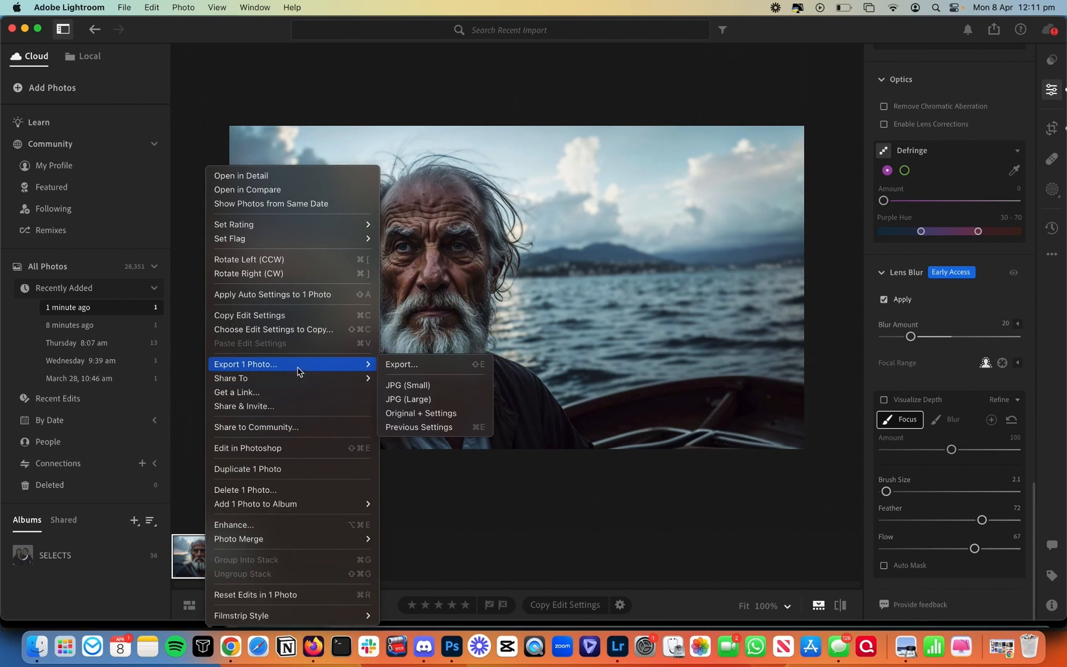
click(437, 411)
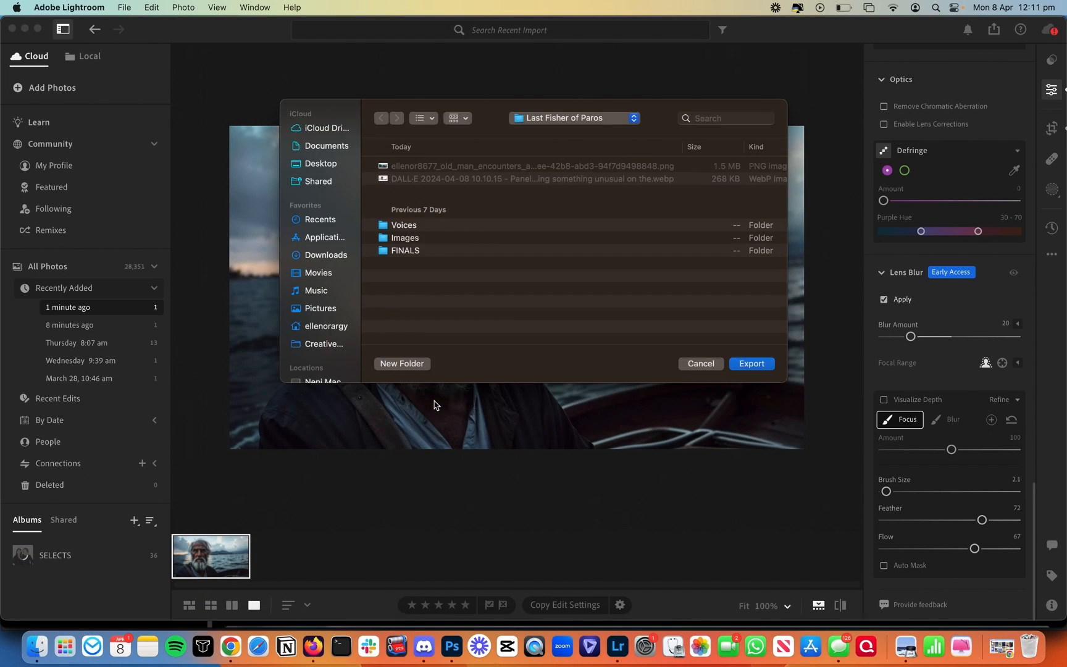
key(Return)
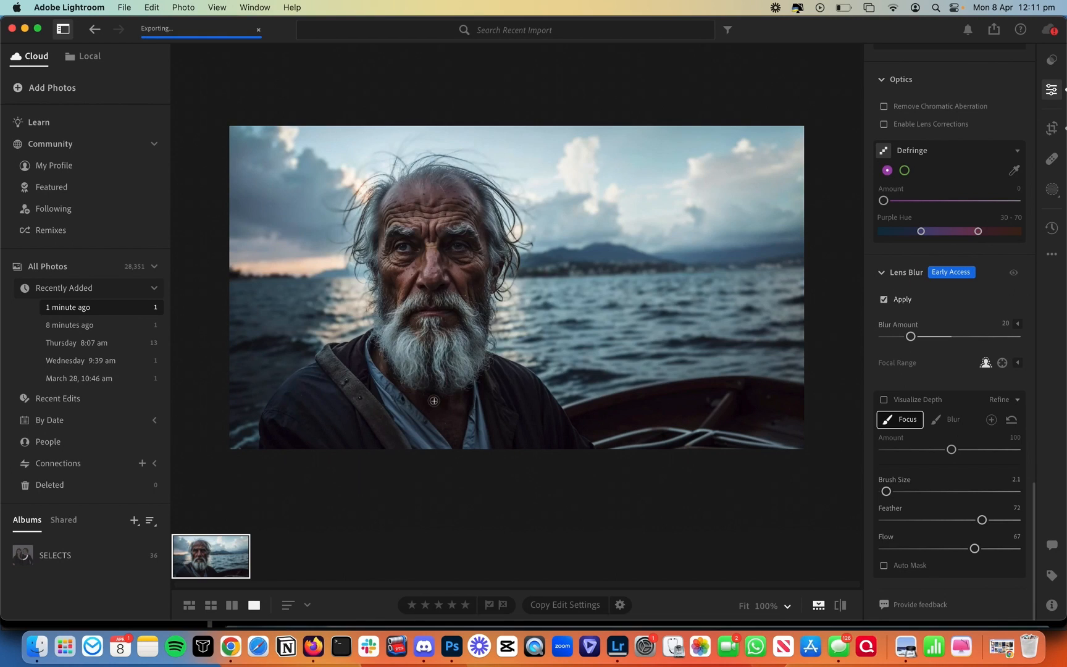
click(36, 646)
Step: Open the Last Fisher of Paros folder and move the PNG file beside the FINALS folder
click(529, 106)
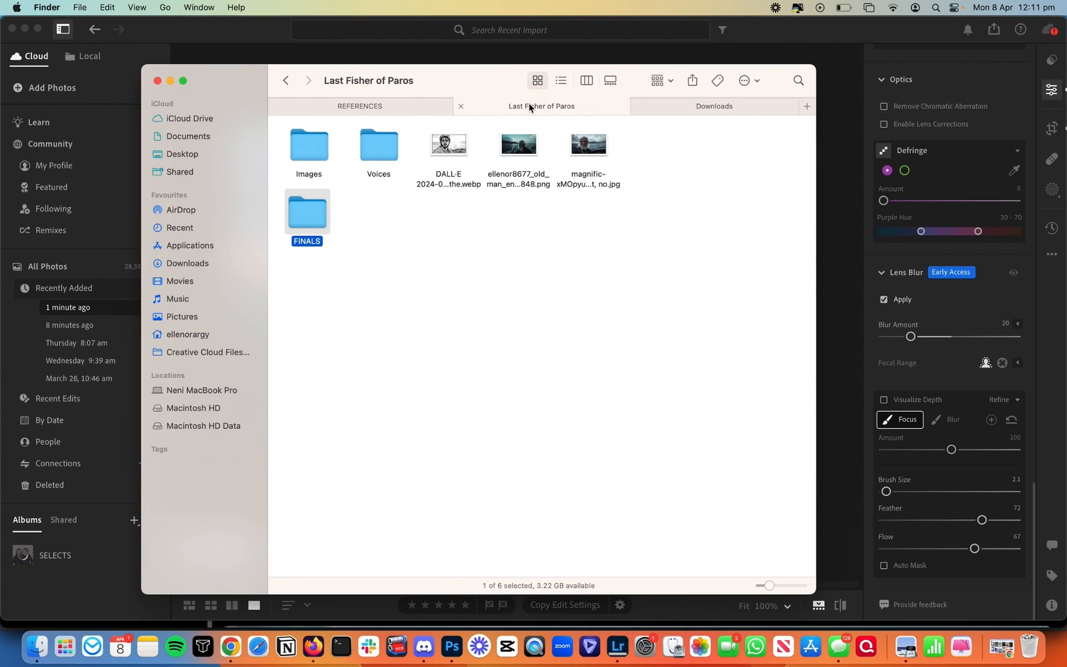
drag(529, 152, 451, 210)
click(451, 160)
key(space)
Step: Quick Look the DALL·E fisherman sketch, flipping back and forth against its Magnific photo
click(447, 150)
key(space)
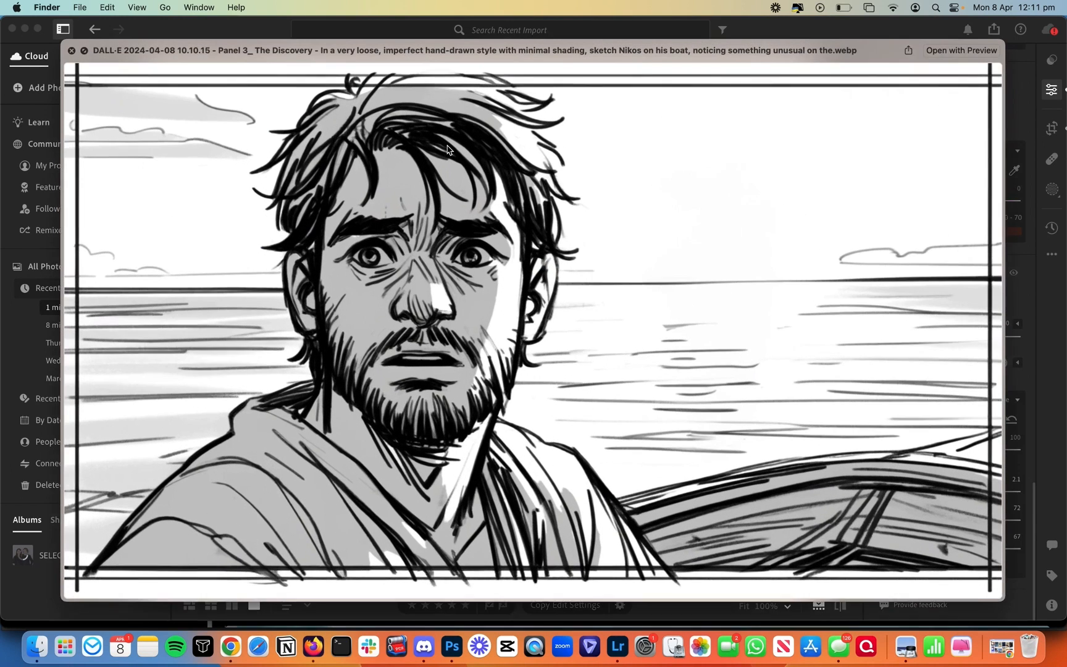
key(Right)
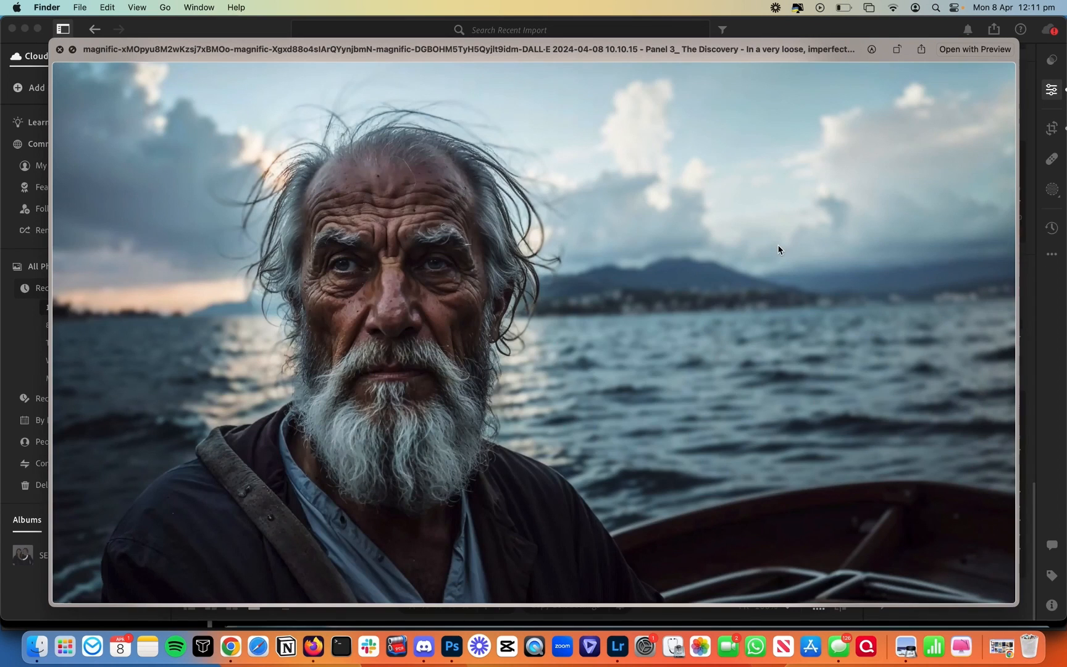
key(Left)
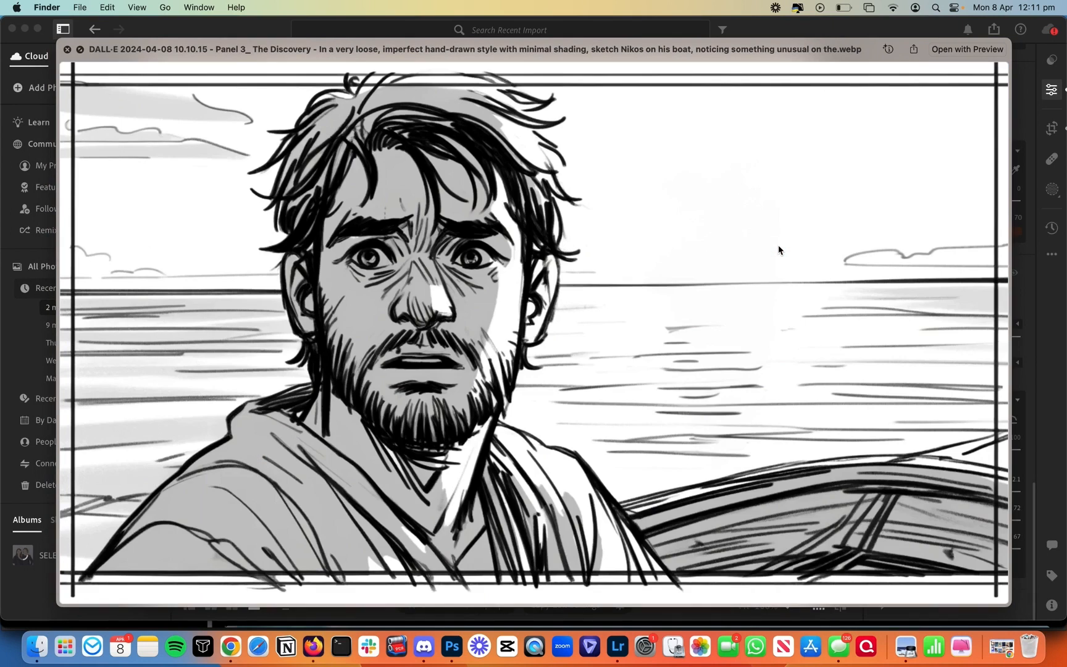
key(Right)
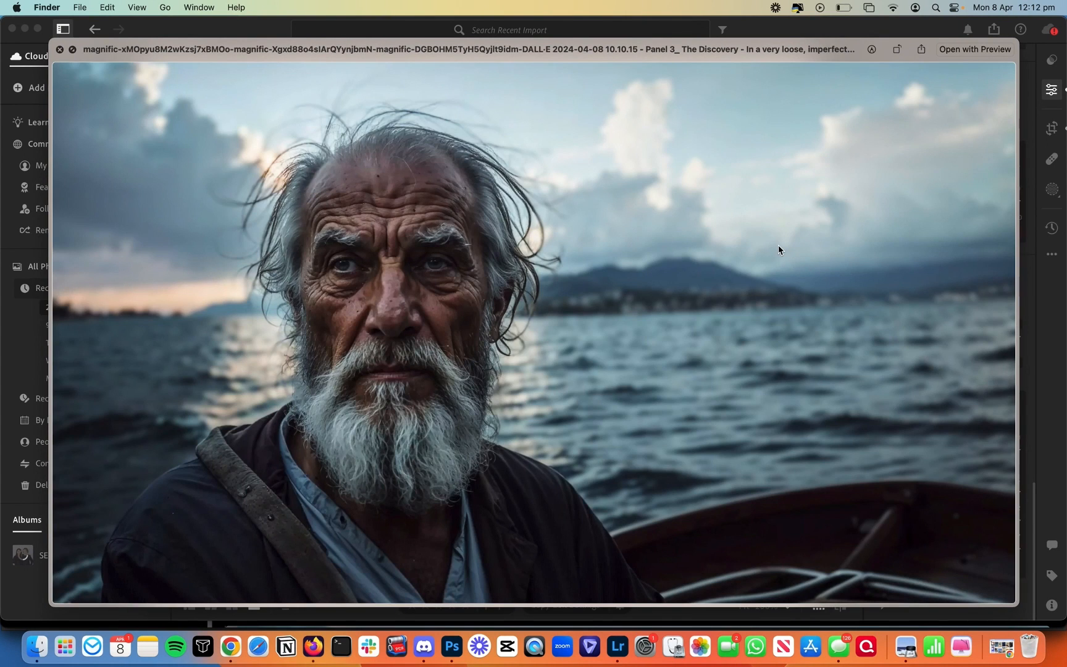
key(Left)
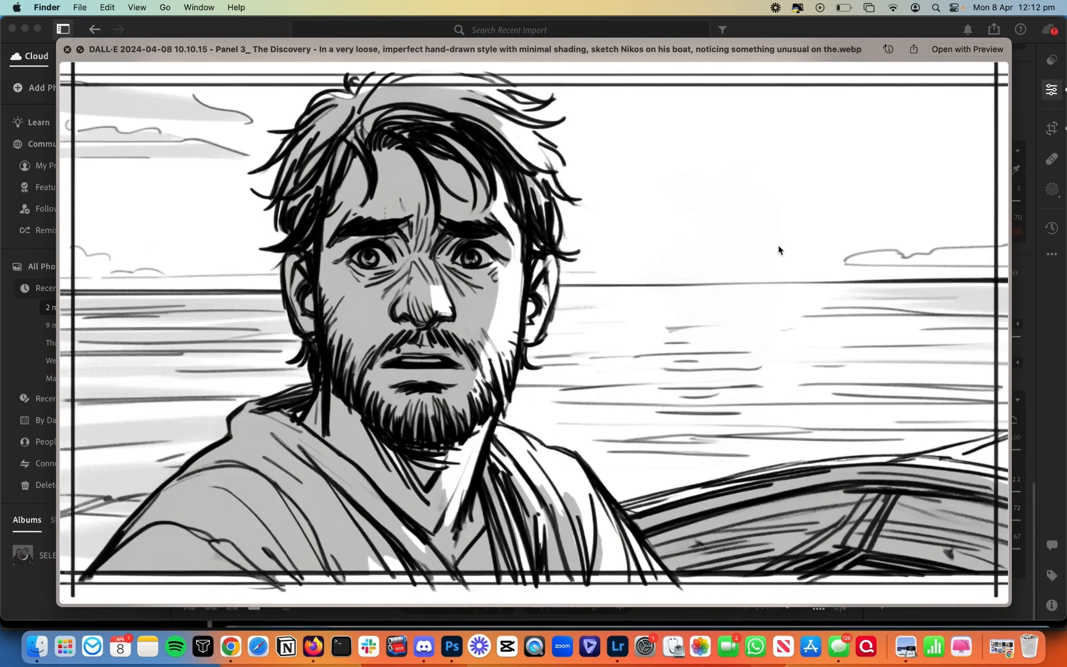
key(Right)
key(Left)
key(Right)
key(space)
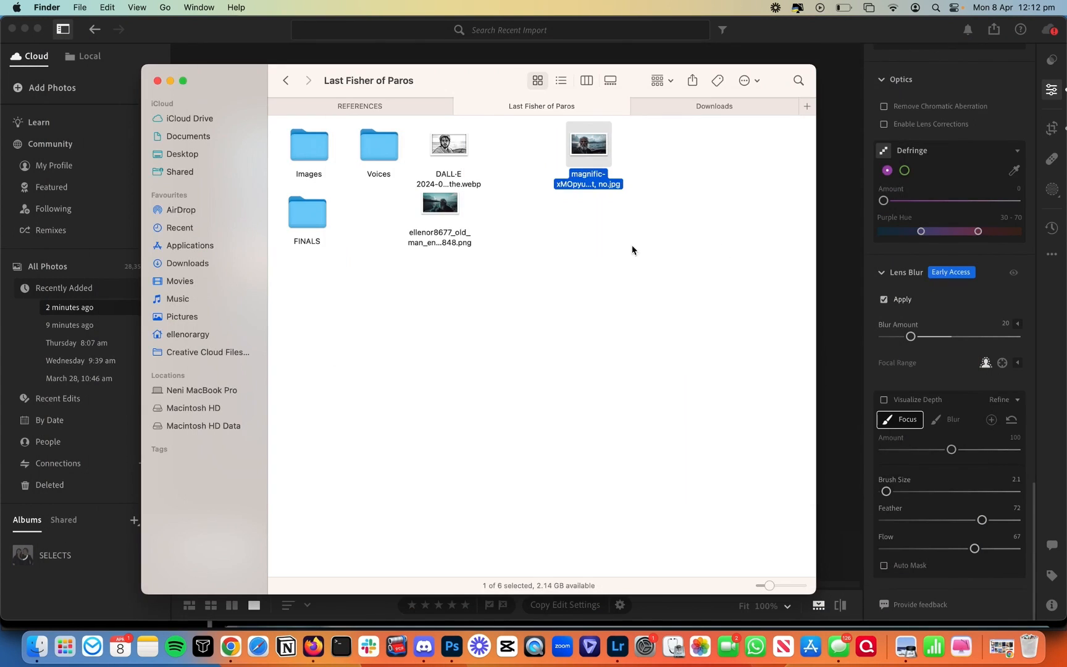
Step: Preview the other old-fisherman PNG, then return to the Magnific editor
click(433, 212)
key(space)
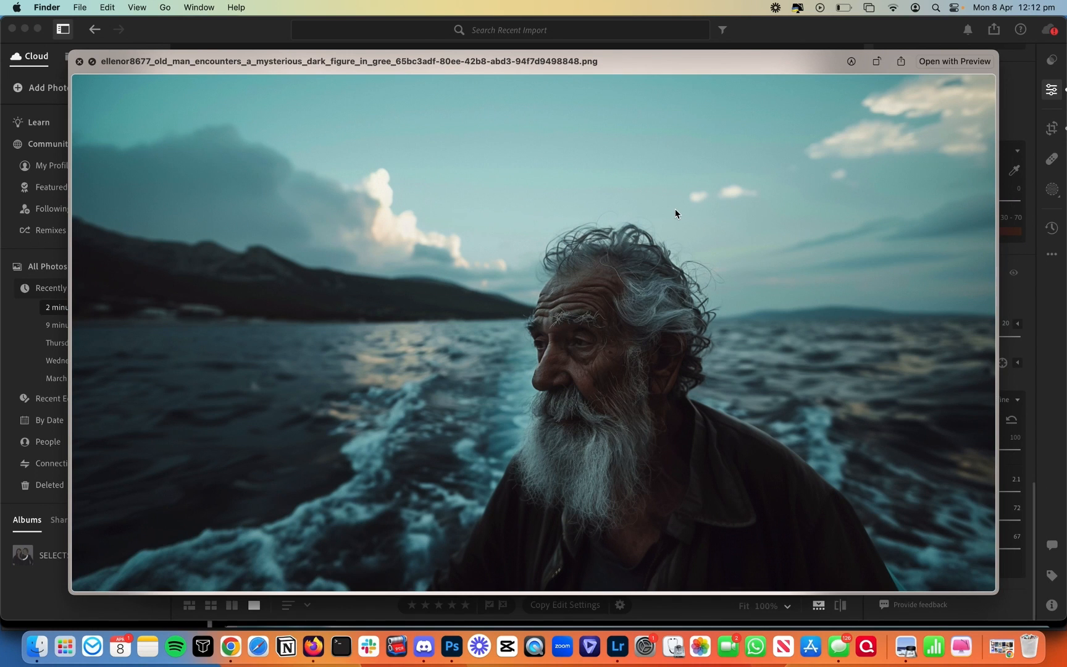
key(space)
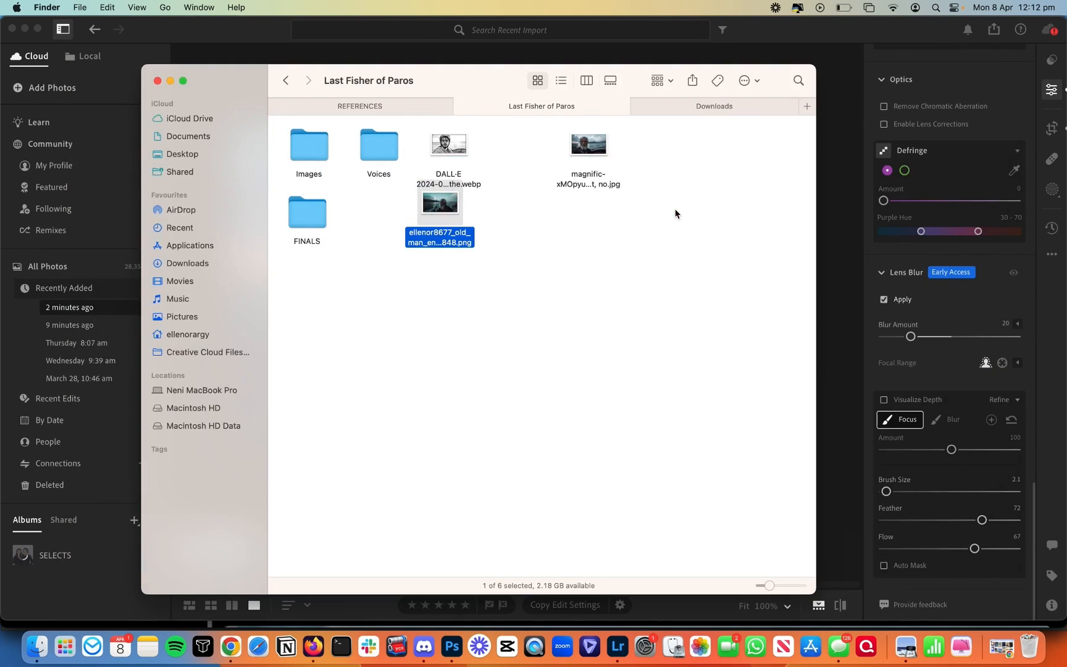
click(231, 646)
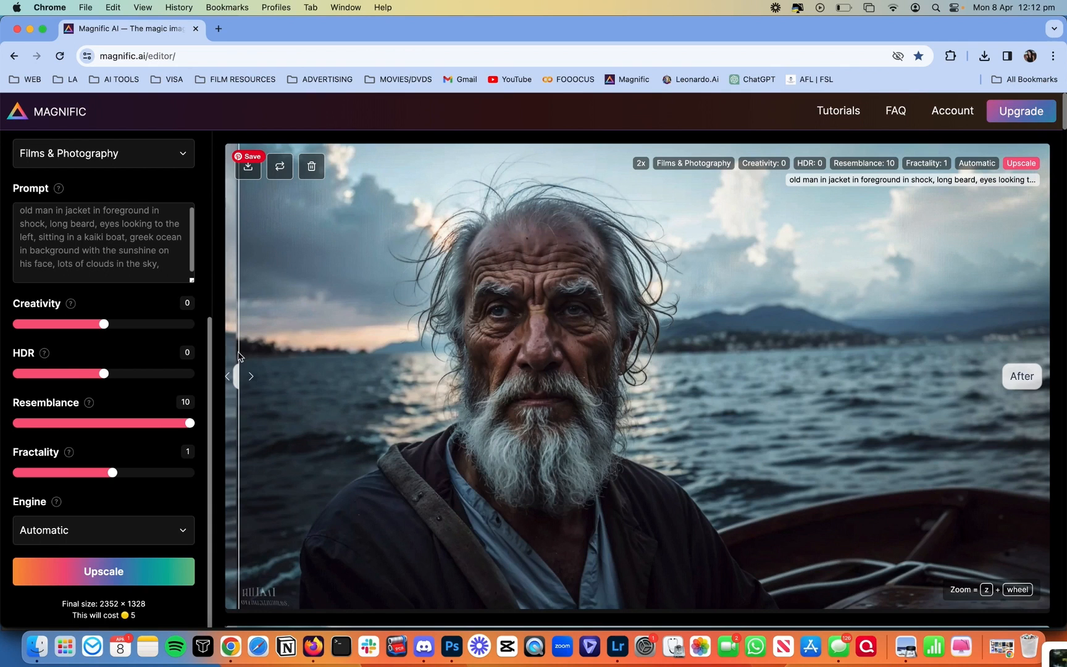
scroll(176, 336, up, 5)
click(87, 216)
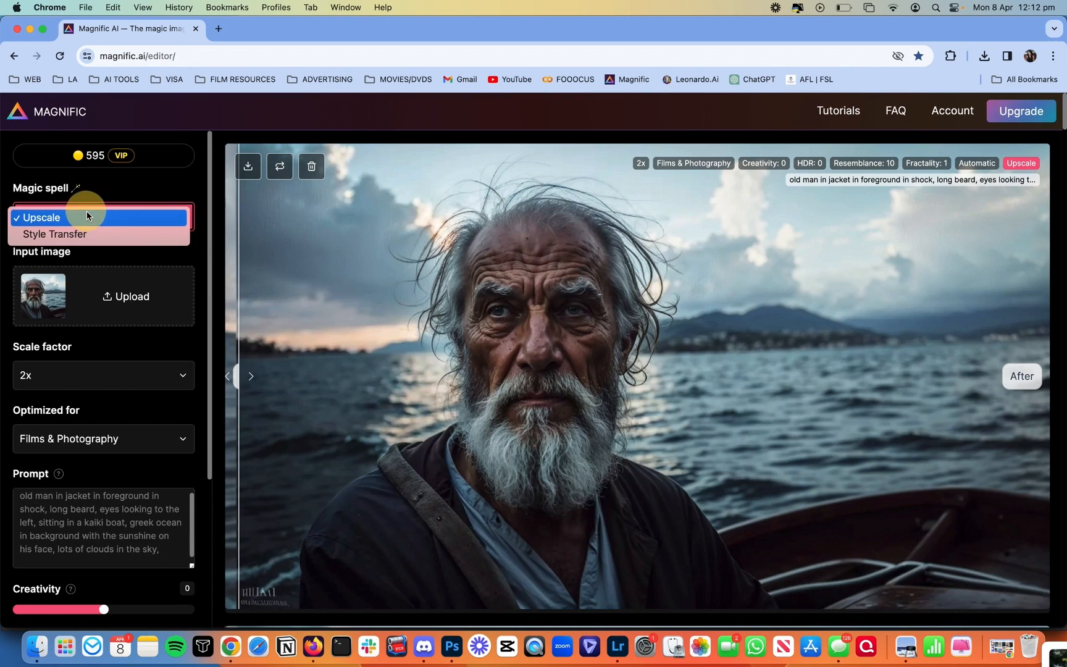
Step: Switch the magic spell to Style Transfer and clear the old prompt
click(91, 233)
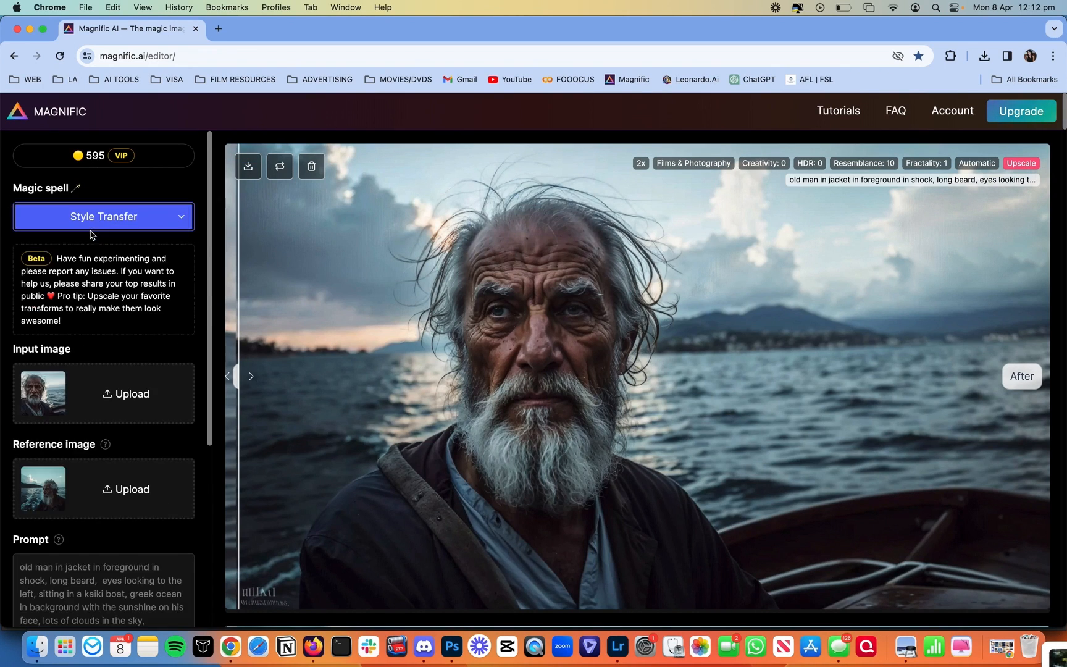
triple_click(135, 575)
key(BackSpace)
Step: Preview the robot-and-boy spaceship sketch in Finder and drag it into the Input image box
click(37, 646)
click(596, 216)
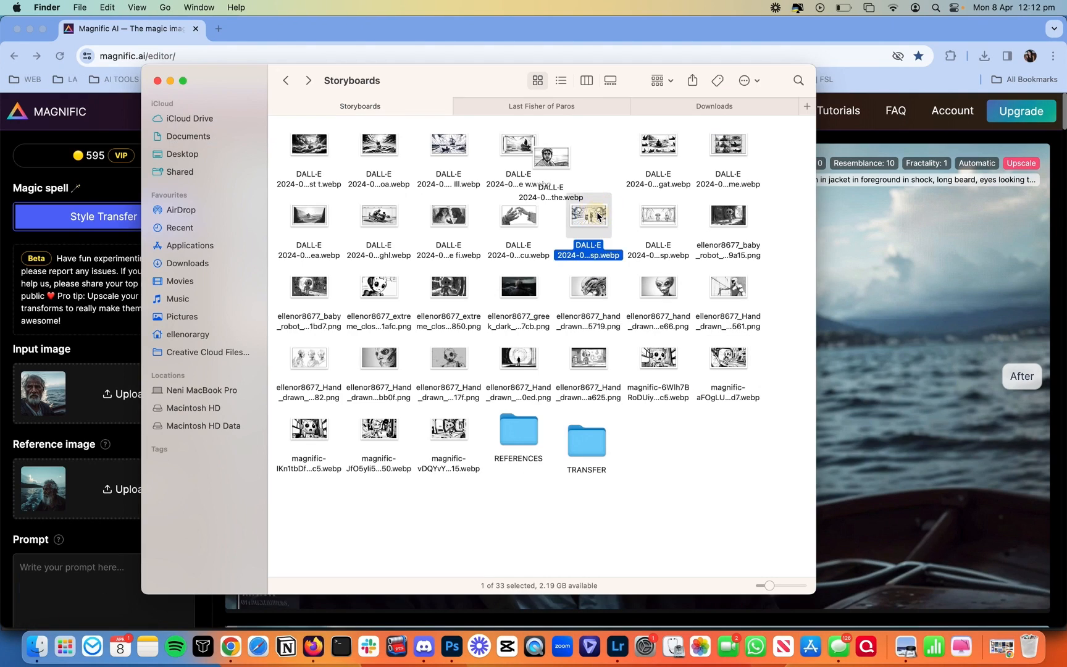
key(space)
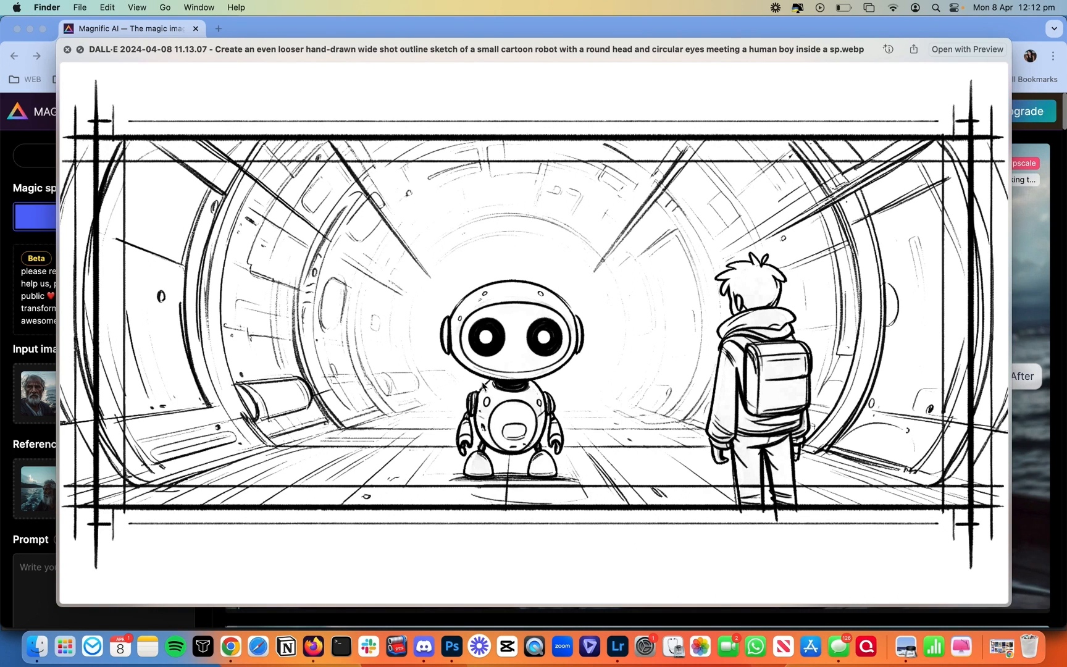
key(space)
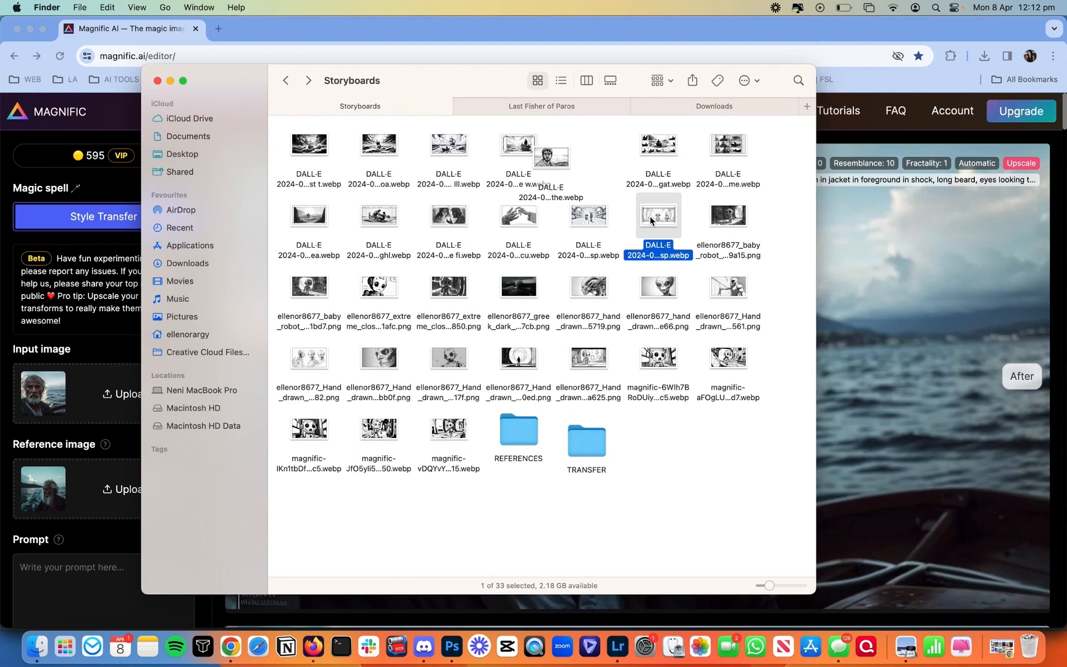
mouse_move(654, 213)
mouse_down()
mouse_move(34, 383)
mouse_move(49, 442)
mouse_move(47, 395)
mouse_up()
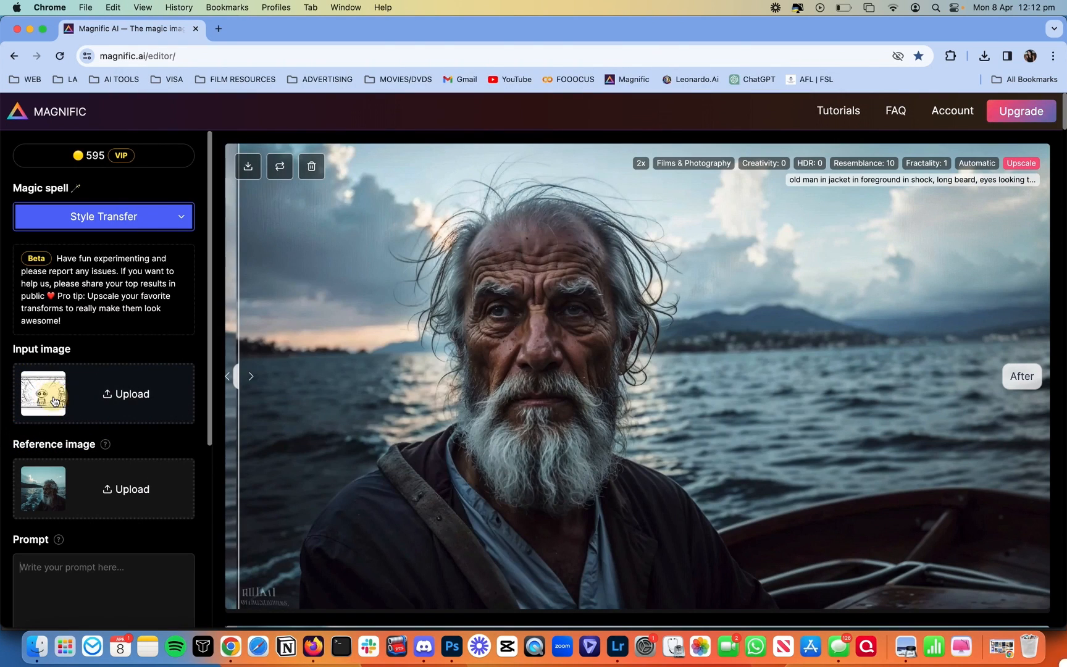
Step: In Discord, run /imagine with the prompt 'space ship interior, young boy, cute robot'
click(424, 646)
click(479, 588)
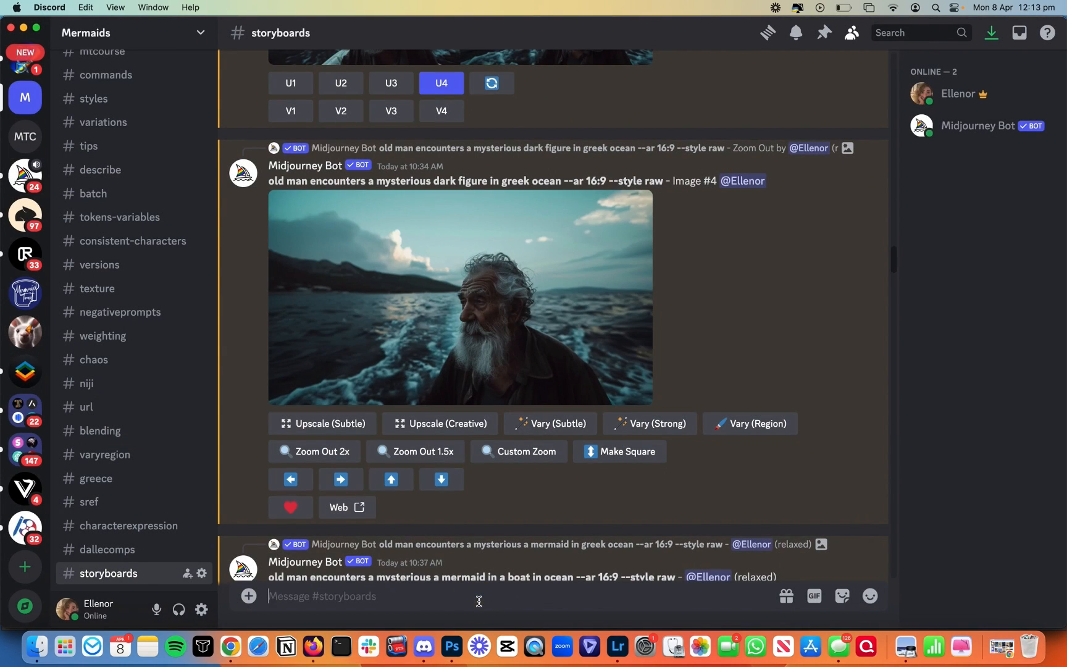
text(/)
click(522, 334)
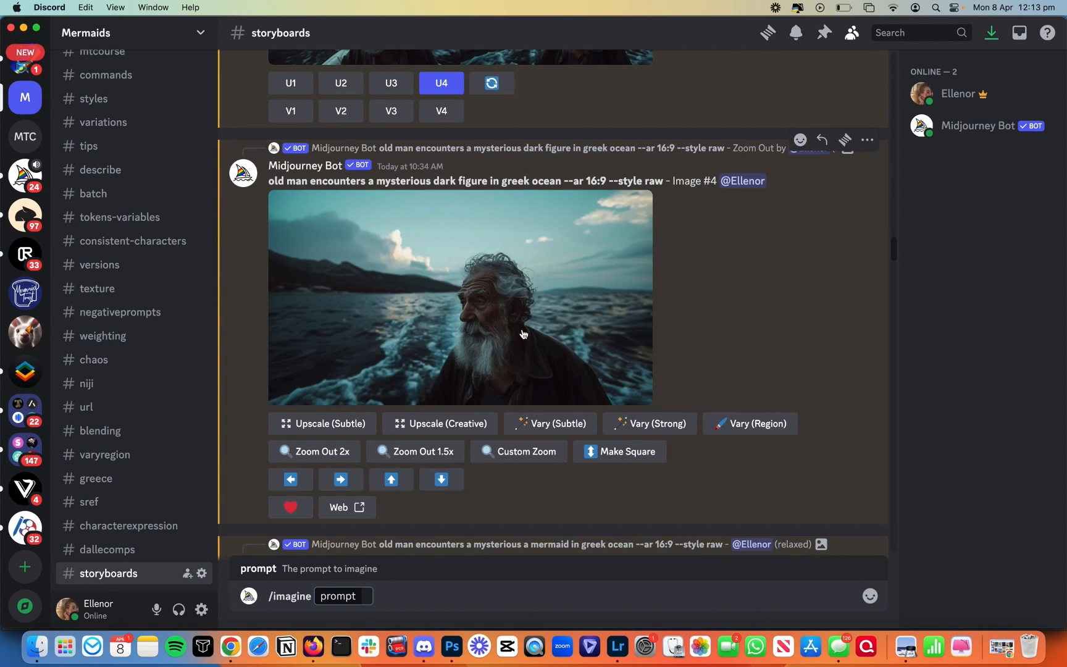
text(space s)
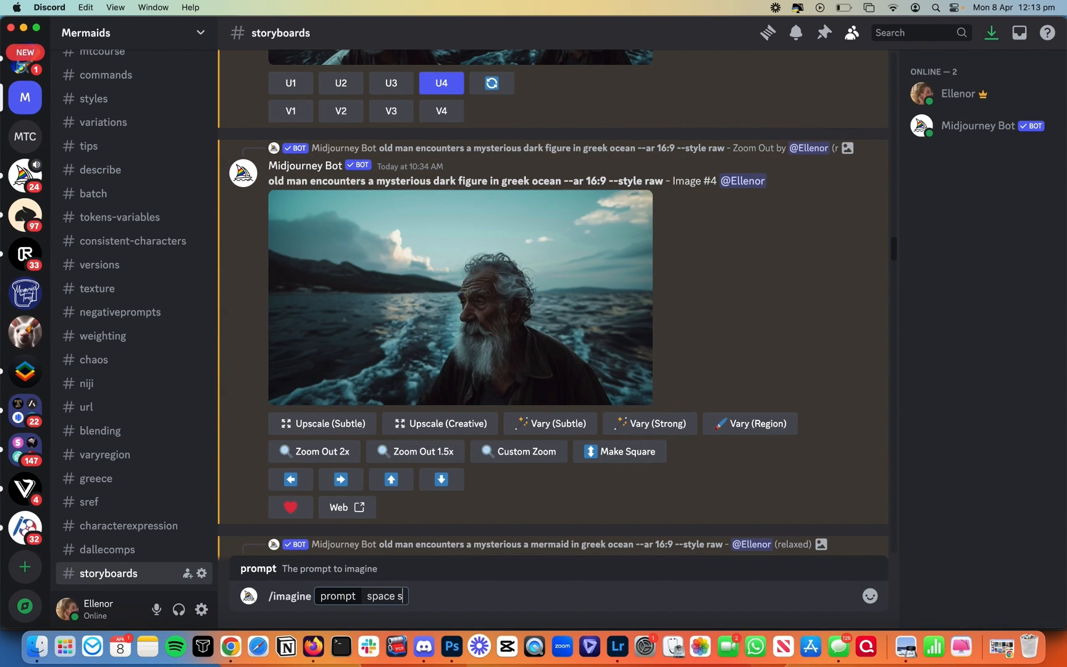
text(hip interior, y)
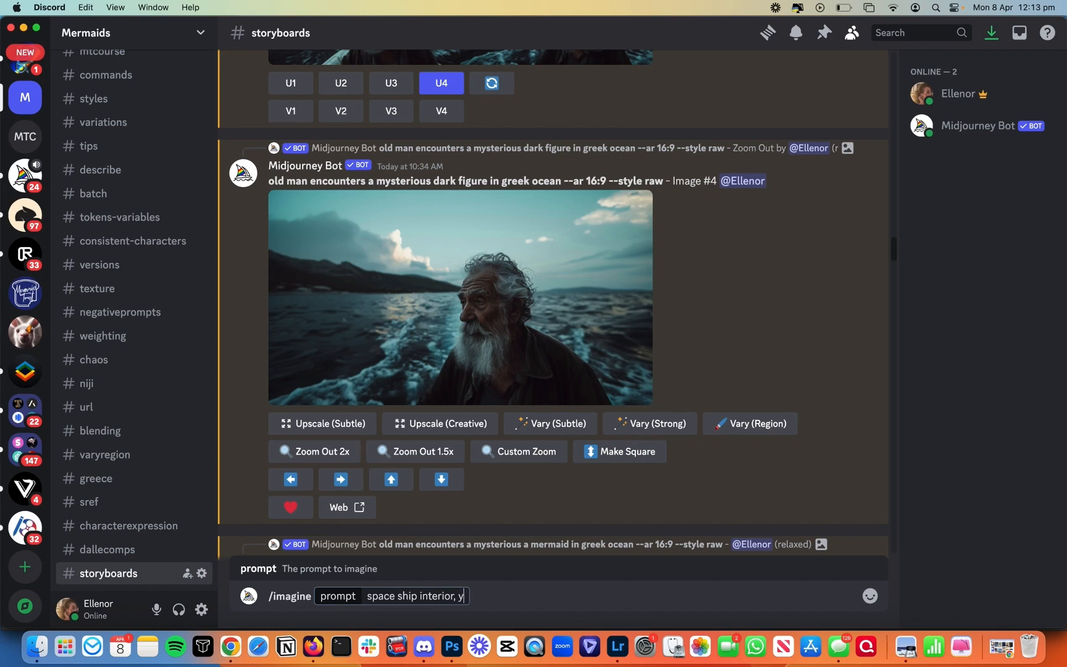
text(oung boy,)
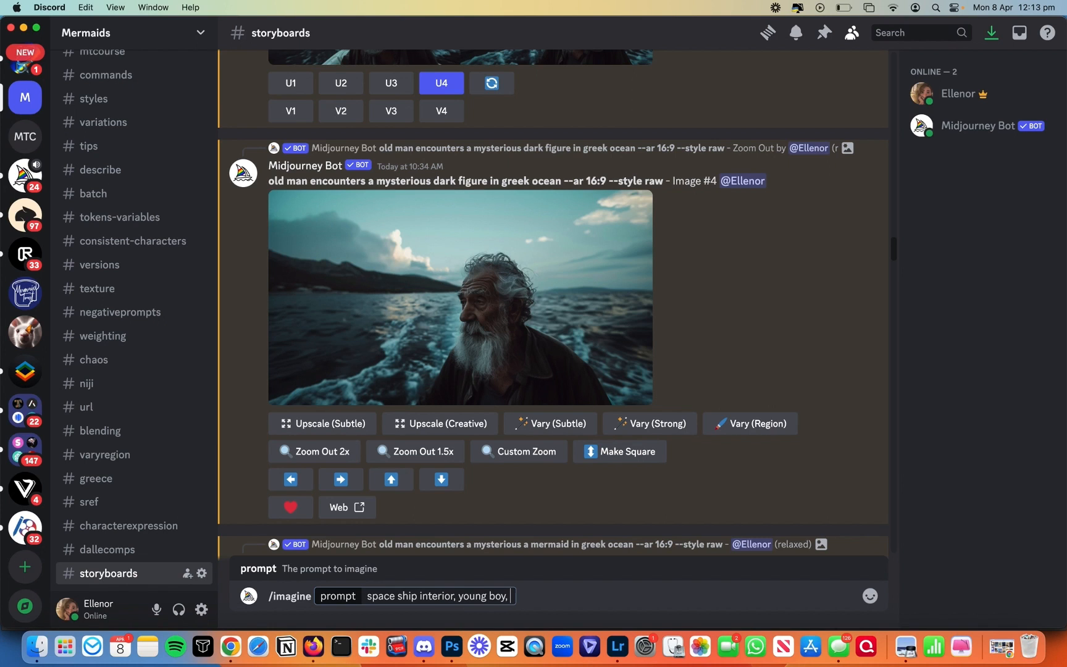
text( cute robot)
key(Return)
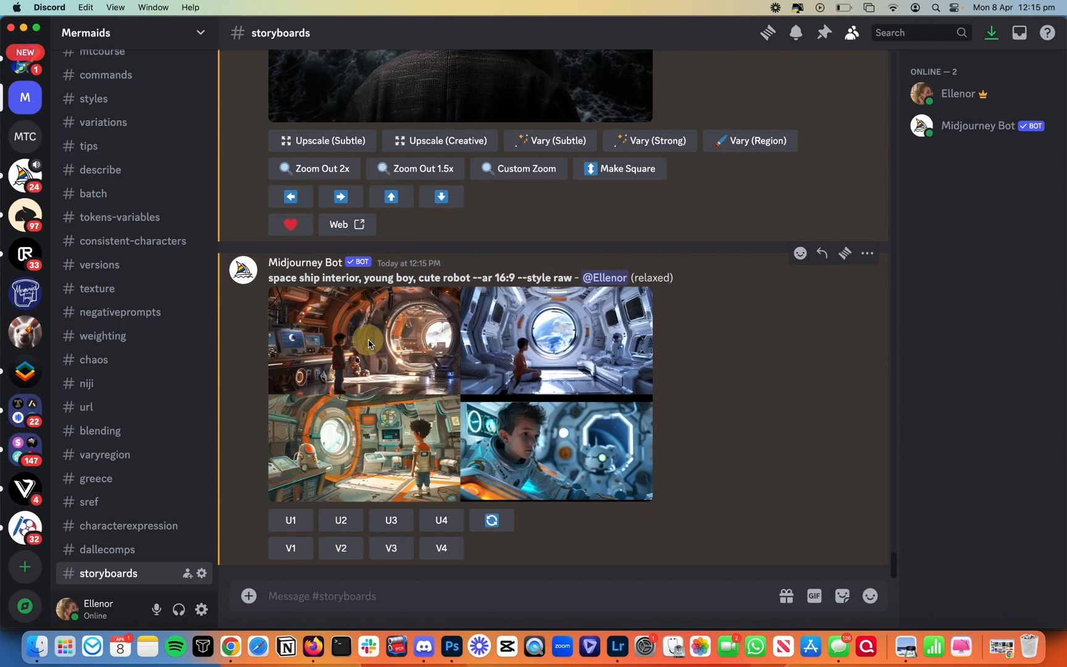
Step: View the four results, upscale the first one with U1, and open it in the browser
click(587, 489)
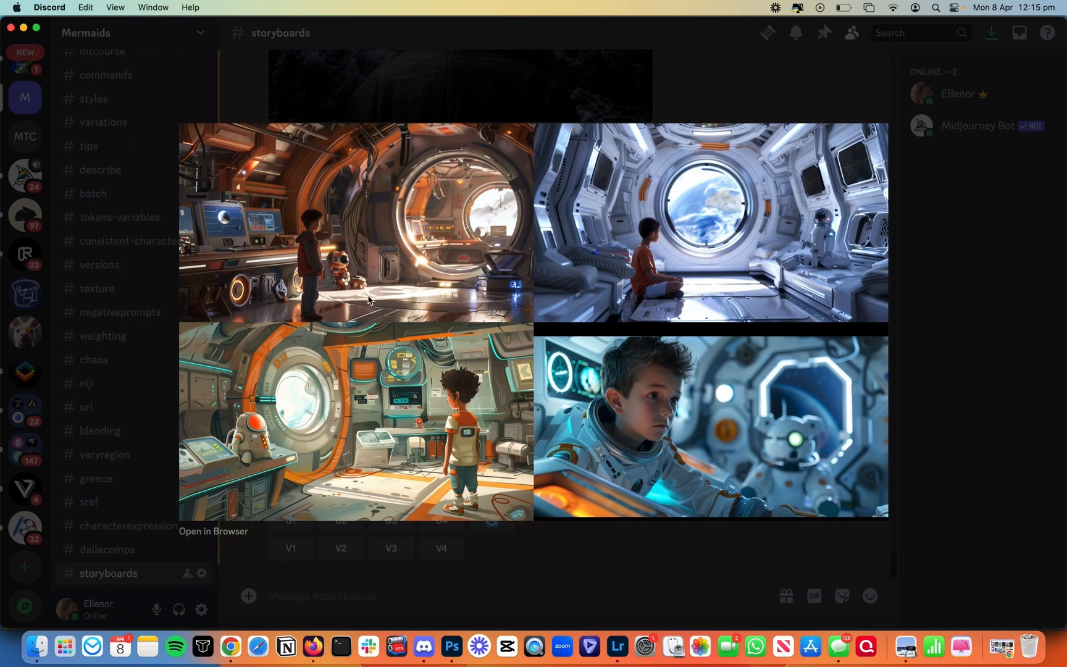
click(562, 560)
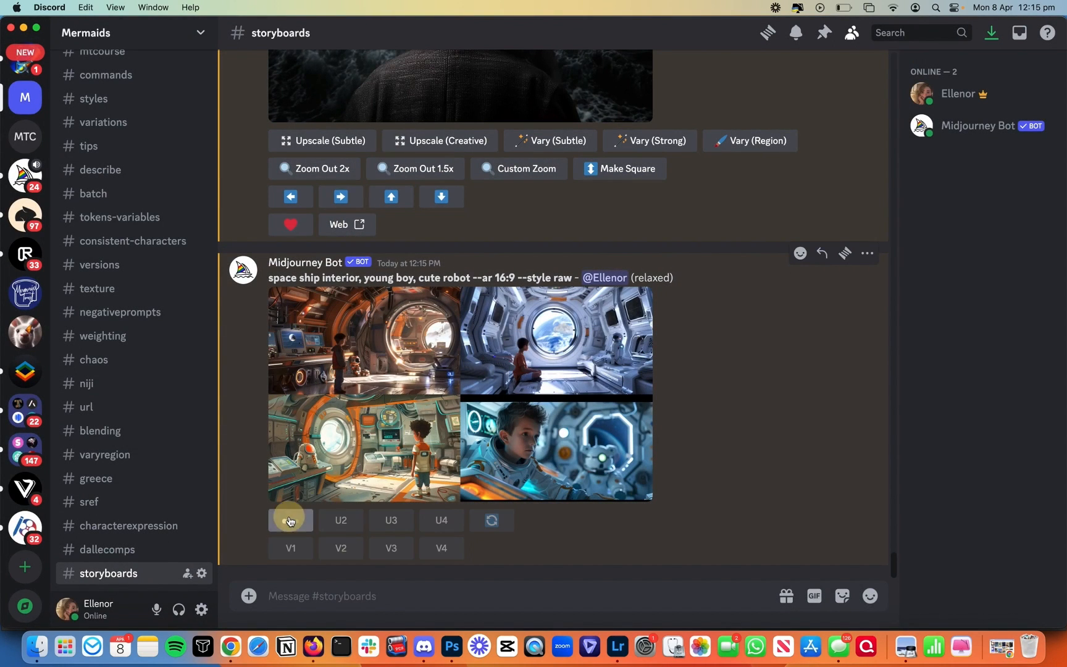
click(291, 521)
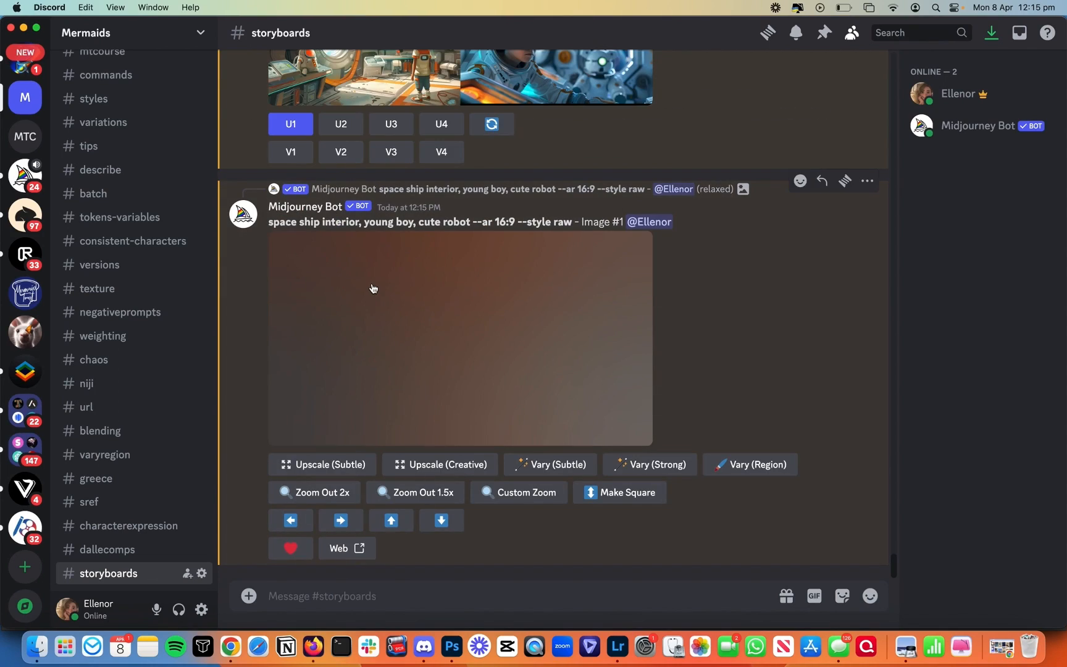
click(372, 286)
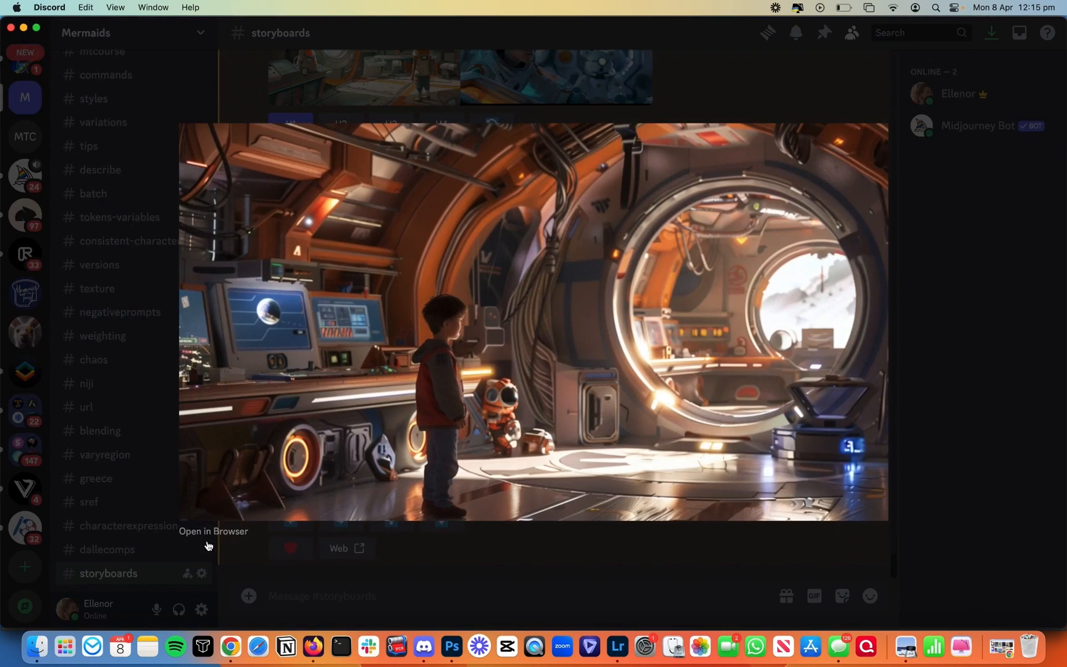
click(204, 531)
Step: Save the upscaled spaceship image into the REFERENCES folder
right_click(577, 178)
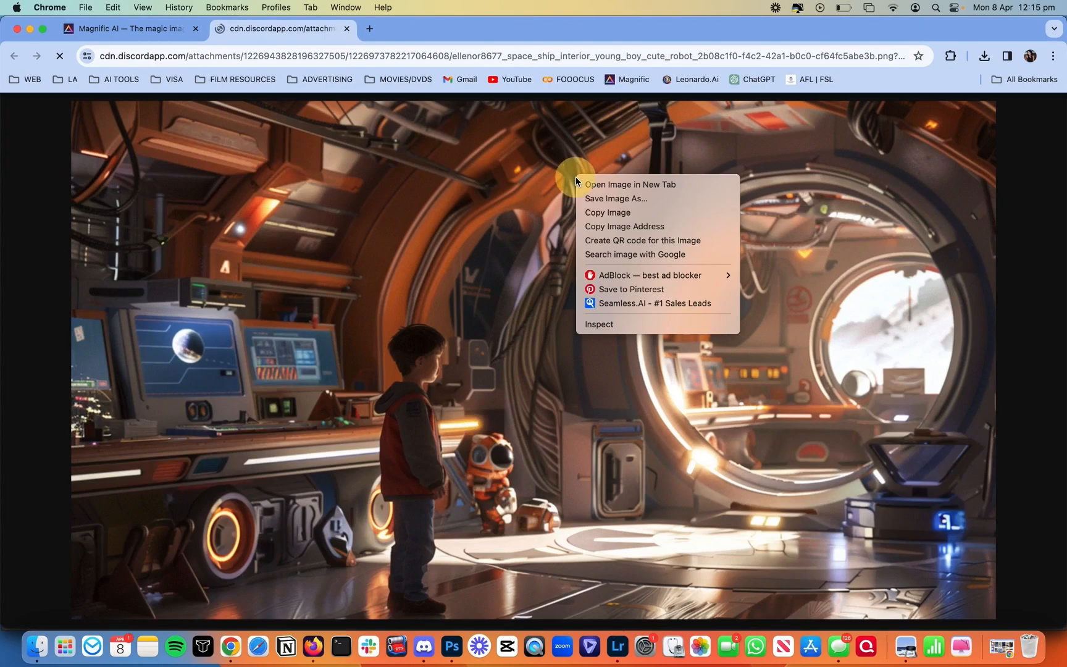
click(603, 199)
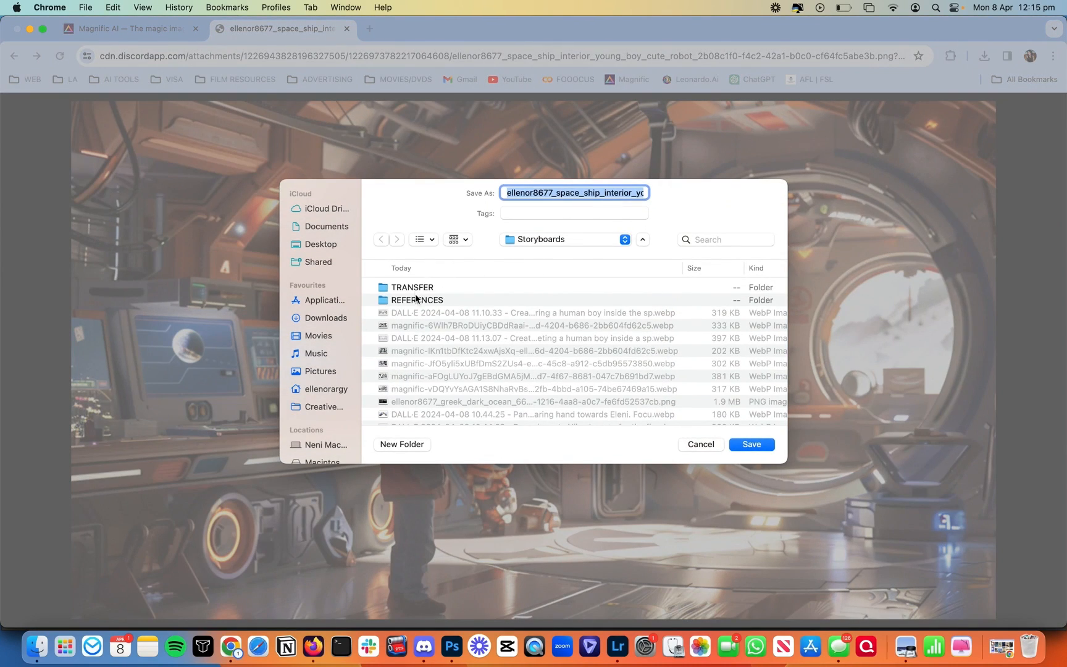
double_click(416, 300)
key(Return)
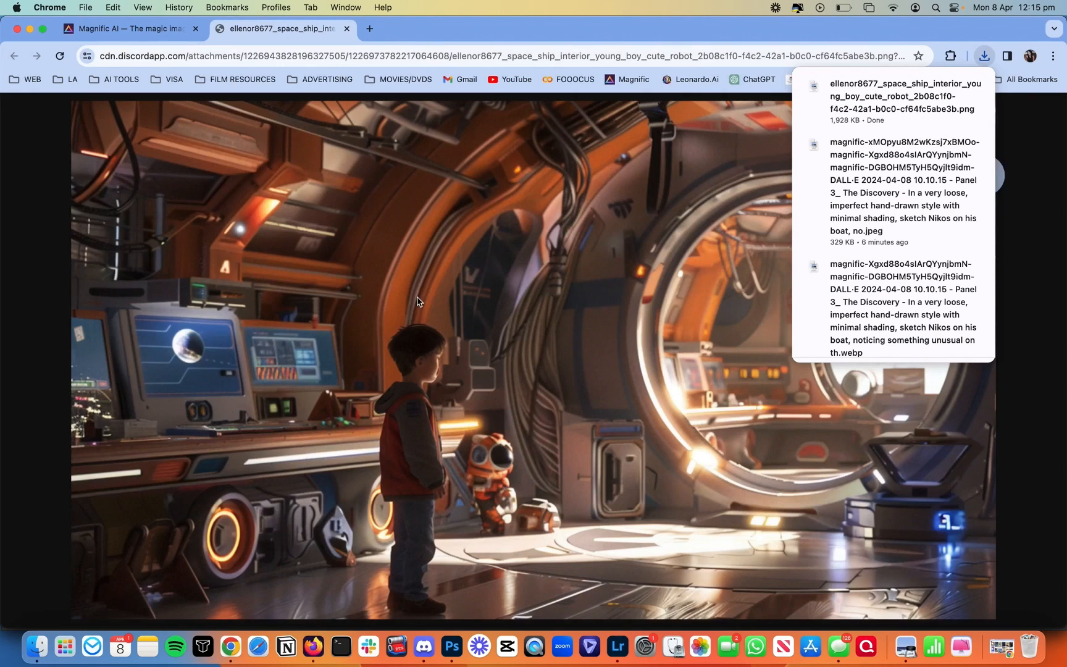
Step: Drag the saved PNG from the REFERENCES folder onto Magnific's Reference image
click(133, 31)
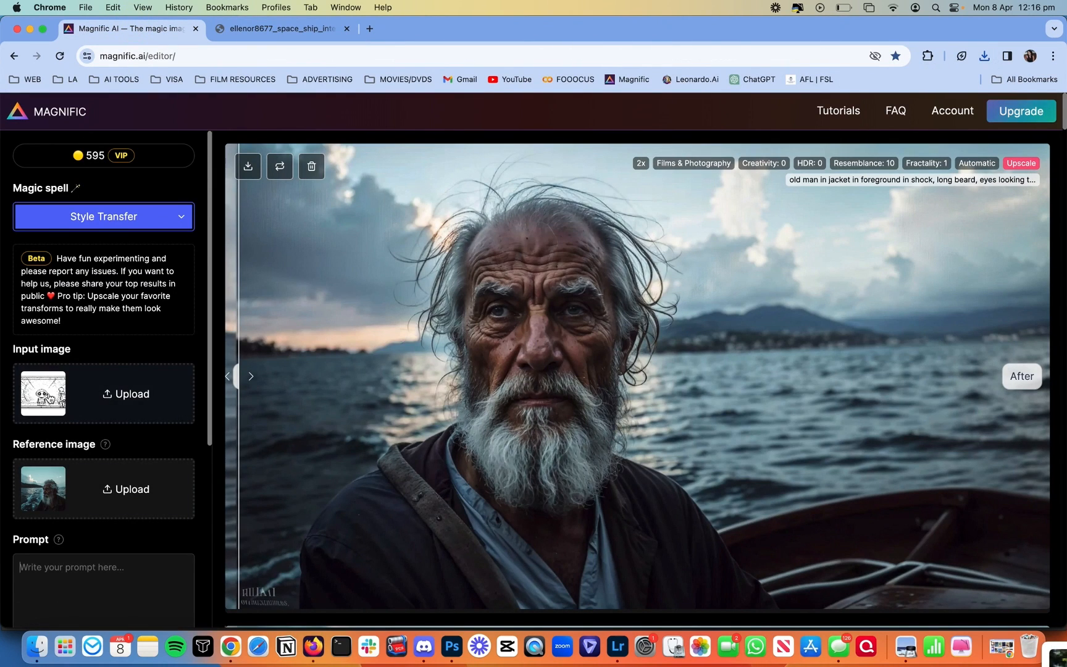
click(37, 646)
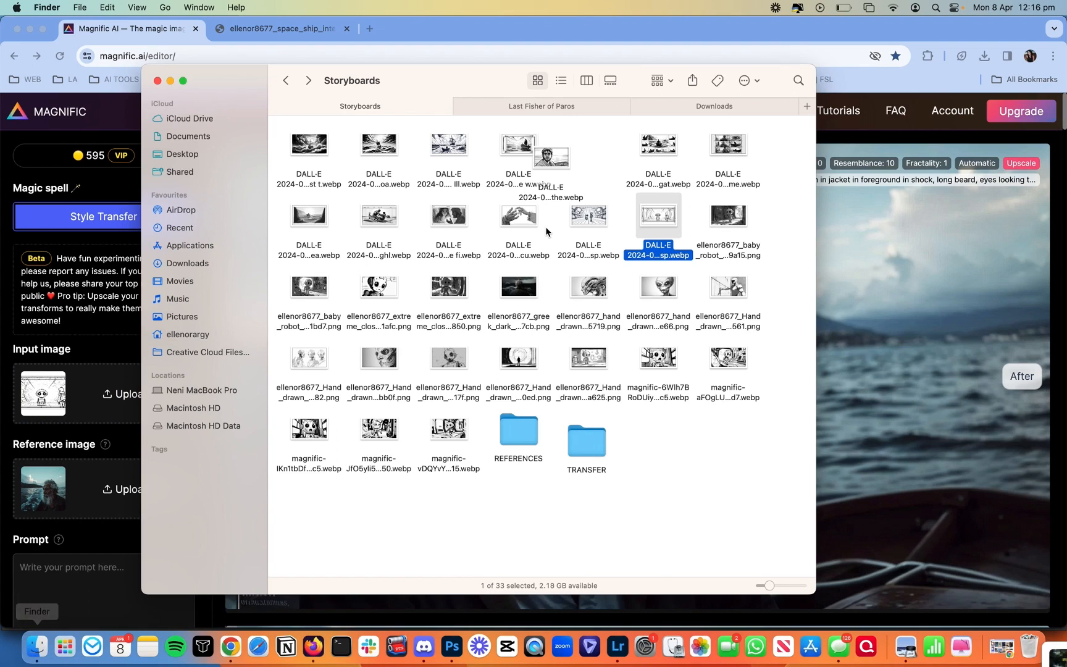
double_click(519, 438)
drag(666, 144, 93, 478)
Step: Enter the prompt 'young boy encounters a robot inside a space ship'
scroll(95, 484, down, 3)
click(93, 479)
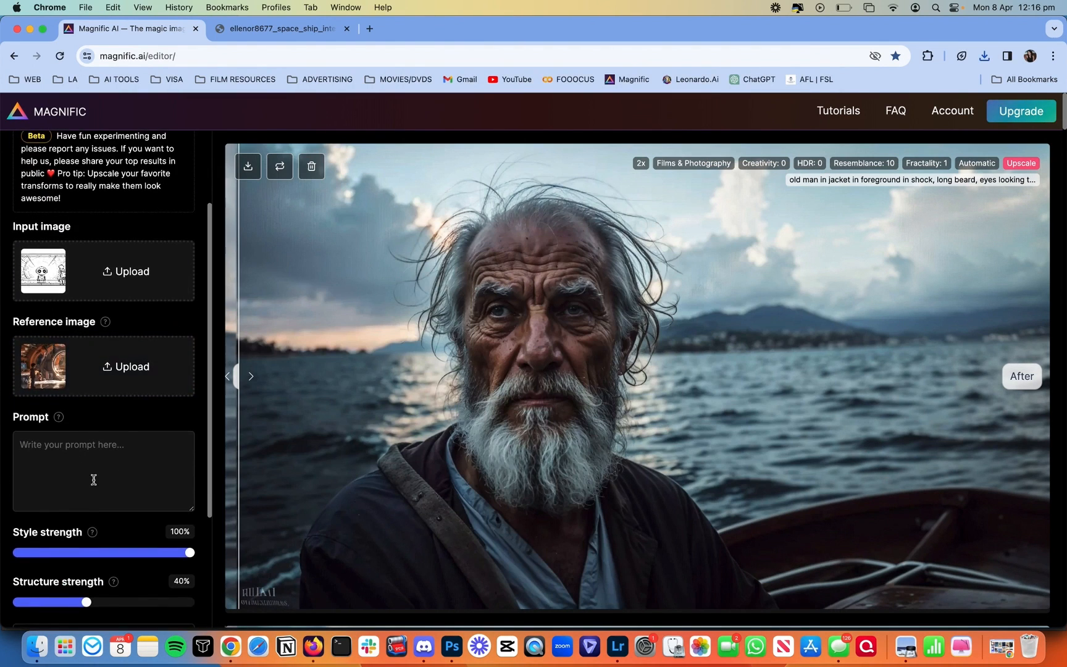
text(young boy encoun)
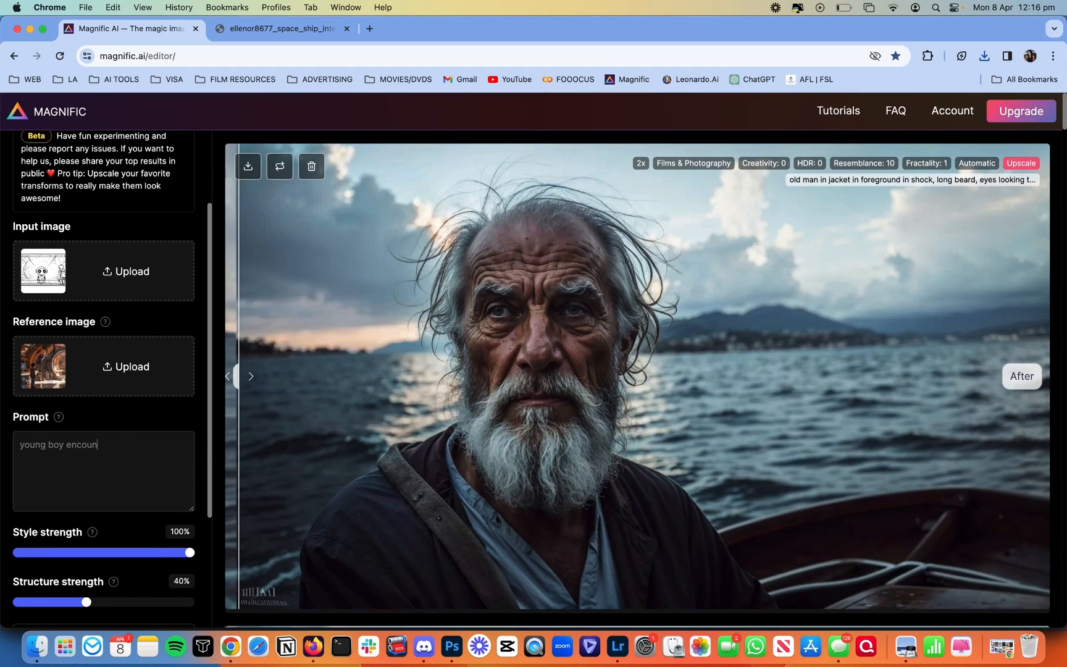
text(ters a )
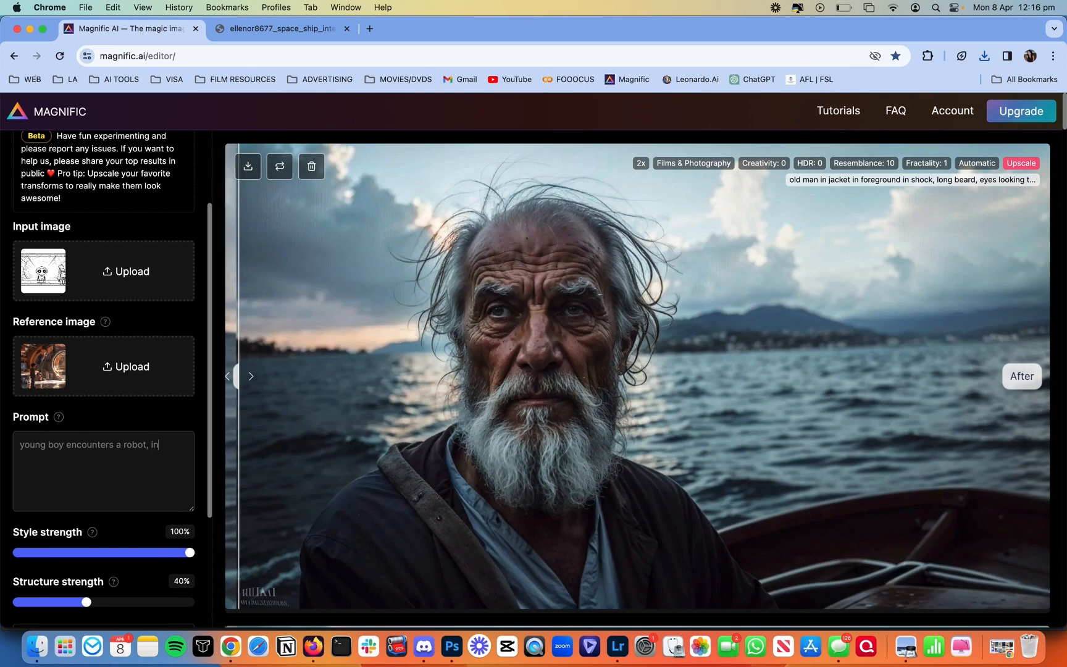
text(robot,)
key(BackSpace)
key(BackSpace)
text(insidde a space ship)
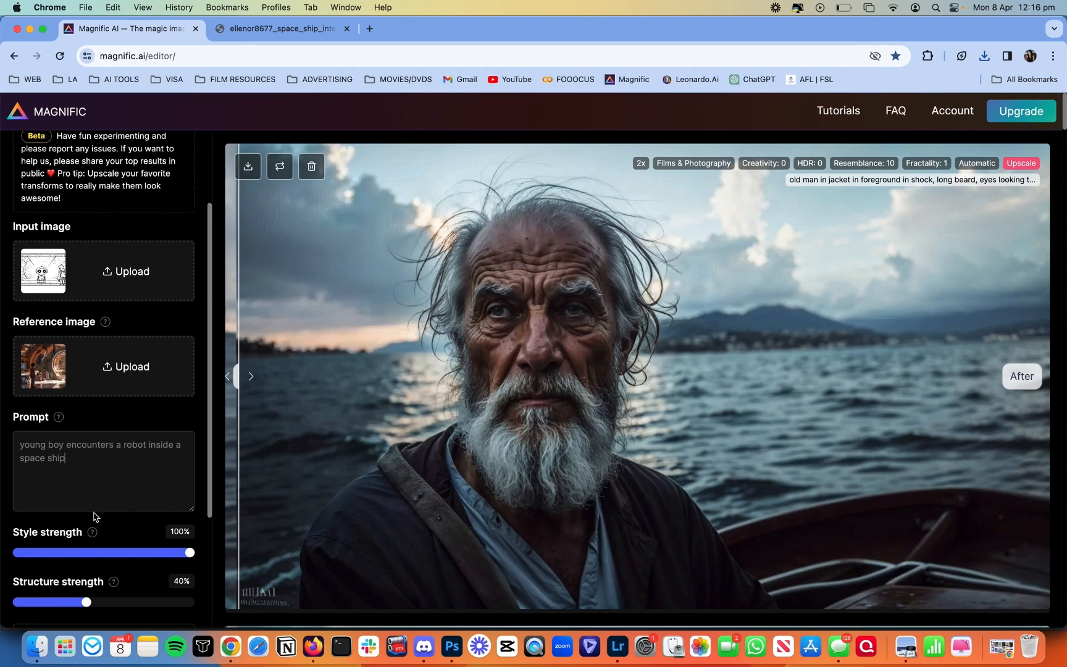
Step: Raise Structure strength to 85% and start the transform
scroll(95, 515, down, 5)
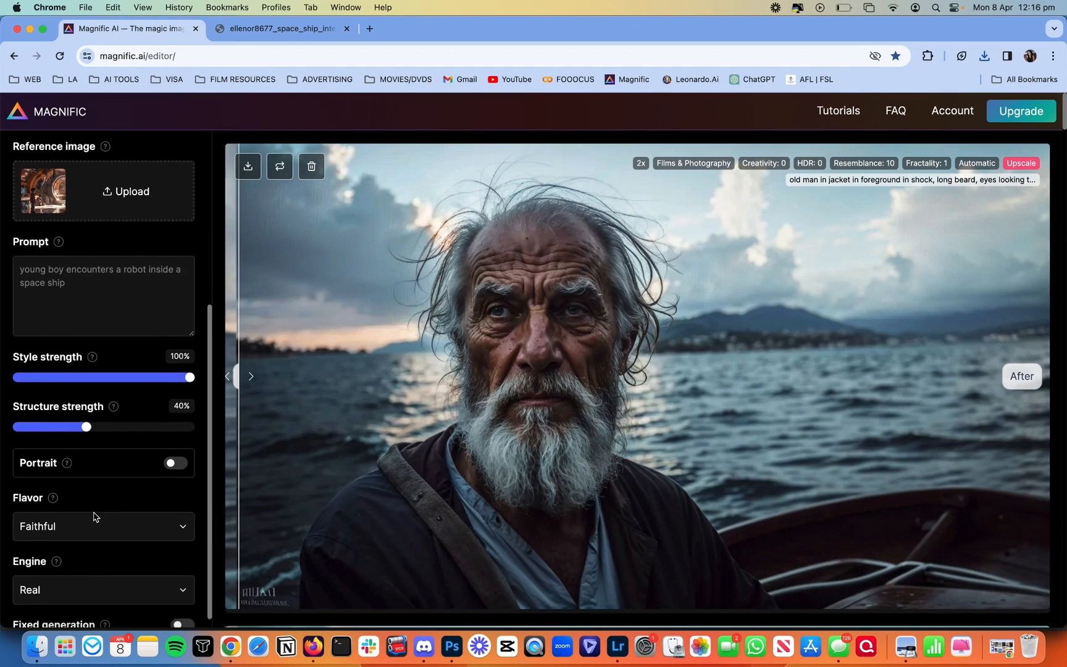
drag(104, 400, 164, 399)
scroll(120, 443, down, 2)
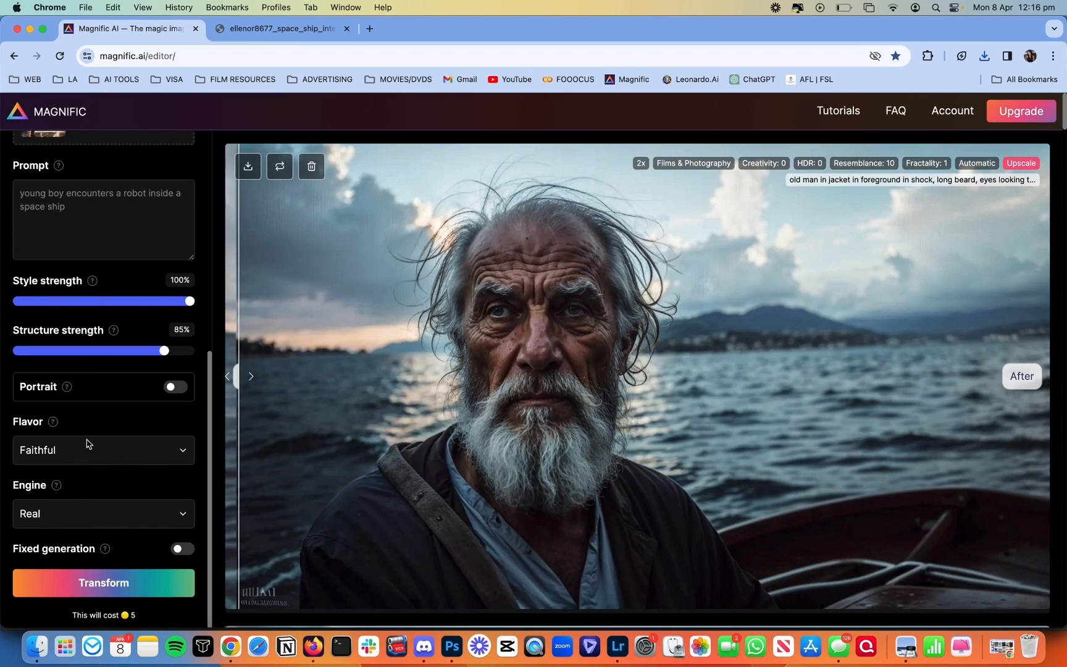
scroll(86, 443, up, 5)
scroll(89, 443, down, 5)
click(97, 586)
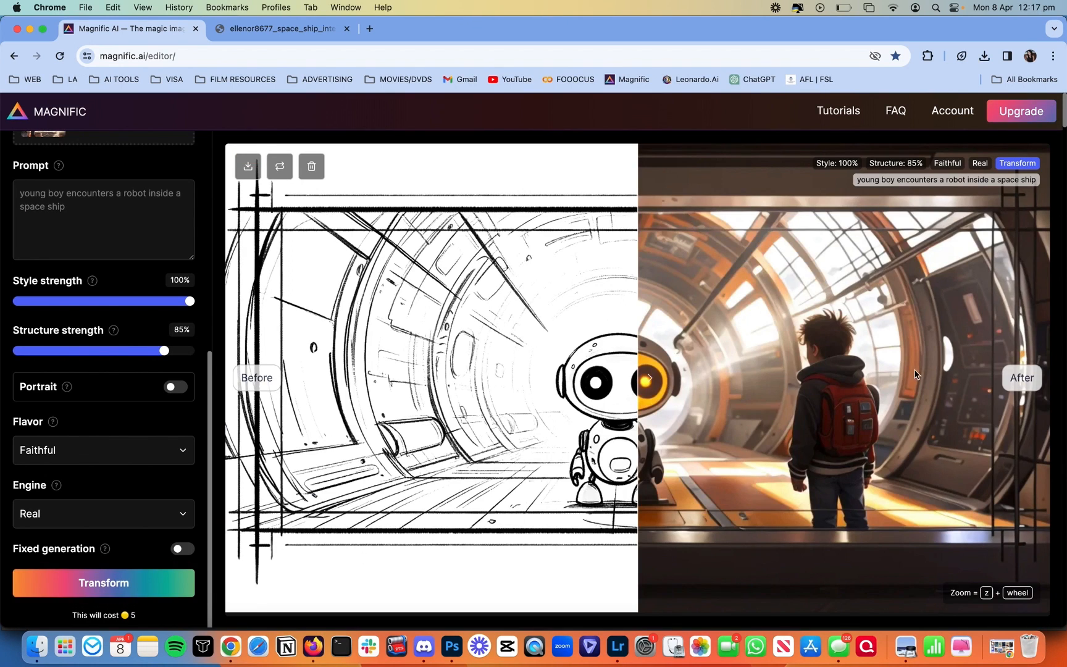
Step: Compare the sketch with the rendered orange spaceship scene and set the engine to 3d Cartoon
drag(915, 370, 326, 364)
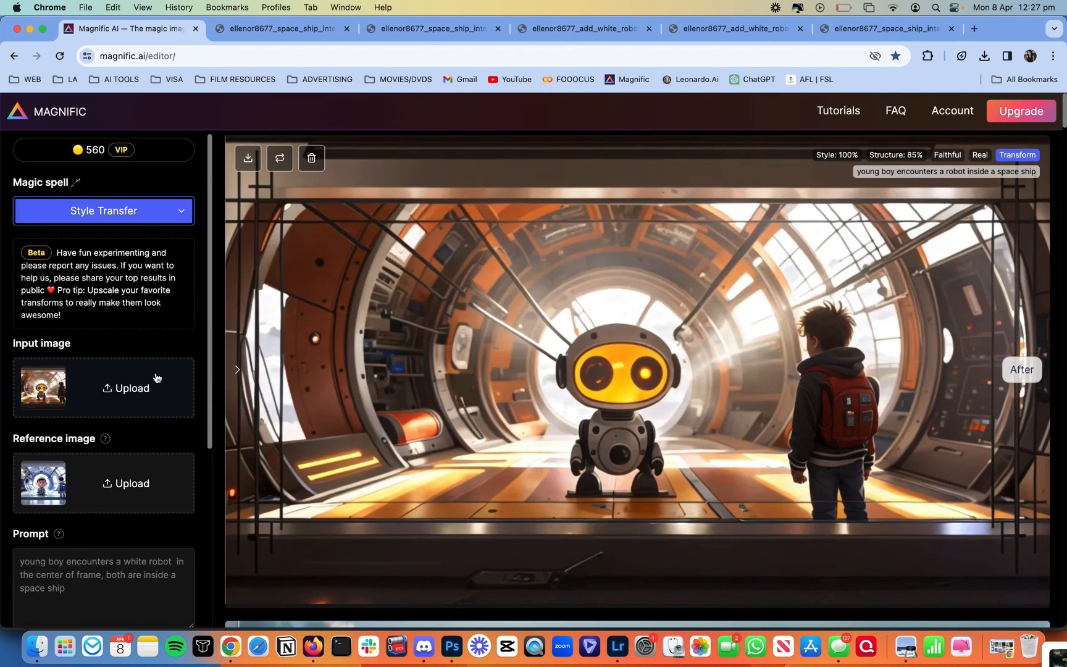
scroll(157, 376, down, 5)
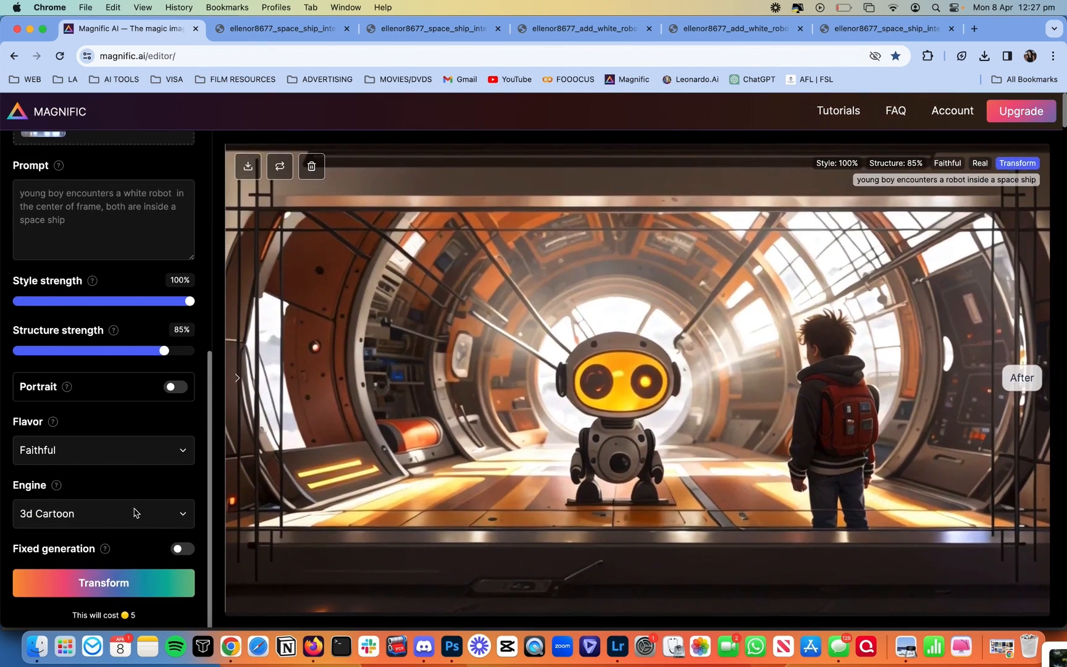
click(133, 513)
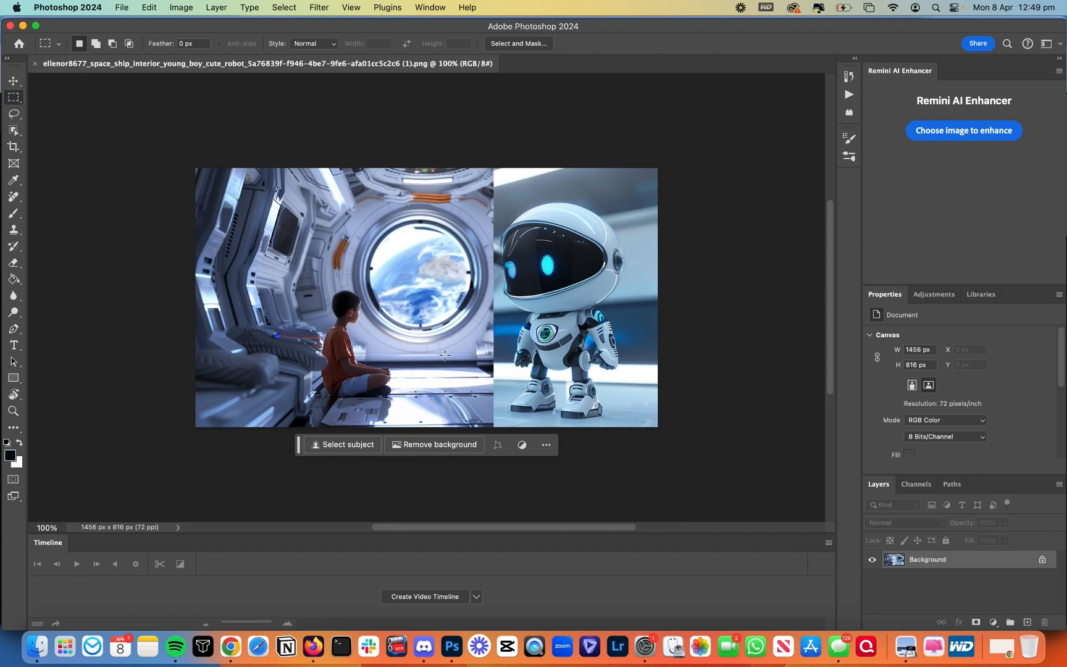
Step: Back in Magnific, choose the Balanced engine with 70% structure for the robot-and-boy render
click(238, 647)
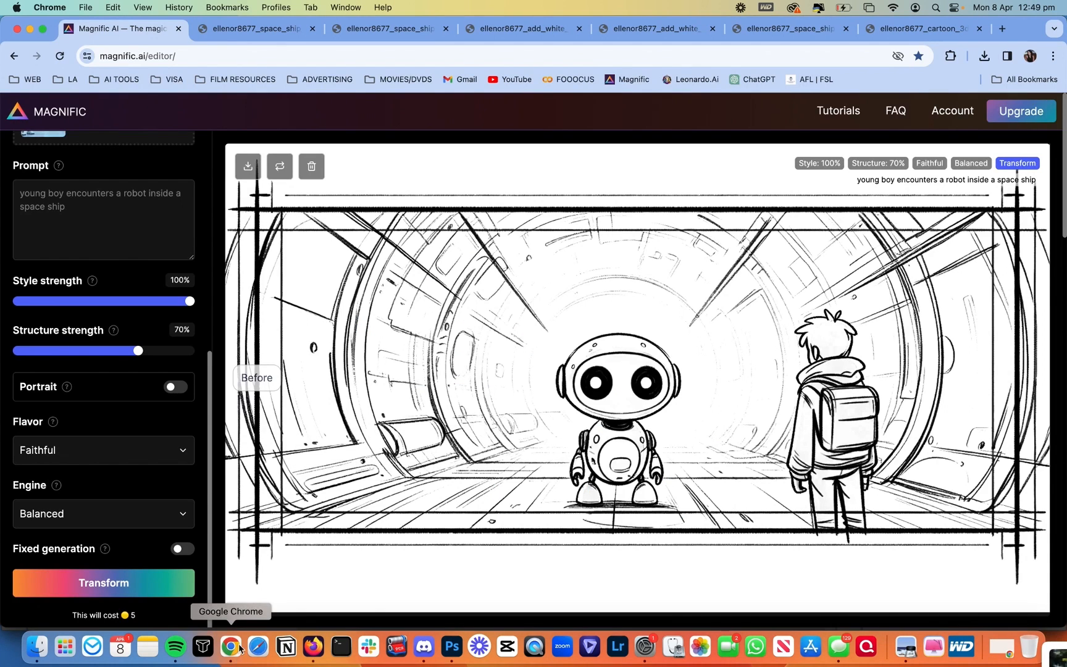
scroll(149, 217, up, 1)
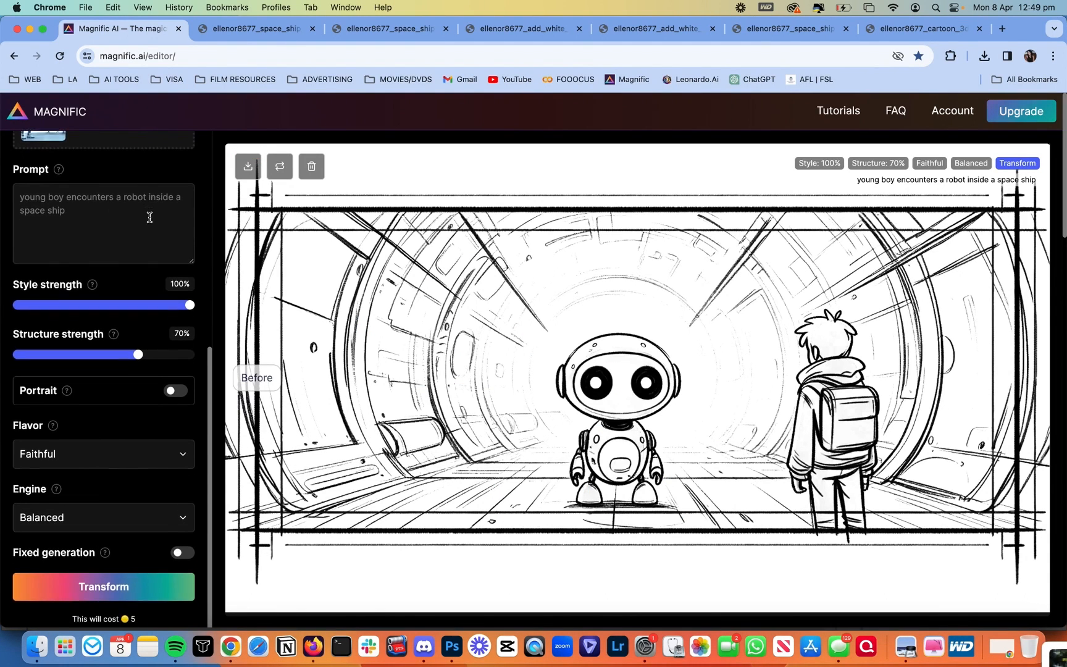
scroll(149, 218, down, 1)
click(85, 515)
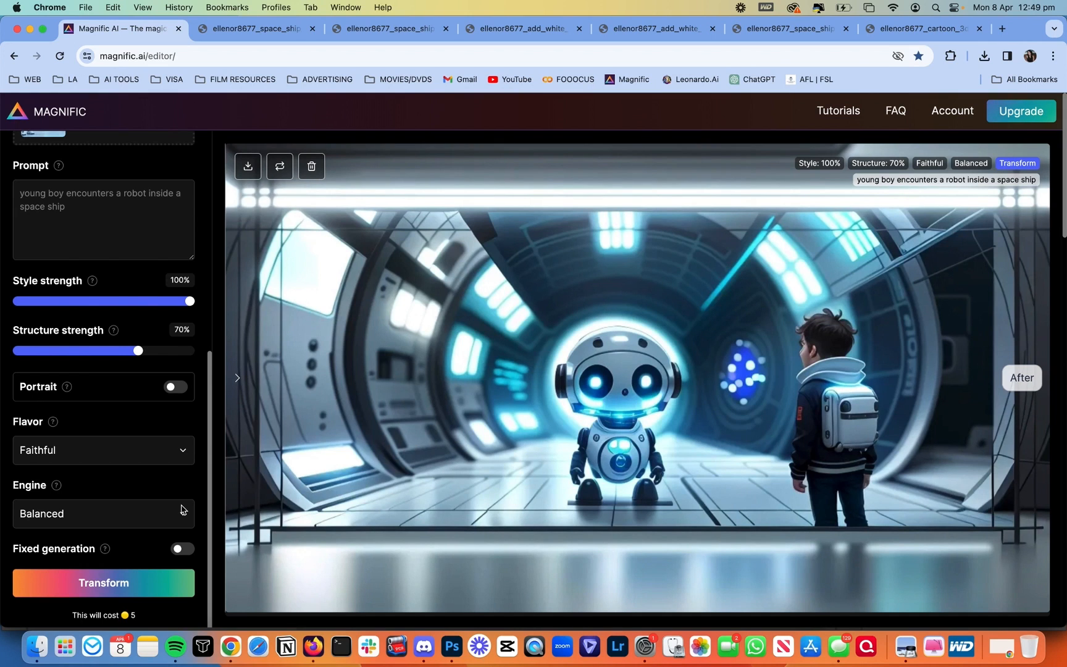
scroll(160, 392, up, 5)
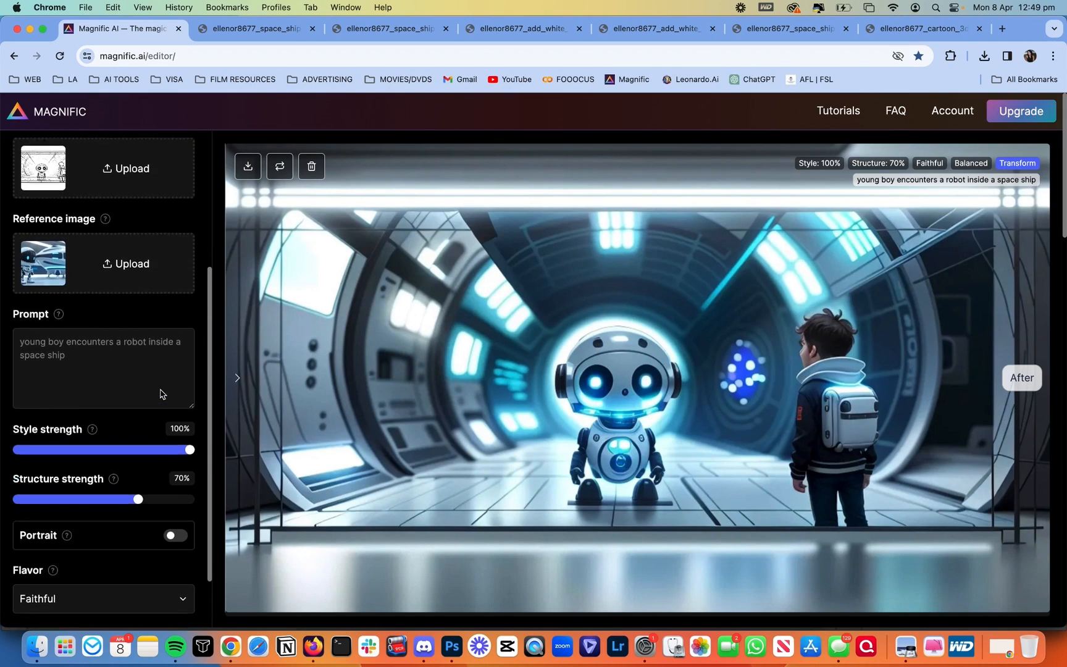
scroll(160, 389, down, 1)
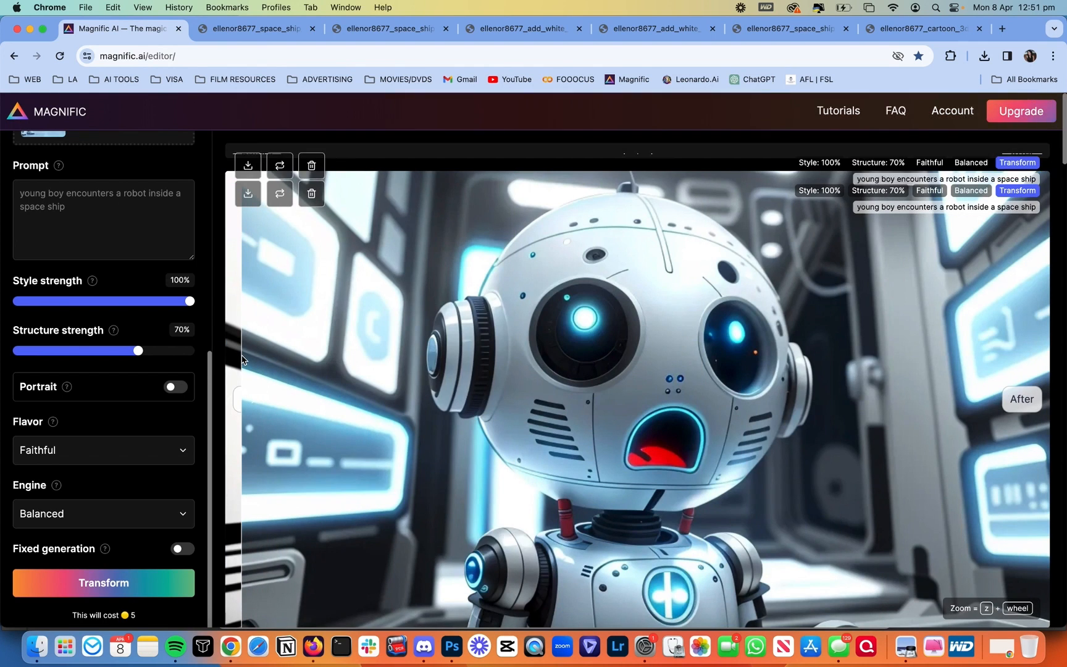
scroll(438, 379, up, 7)
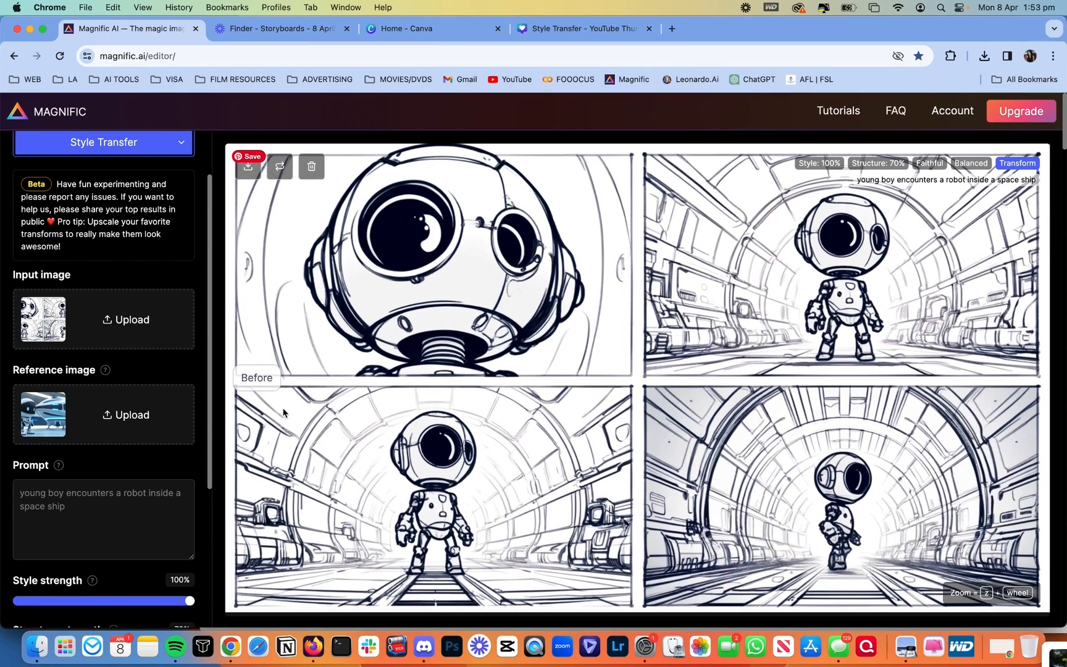
Step: Compare the robot sketches with their render, then preview the hand-drawn alien sketch in Finder
mouse_move(227, 416)
mouse_down()
mouse_move(860, 326)
mouse_move(340, 371)
mouse_move(242, 407)
mouse_move(1041, 326)
mouse_move(1048, 318)
mouse_move(231, 402)
mouse_move(1058, 273)
mouse_move(1043, 290)
mouse_move(322, 337)
mouse_move(956, 336)
mouse_up()
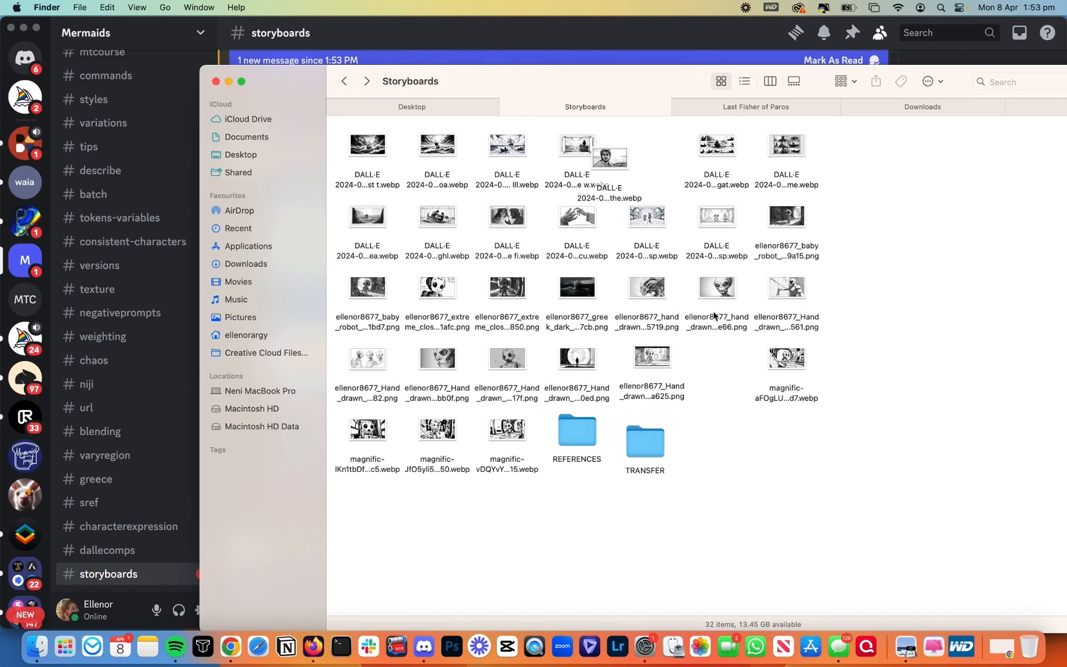
click(655, 287)
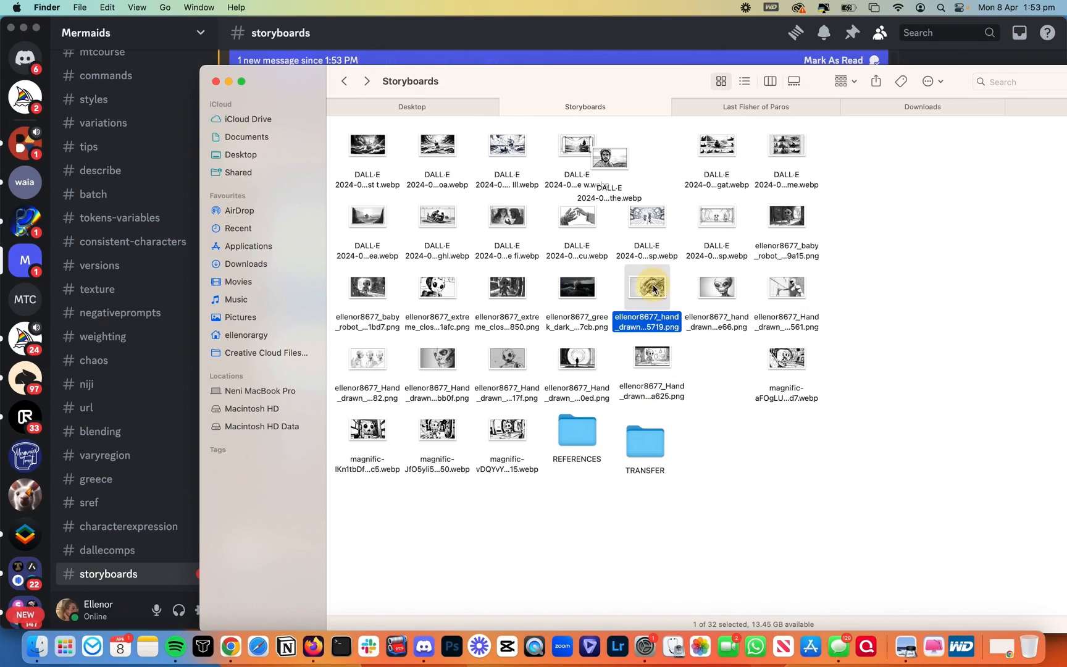
key(space)
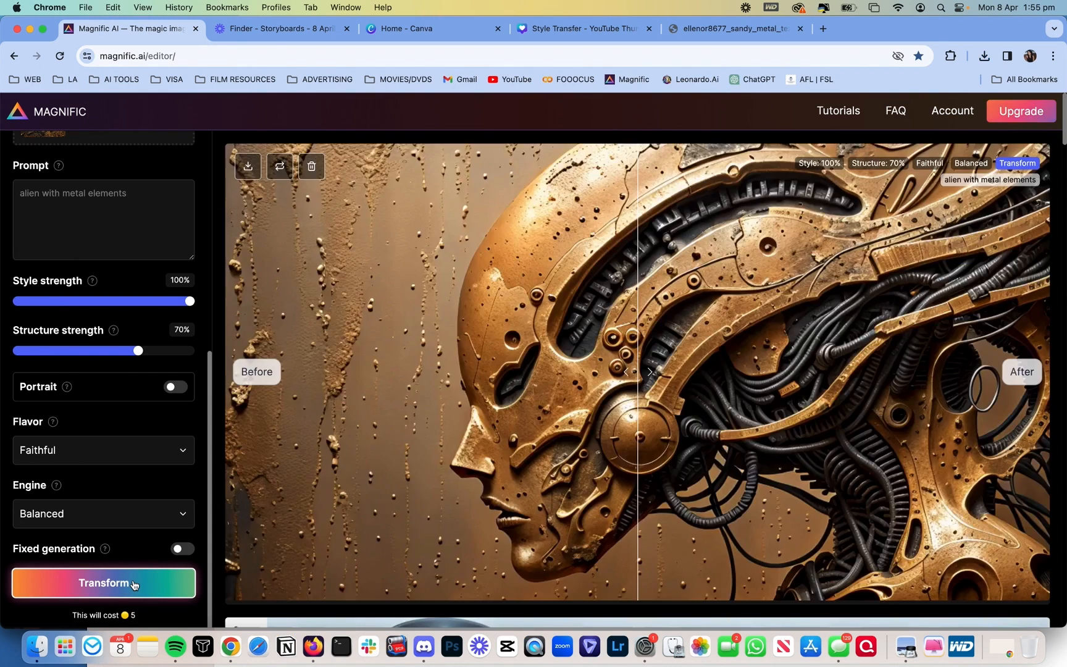
mouse_move(944, 392)
mouse_down()
mouse_move(555, 402)
mouse_move(248, 424)
mouse_up()
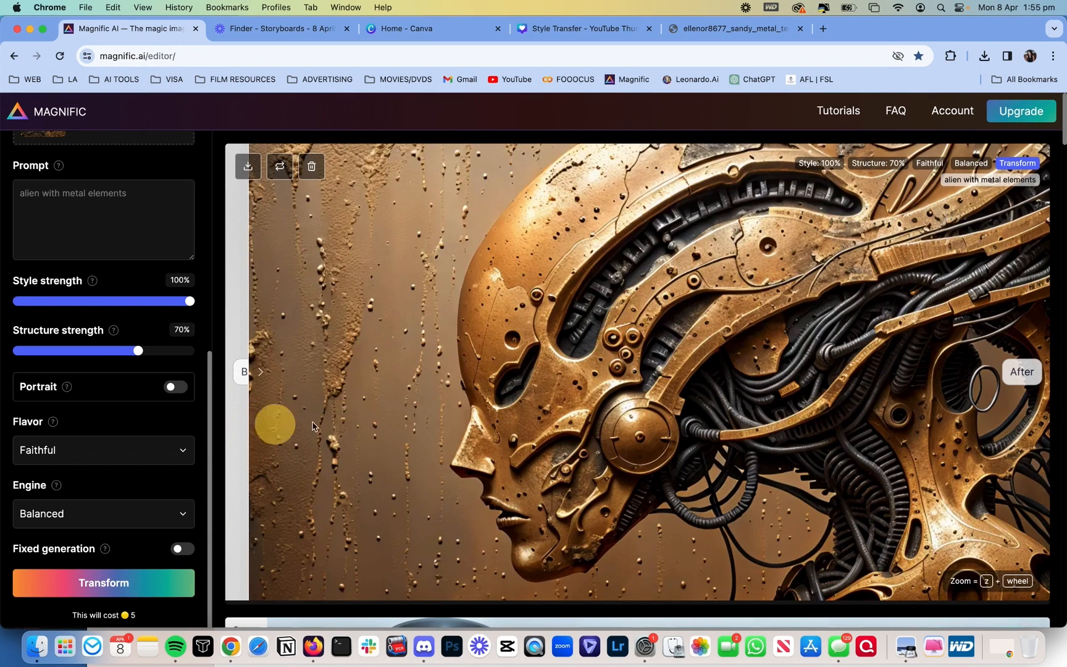
mouse_move(312, 426)
mouse_down()
mouse_move(795, 383)
mouse_move(999, 381)
mouse_move(868, 371)
mouse_move(672, 381)
mouse_move(215, 426)
mouse_up()
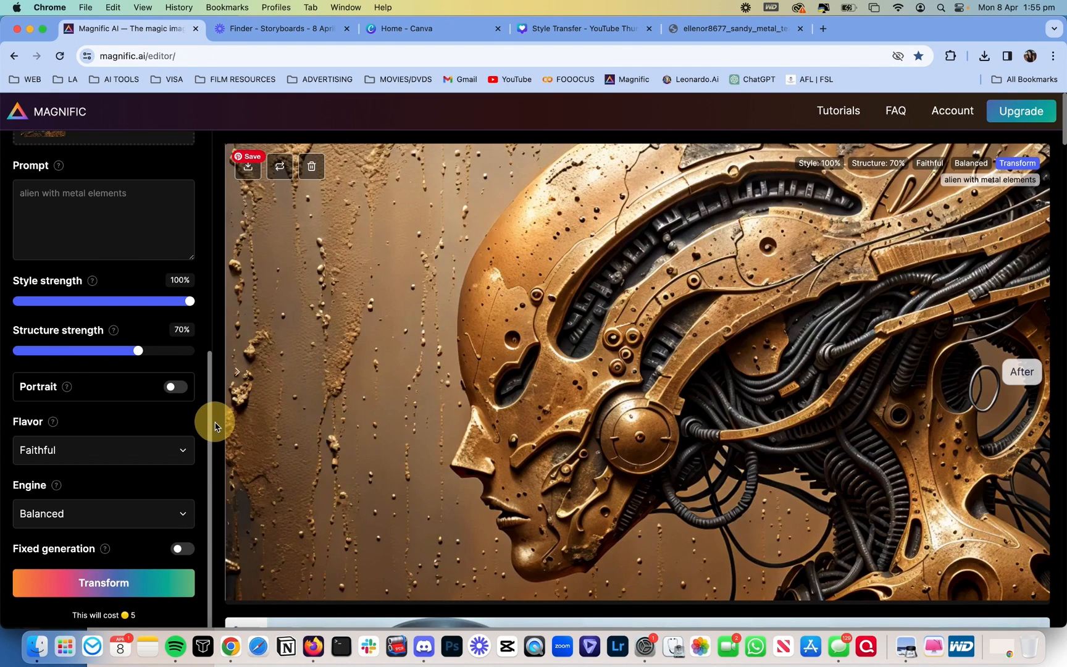